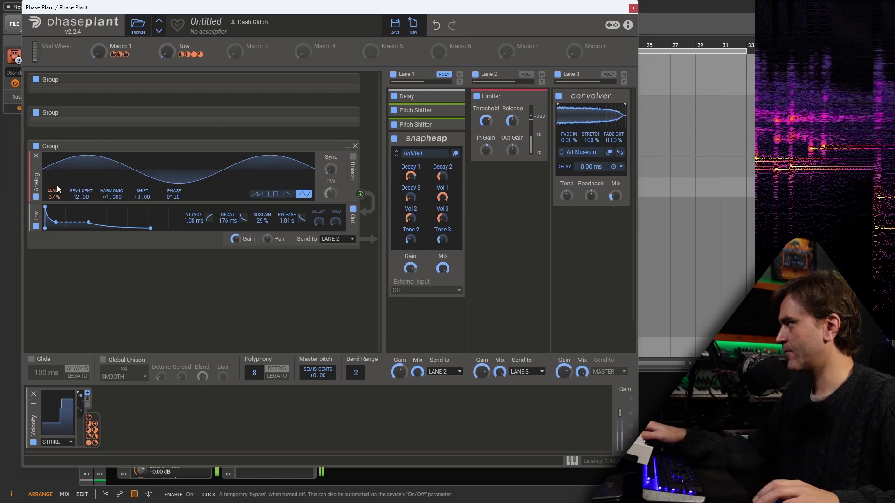
- Turn up the Bow macro and Macro 1 to audition the finished patch
left_click_drag(166, 59, 167, 51)
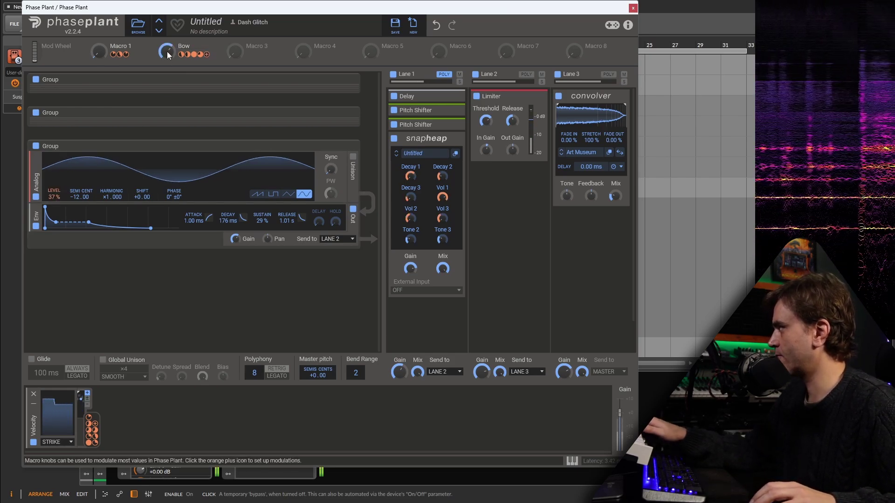
left_click_drag(100, 53, 104, 43)
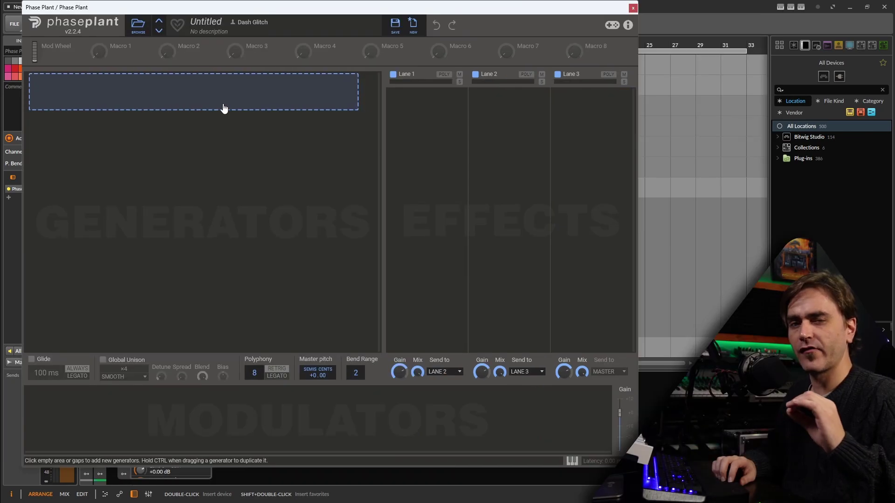
- Add a Noise generator to the empty patch and insert a Snap Heap effect on Lane 1
left_click(221, 102)
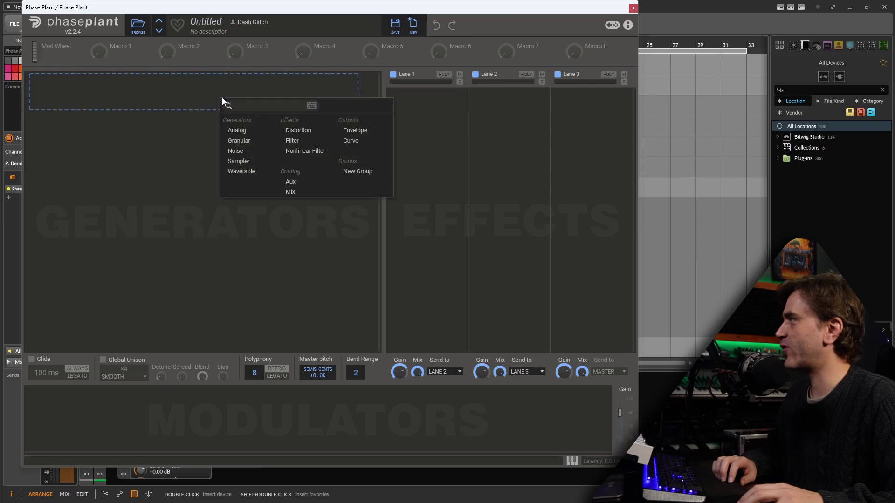
left_click(245, 148)
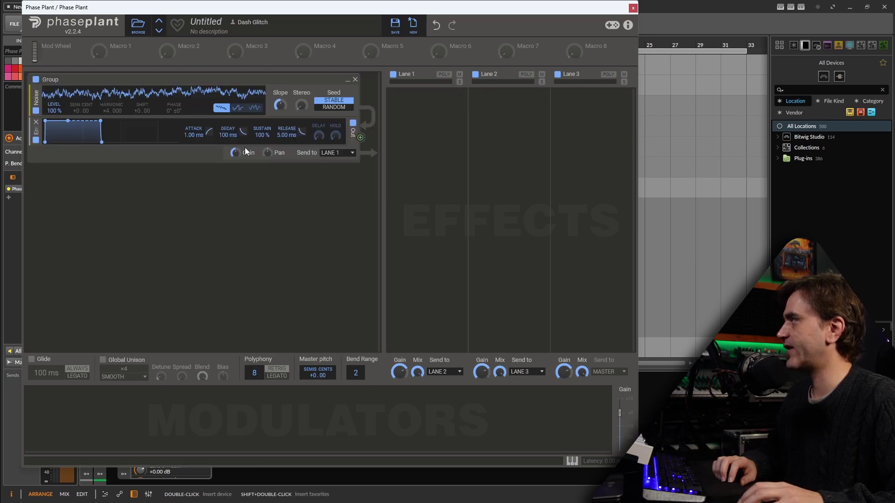
left_click(422, 136)
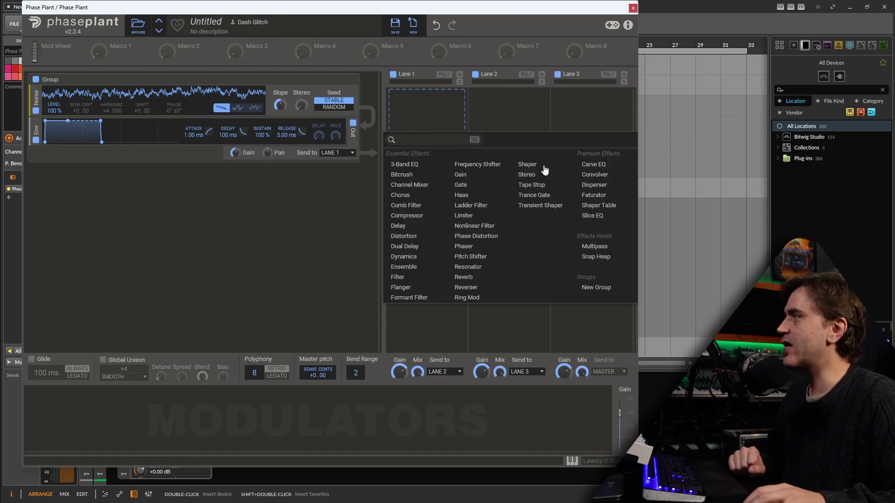
left_click(604, 259)
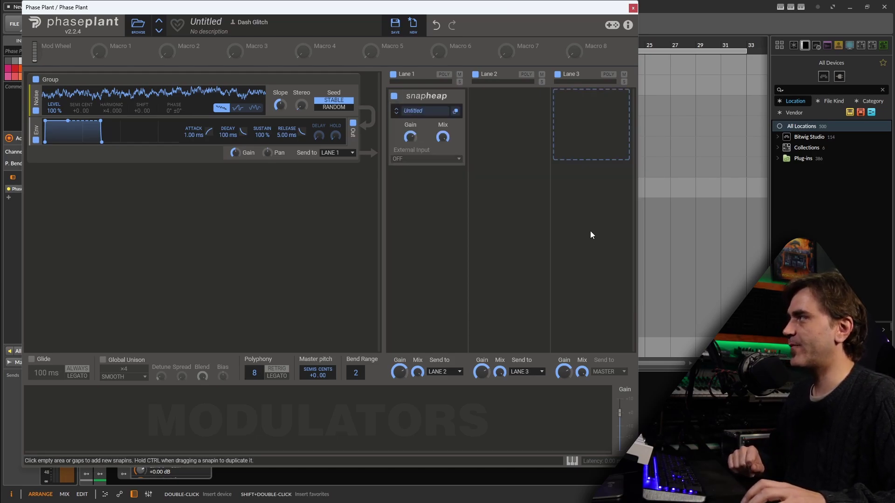
- Open the Snap Heap and add a band-pass Filter on Serial Bus 2 with Q about 5.6 and cutoff 220 Hz
left_click(429, 102)
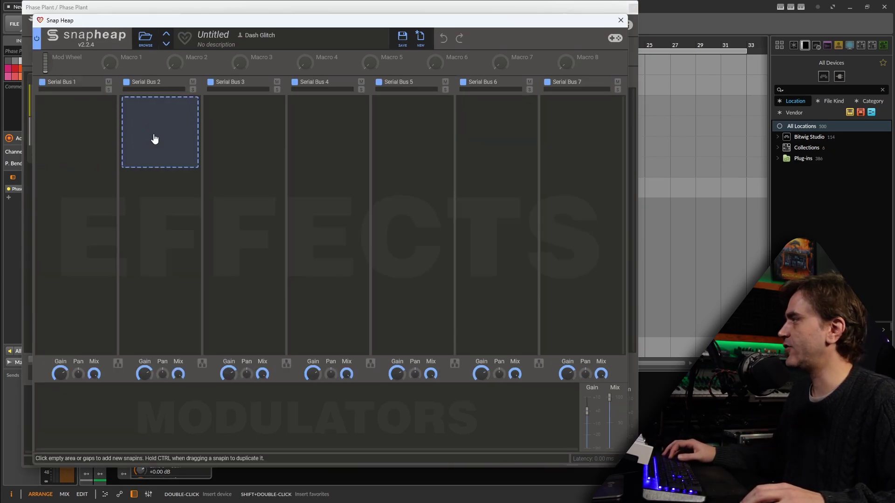
left_click(155, 139)
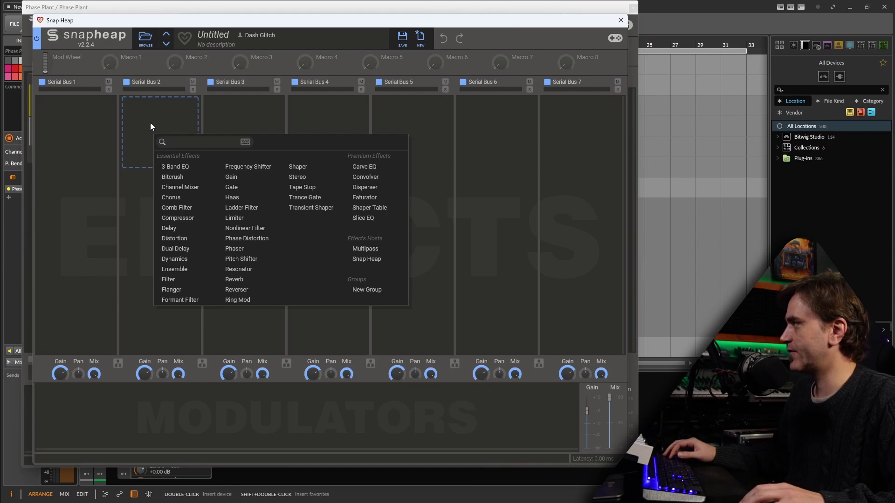
left_click(169, 279)
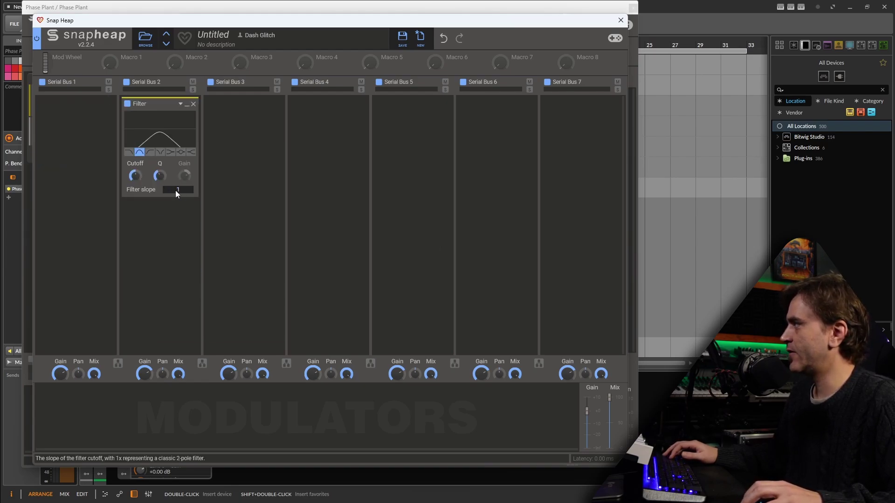
left_click_drag(159, 175, 159, 168)
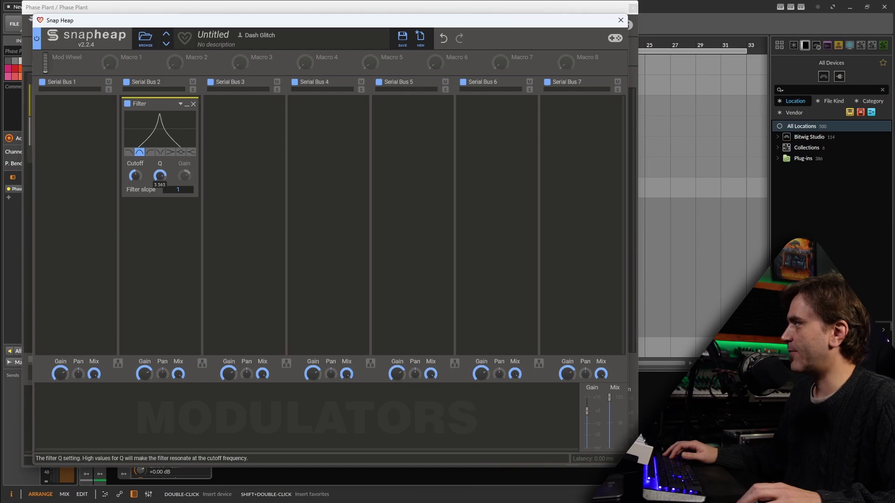
right_click(136, 172)
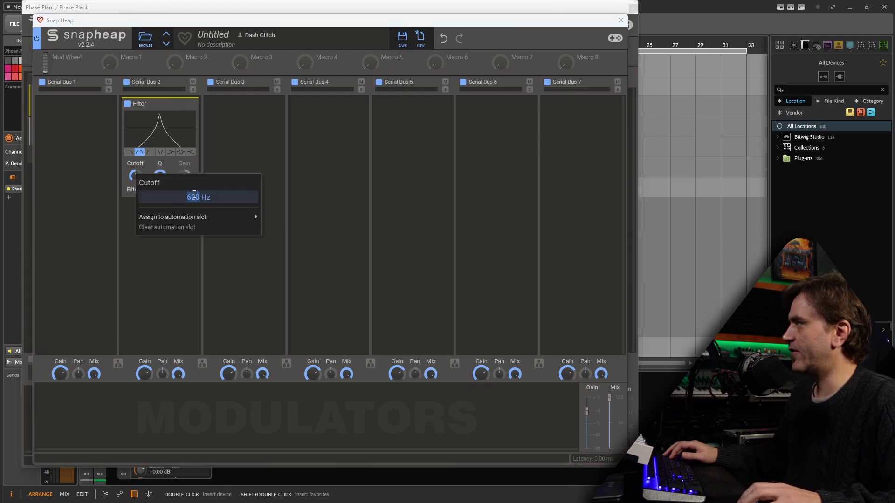
key("ctrl+a")
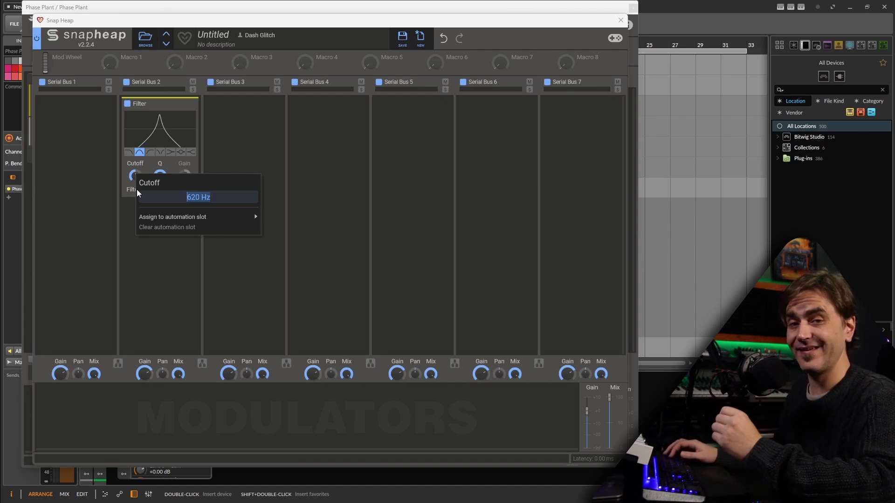
- Add a Note modulator in the Snap Heap and route it to the filter's cutoff at 100%
left_click(83, 418)
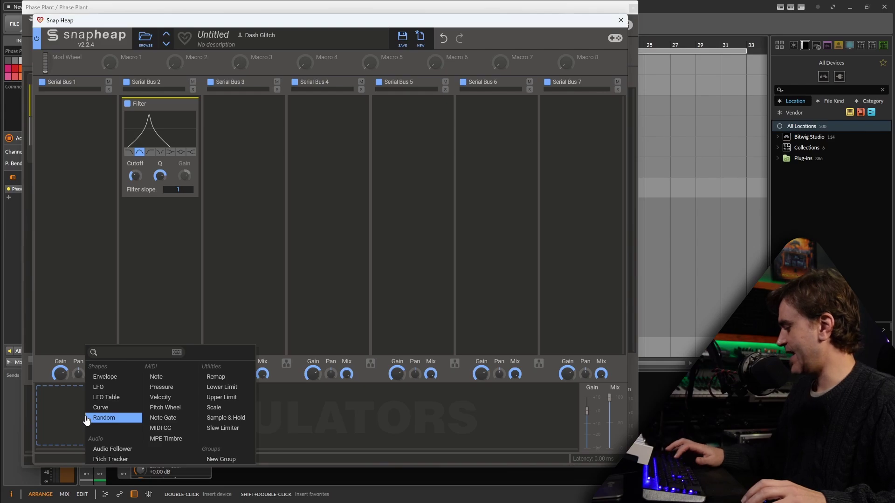
left_click(156, 377)
left_click_drag(110, 440, 174, 152)
left_click_drag(135, 189, 136, 185)
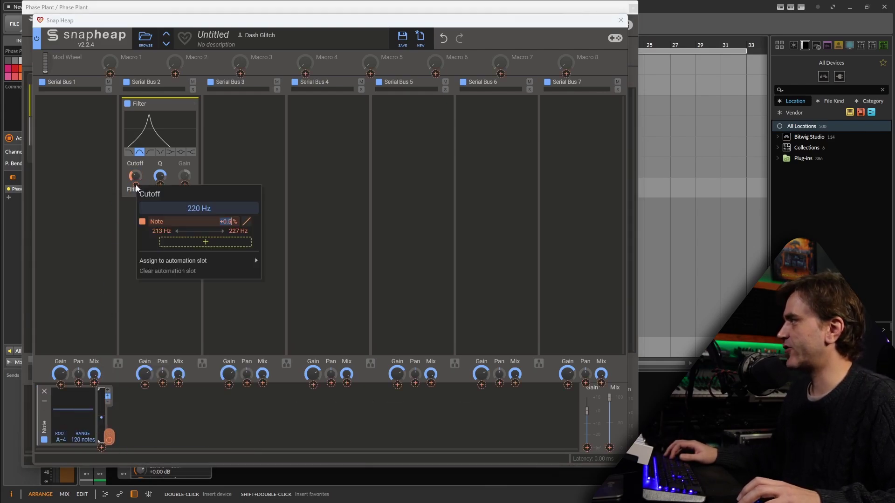
type("100")
key("Return")
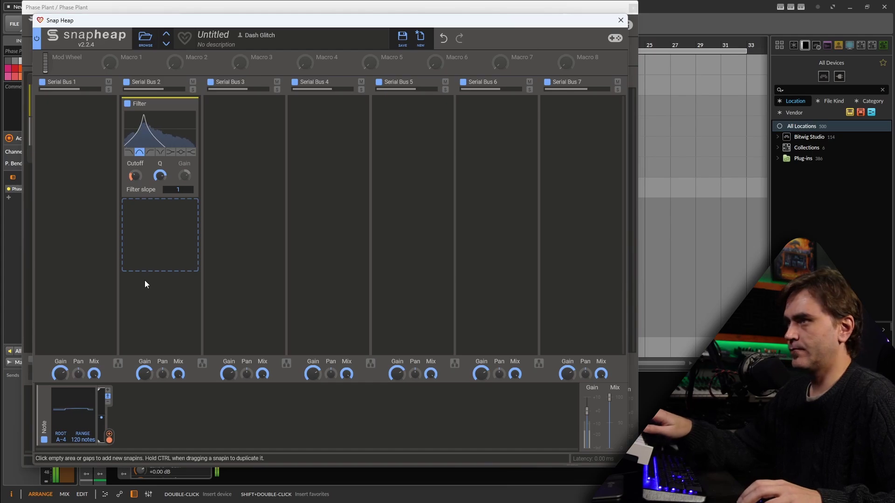
- Set the filter slope to 5, readjust the Q to suit the steeper slope, and close the Snap Heap
left_click_drag(178, 189, 177, 181)
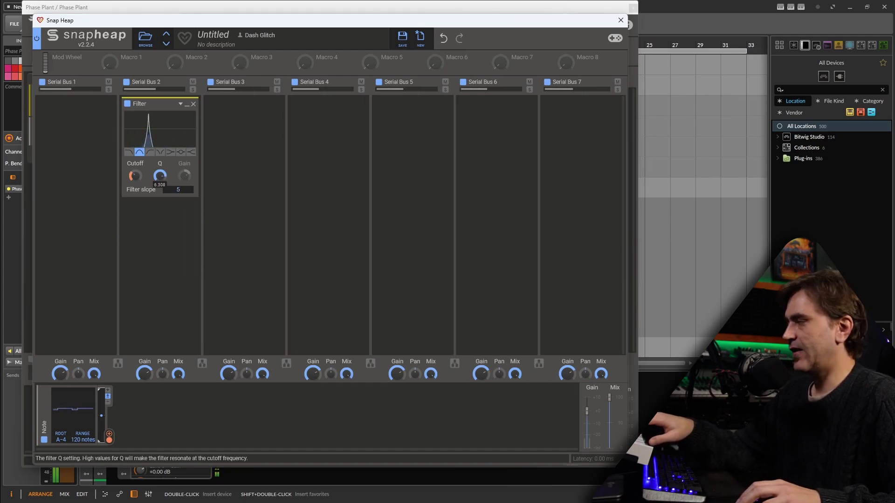
left_click_drag(162, 181, 162, 186)
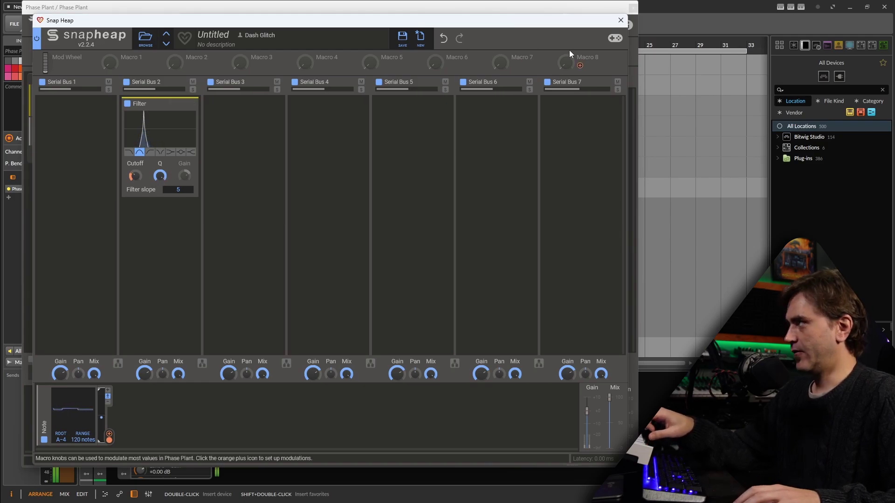
left_click(620, 20)
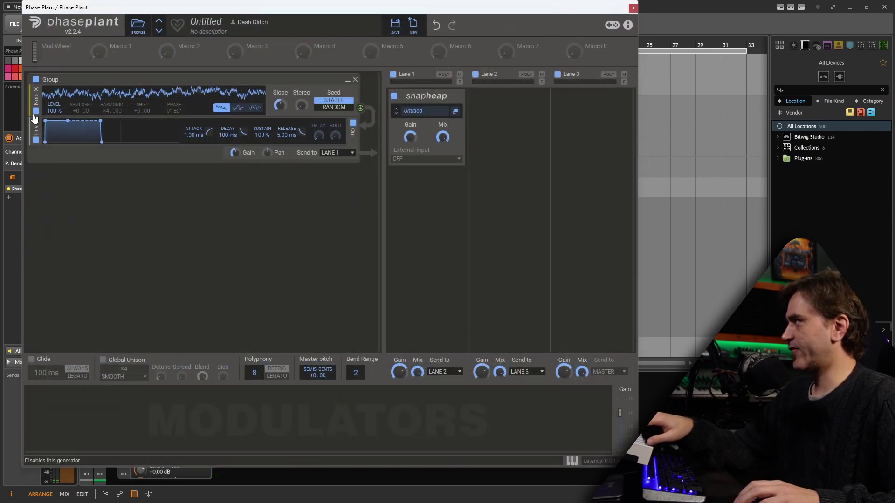
- Set the noise envelope's sustain to 0% and decay to about 16.7 ms, and review the filter inside the Snap Heap
left_click_drag(263, 133, 264, 196)
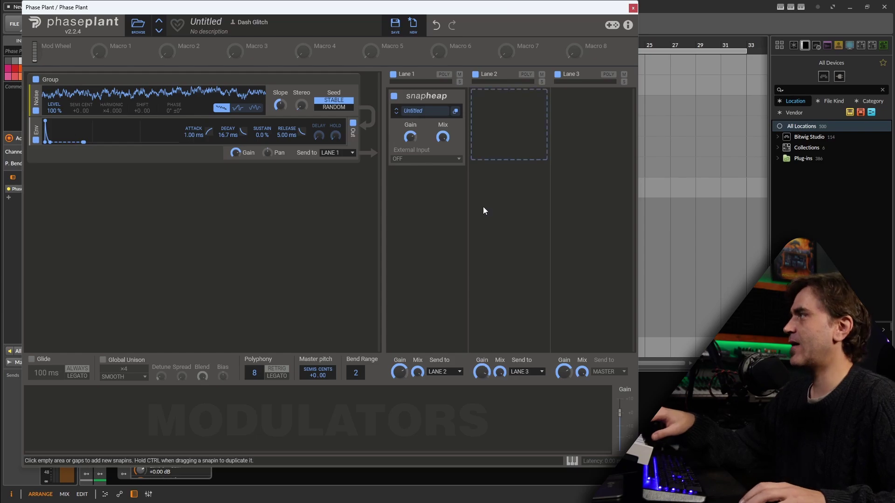
left_click(456, 112)
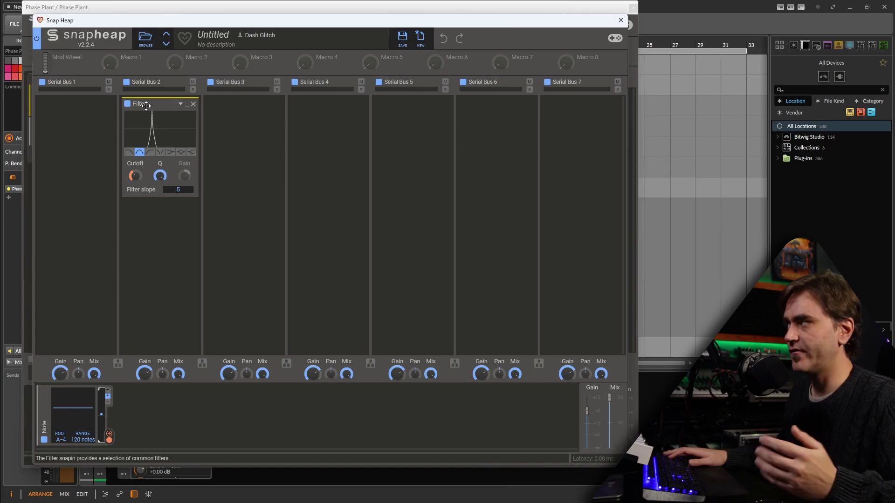
left_click(622, 22)
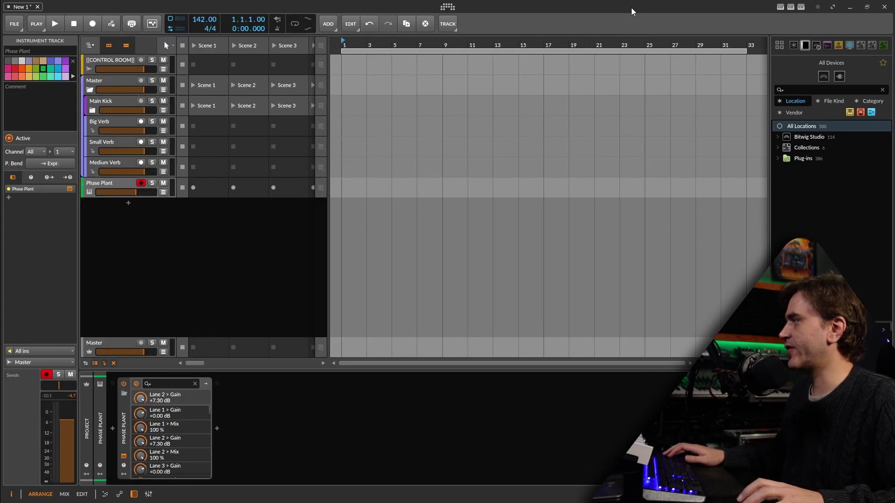
- Insert the VST3 version of MiniMetersServer after Phase Plant in the track's device chain
left_click(217, 429)
type("mini")
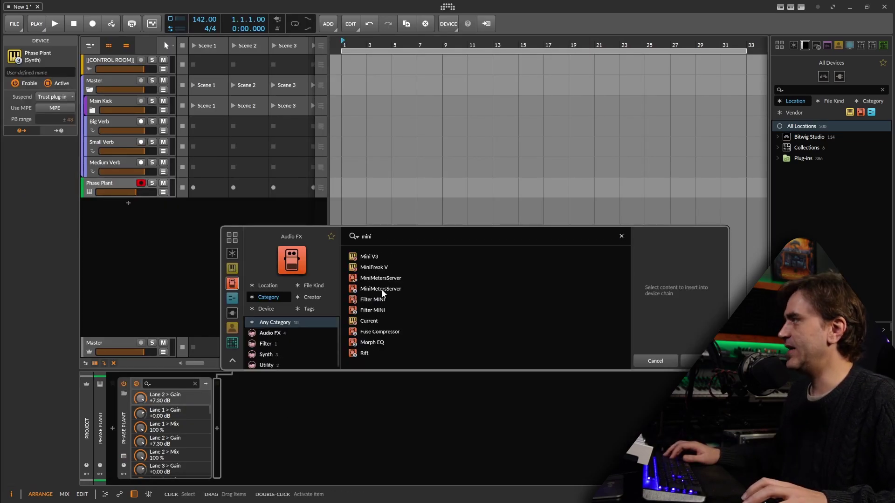
left_click(382, 289)
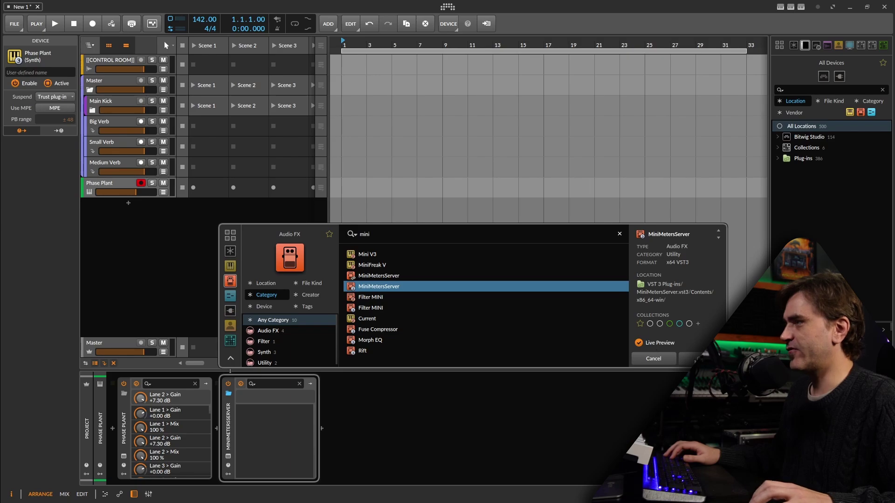
key("Return")
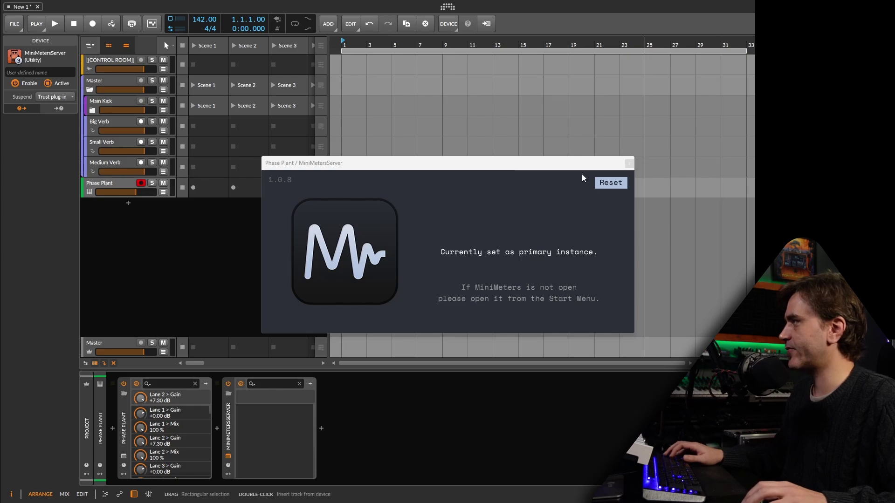
- Reopen the filter in Phase Plant's Snap Heap and fine-tune its Q while auditioning the sound
left_click(124, 456)
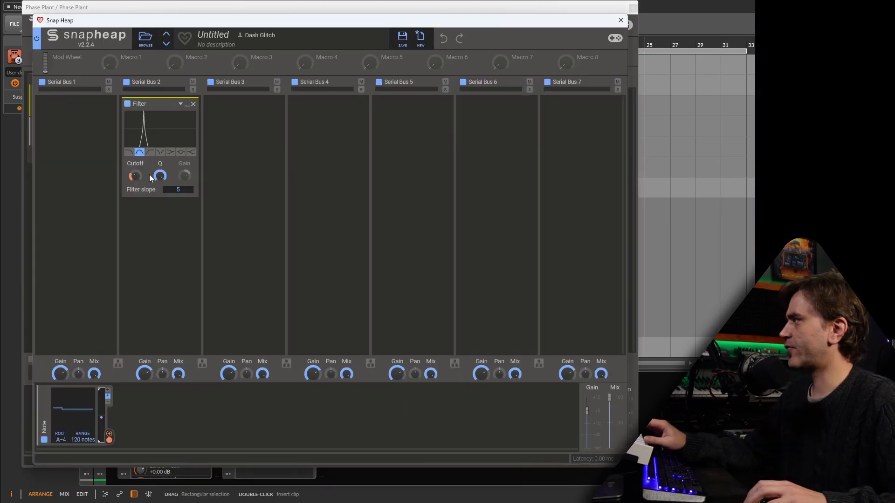
mouse_move(160, 177)
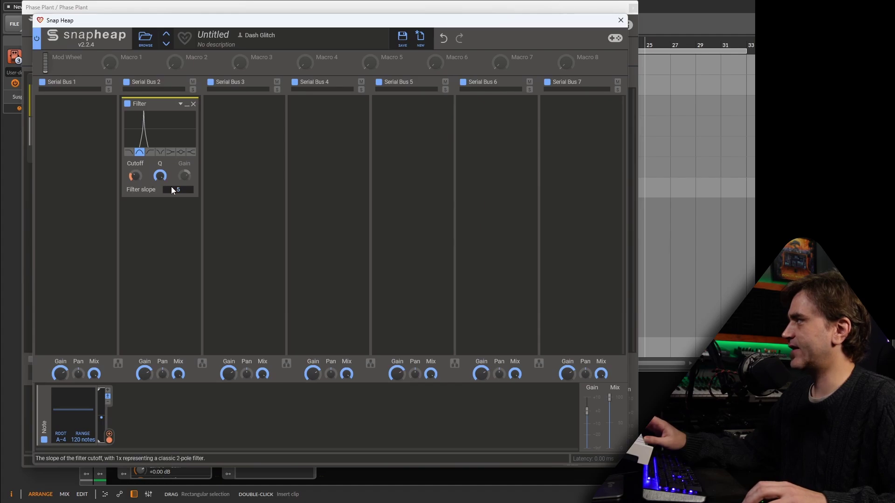
key("space")
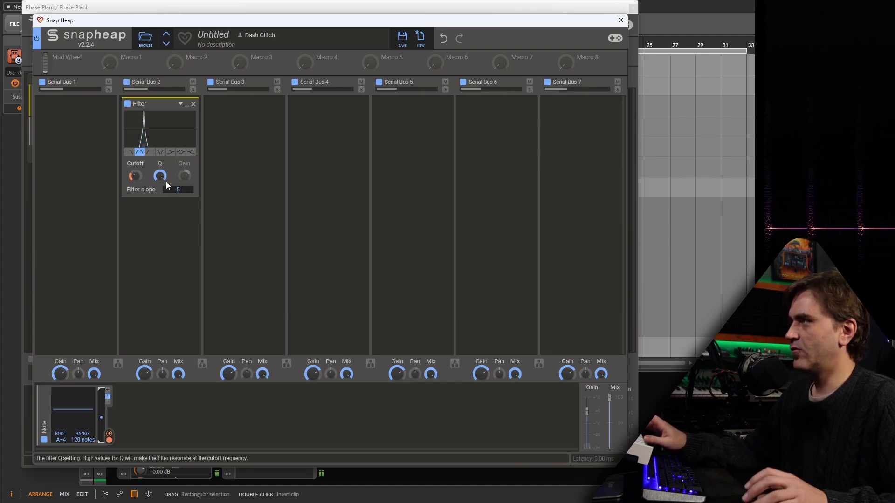
key("space")
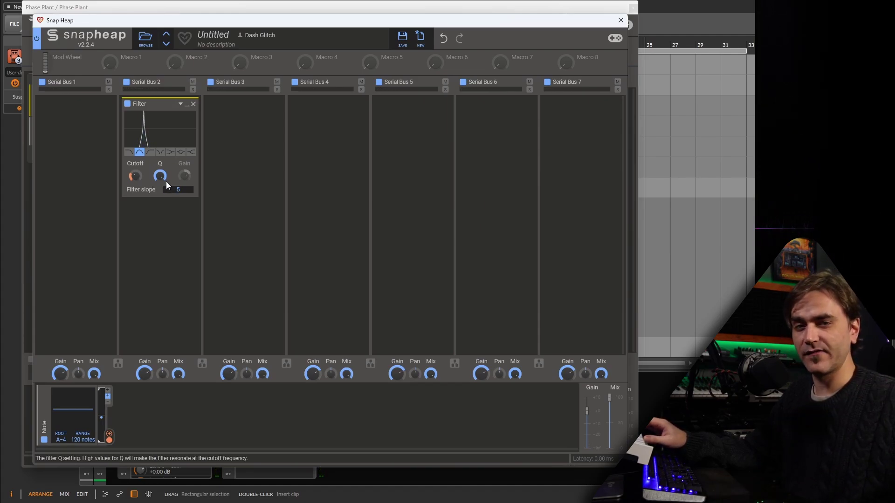
key("space")
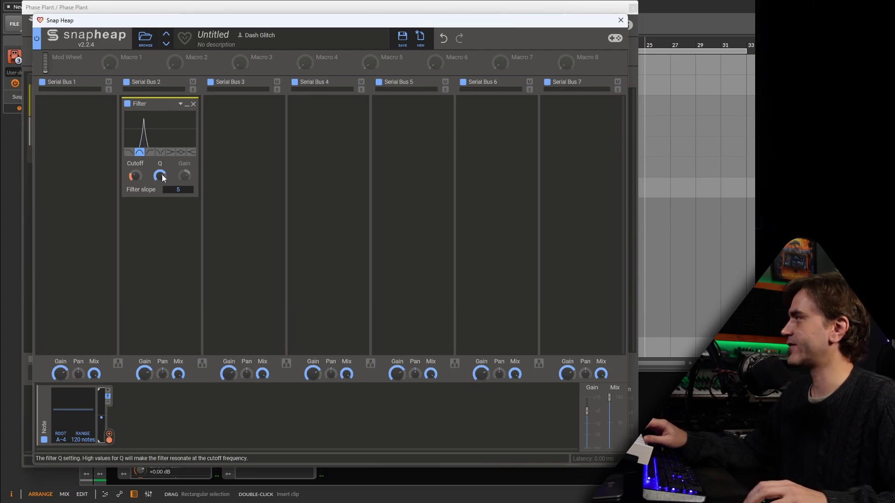
mouse_move(162, 178)
left_mouse_down()
mouse_move(162, 163)
mouse_move(162, 177)
left_mouse_up()
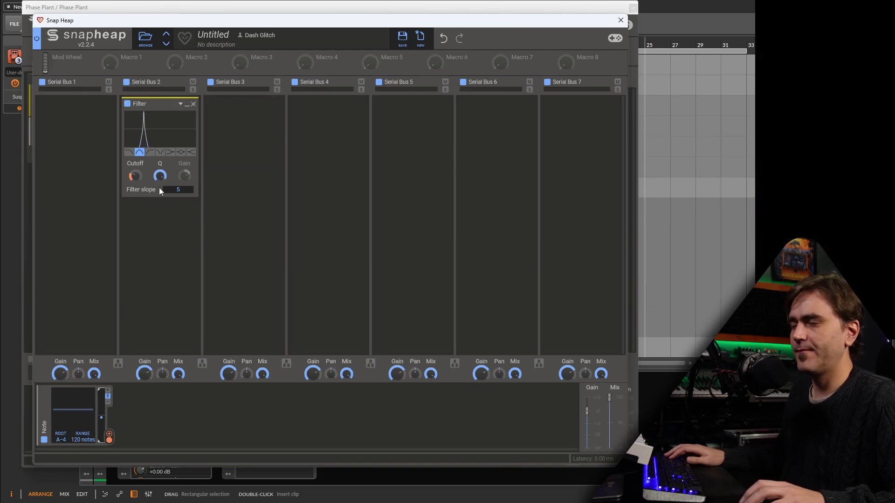
- Try running a second copy of the filter in parallel on bus 2b with a higher cutoff, and remove it again
left_click(201, 363)
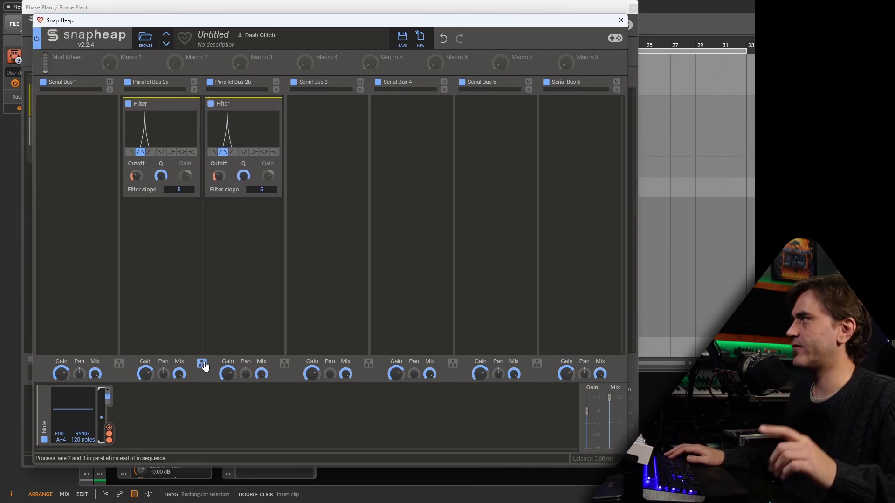
right_click(218, 176)
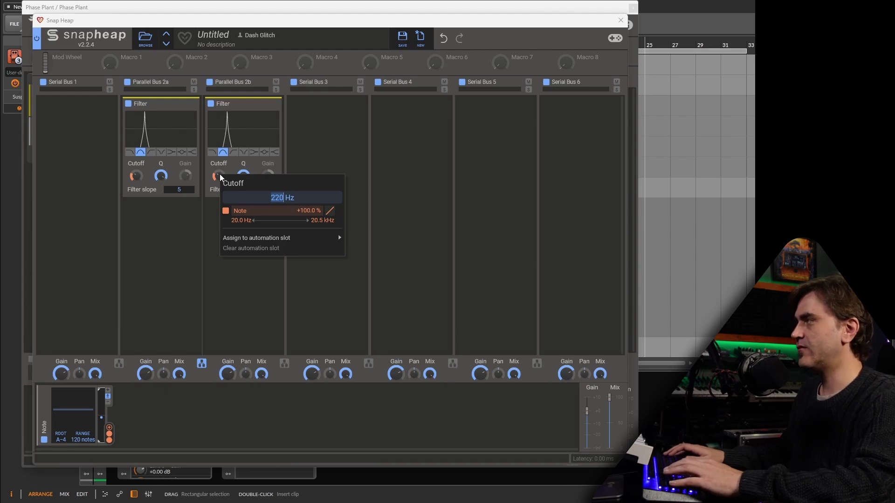
left_click(219, 175)
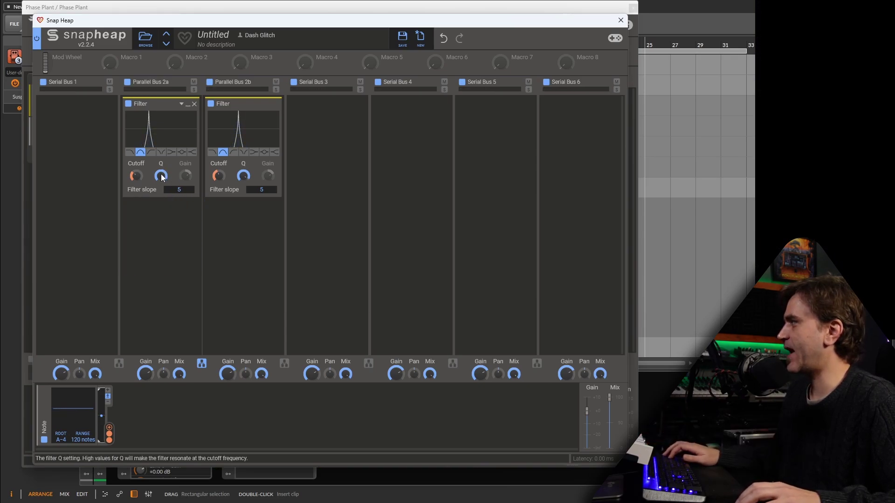
left_click(276, 106)
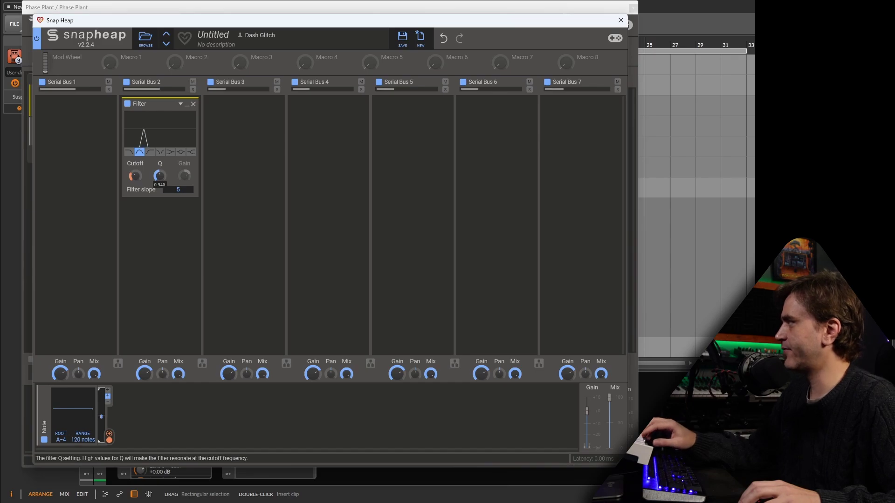
- Lower the Q of the filter on Serial Bus 2 to its minimum
left_click_drag(159, 176, 160, 200)
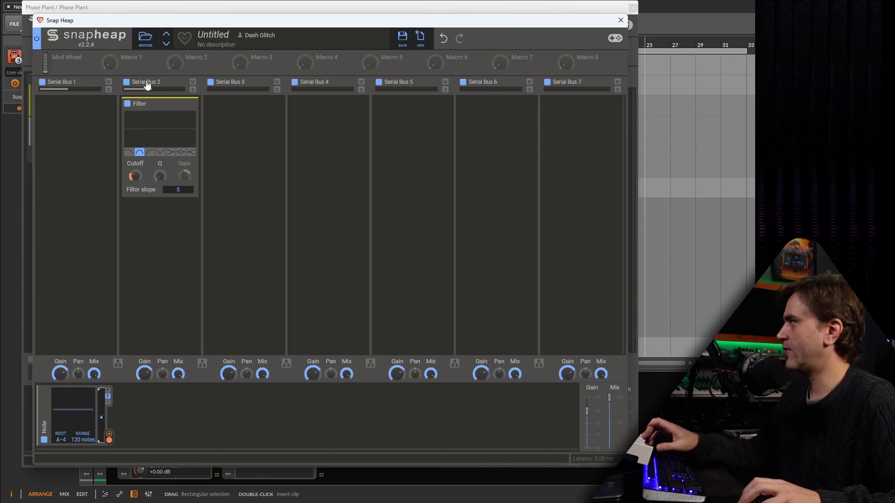
- Modulate the filter's Q on Serial Bus 2 with Macro 1, rename the macro Decay and turn it up to 100%
left_click_drag(110, 62, 159, 176)
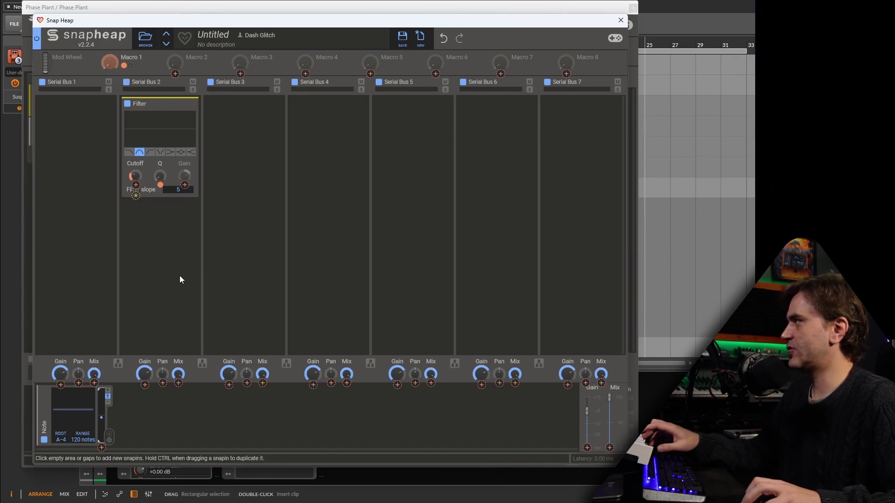
double_click(126, 57)
type("D")
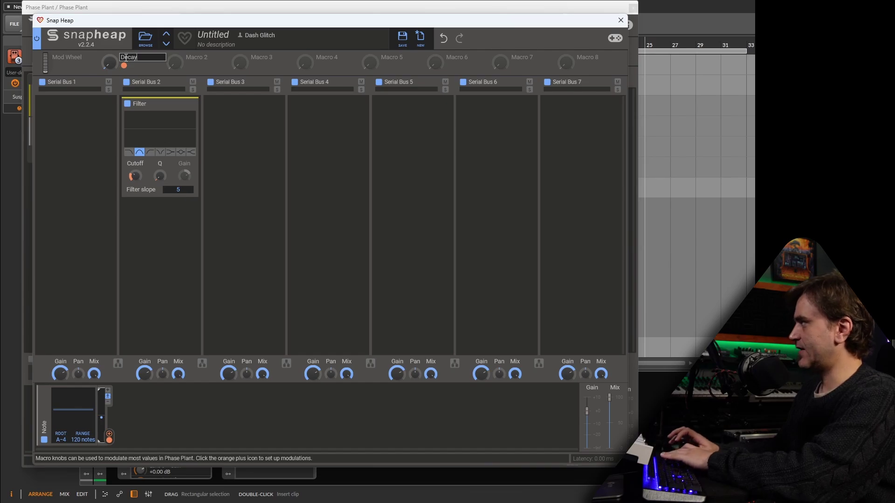
type("ecay")
key("Return")
left_click_drag(110, 62, 110, 28)
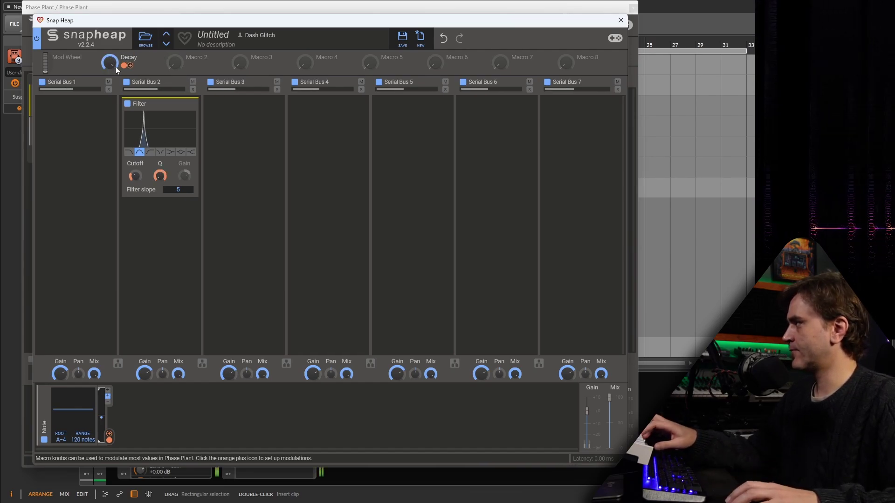
- Copy the filter to a parallel bus 2b with its cutoff at 440 Hz, and audition both with the Decay macro
left_click(202, 363)
left_click_drag(170, 116, 251, 116)
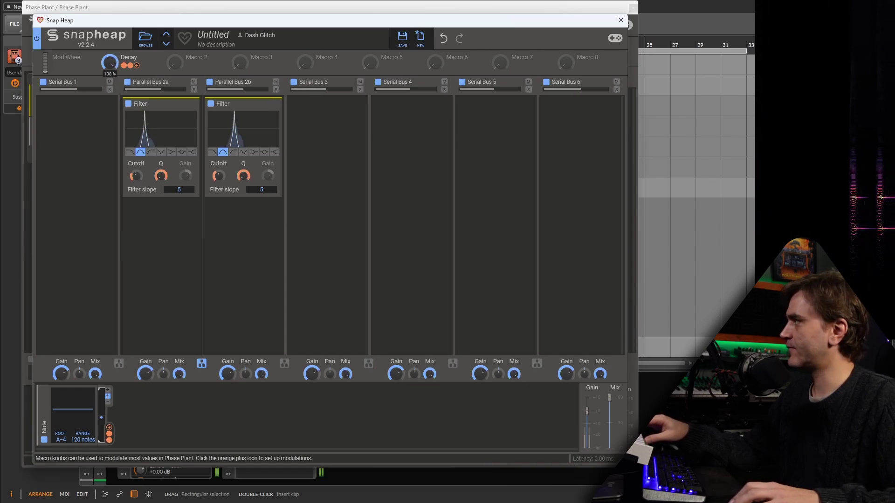
left_click_drag(108, 62, 108, 36)
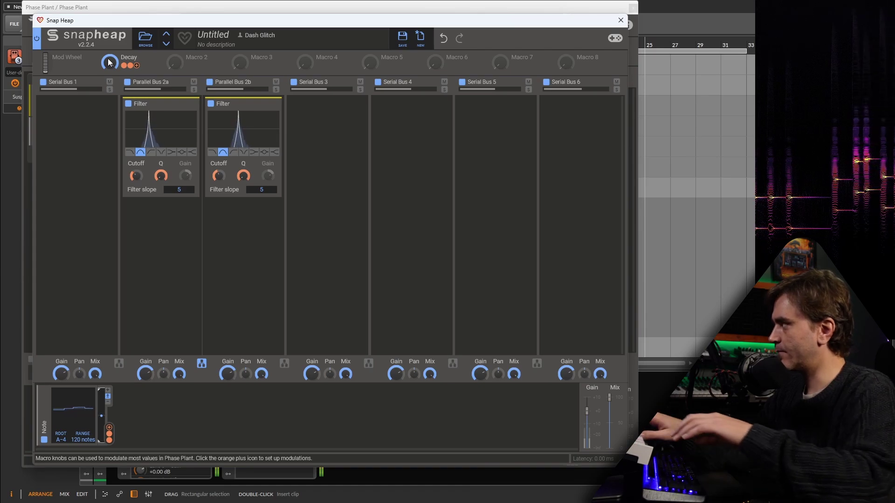
scroll(108, 61, "down", 5)
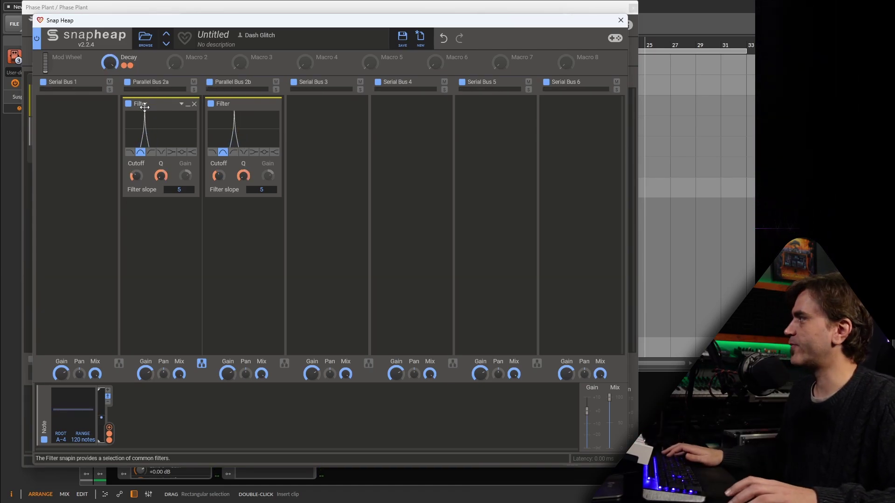
- Arrange the filters on parallel buses 1a, 1b and 1c by moving the 220 Hz one to 1a and duplicating the 440 Hz one onto 1b
left_click_drag(148, 105, 70, 112)
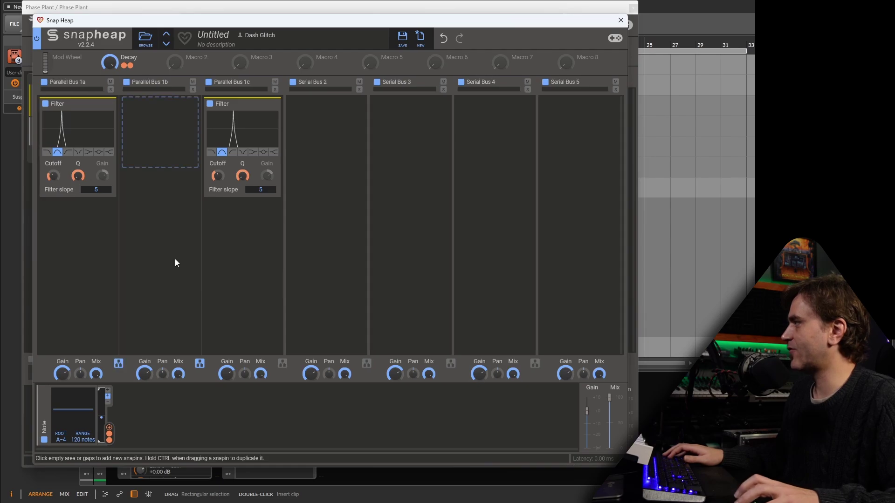
left_click_drag(237, 107, 270, 253)
left_click(745, 317)
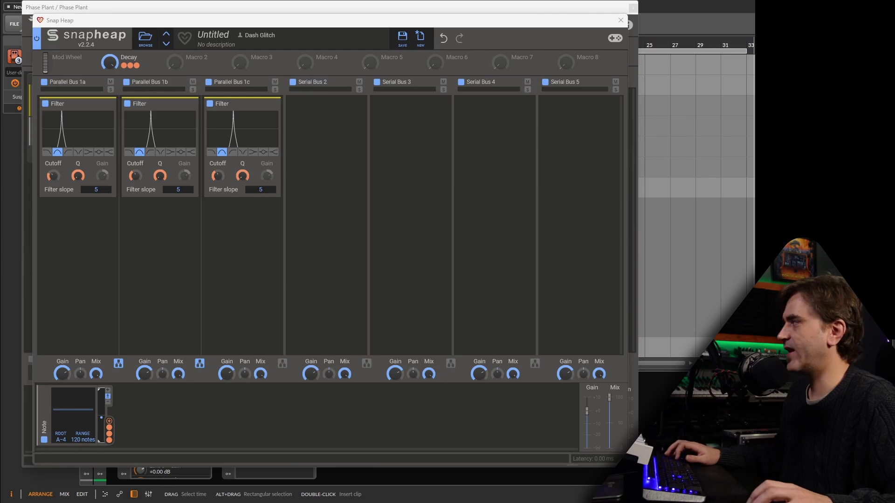
- Check the 1a filter's cutoff, add 440 and 220 in Calculator, and set the 1c filter's cutoff to 660 Hz
right_click(52, 174)
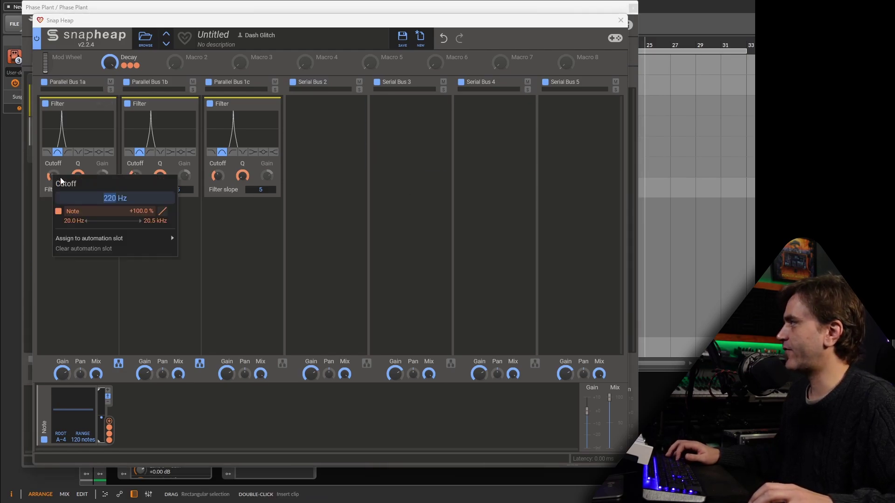
left_click(106, 286)
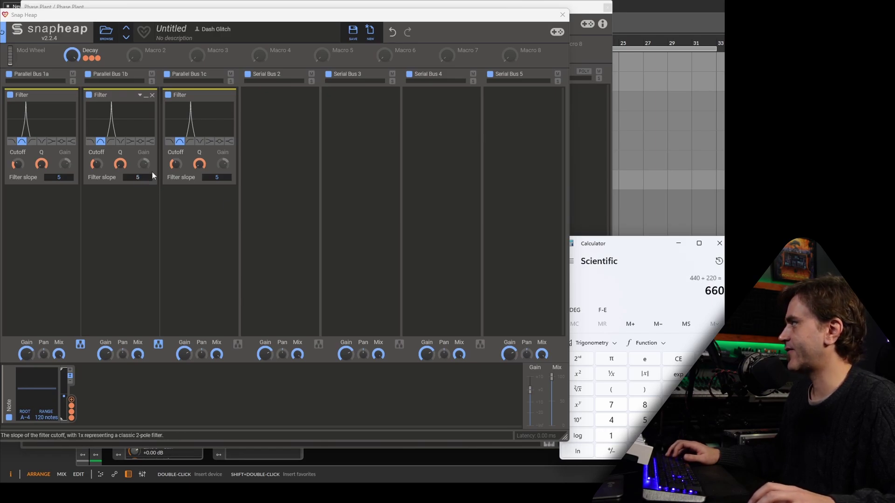
right_click(176, 164)
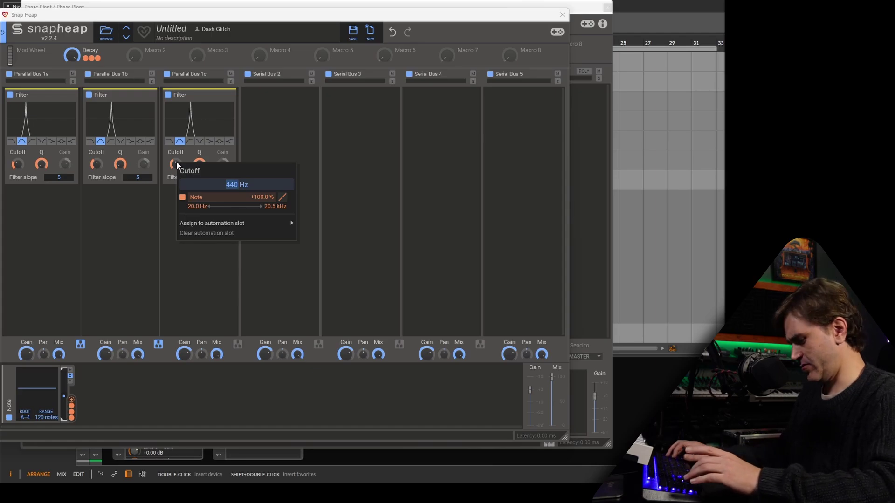
key("Return")
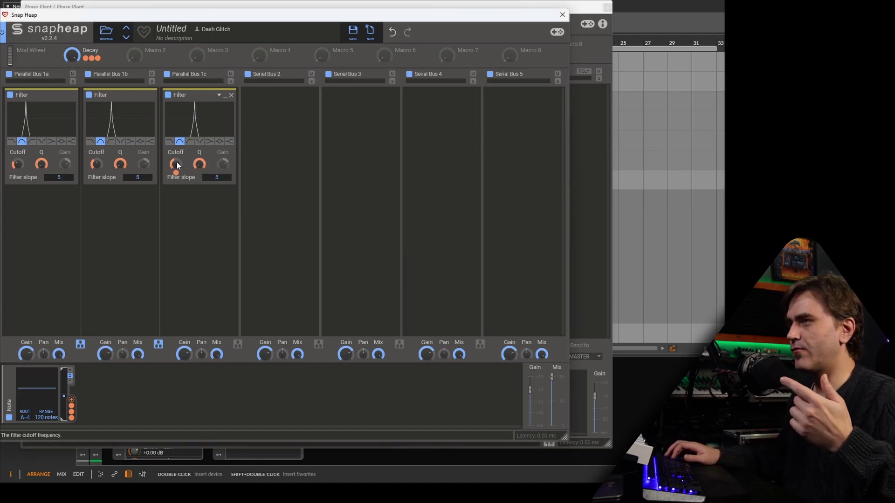
- Add a parallel bus 1d with a copy of the filter and raise its cutoff for the fourth partial
left_click(238, 343)
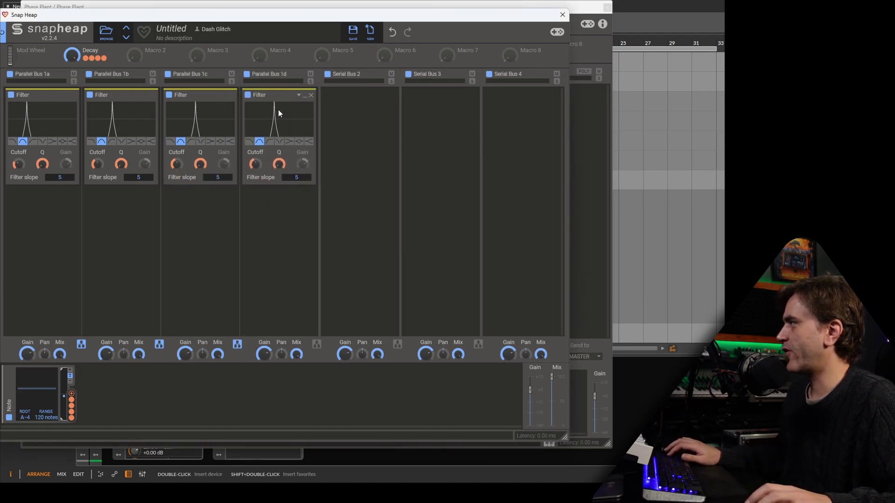
key("alt+Tab")
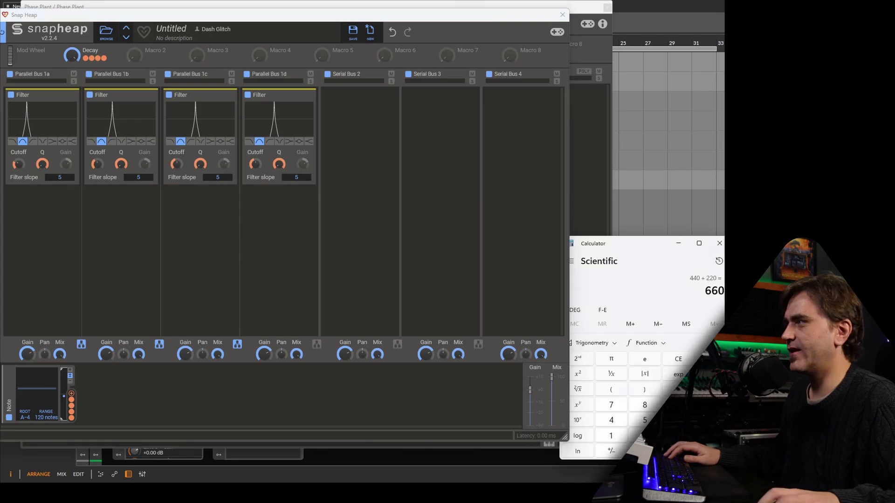
right_click(256, 165)
key("Return")
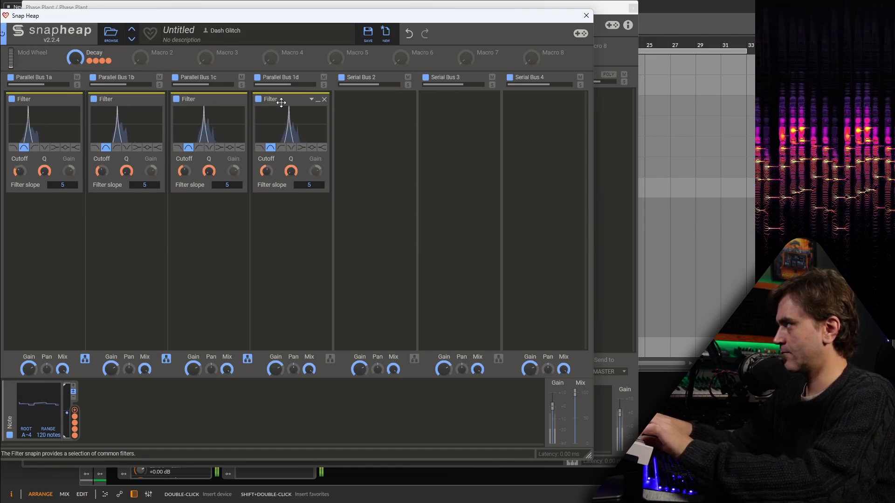
- Add filter copies on parallel buses 1e and 1f, tune their cutoffs to the next partials, and audition them with the Decay macro
mouse_move(74, 58)
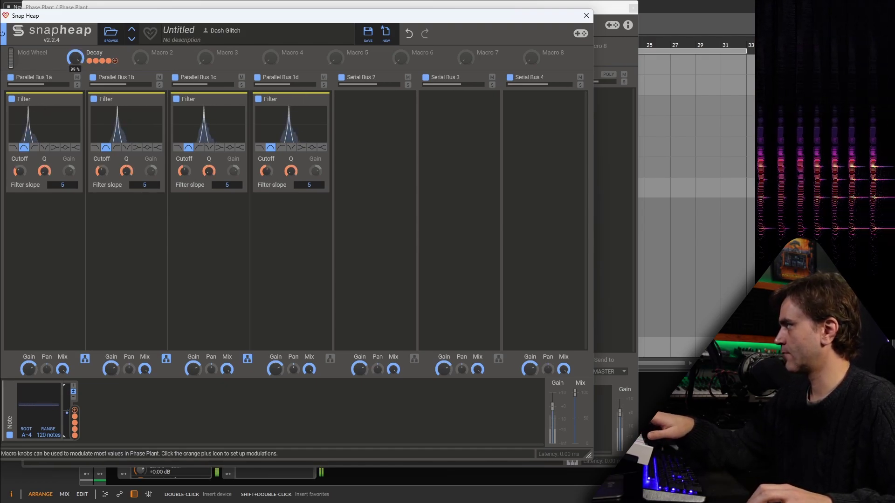
right_click(350, 171)
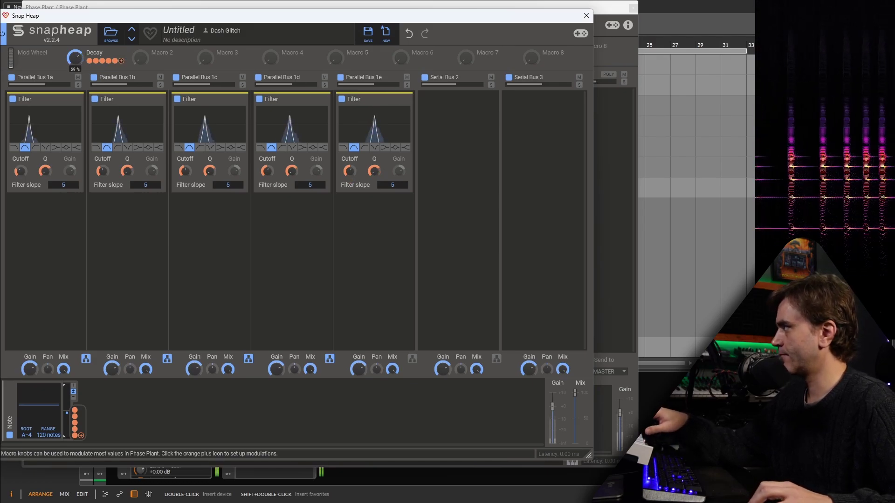
left_click_drag(77, 52, 78, 56)
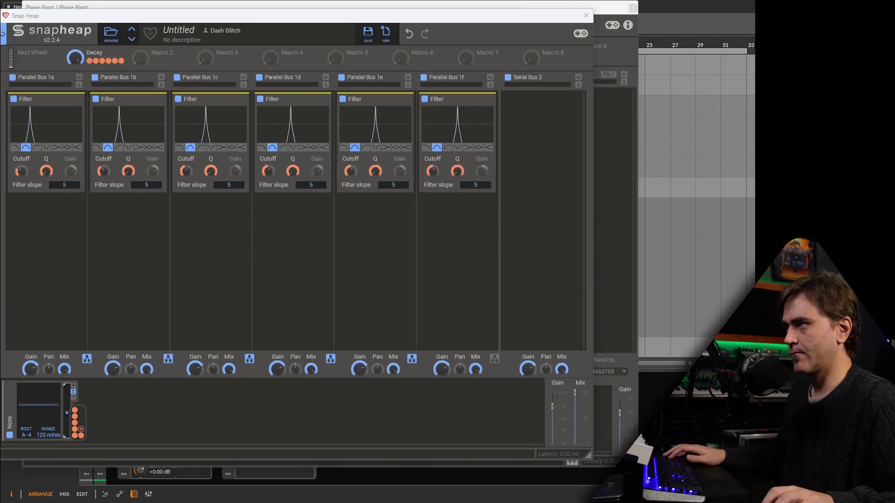
right_click(432, 169)
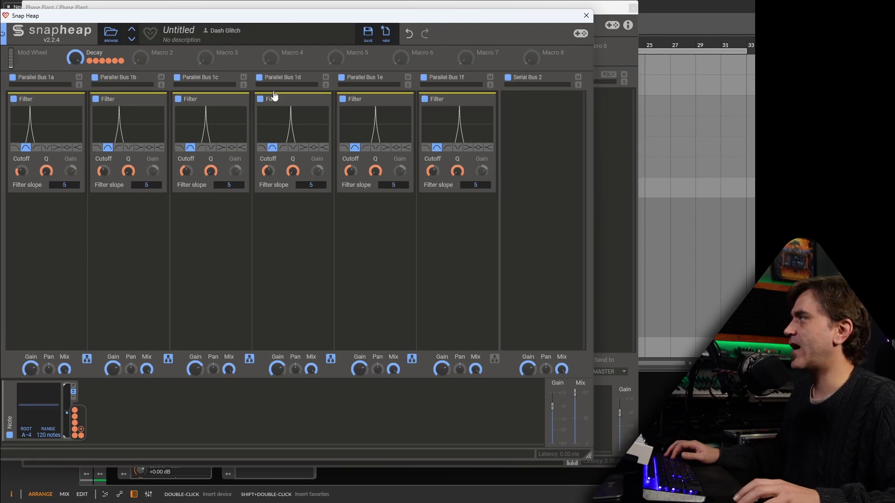
- Add a Gain effect below the filter on Parallel Bus 1d, display it in percent and set it to 0%
left_click(291, 214)
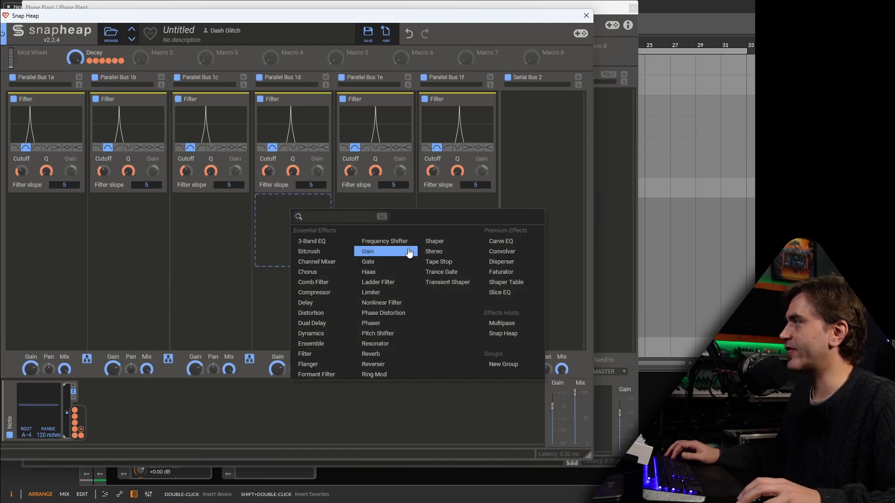
left_click(367, 252)
left_click(323, 224)
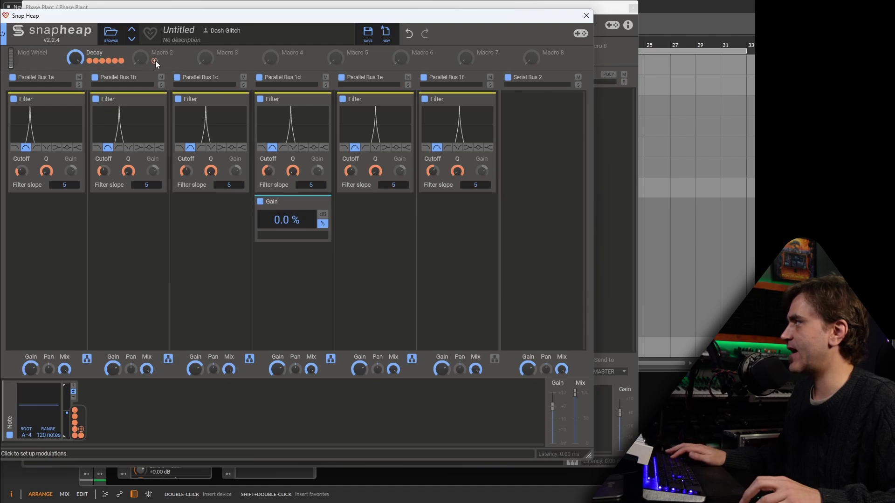
- Modulate the 1d Gain effect with Macro 2 at a depth of 50%
left_click_drag(155, 61, 285, 236)
right_click(289, 233)
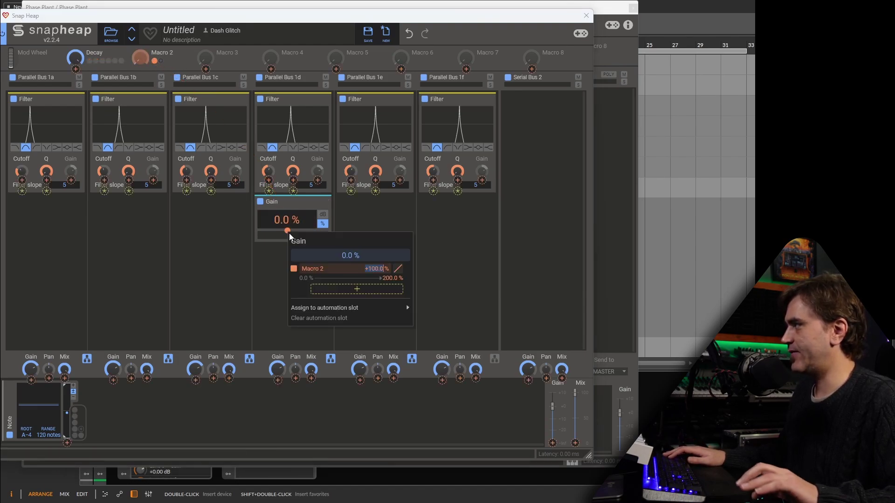
type("50")
key("Return")
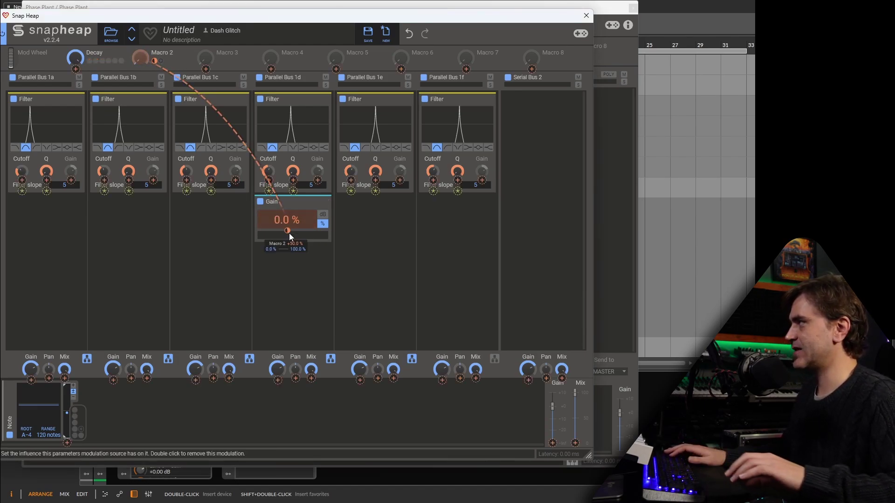
- Copy the modulated Gain effect to parallel buses 1e and 1f, rename Macro 2 as Partials 456, and audition it
left_click_drag(275, 203, 455, 206)
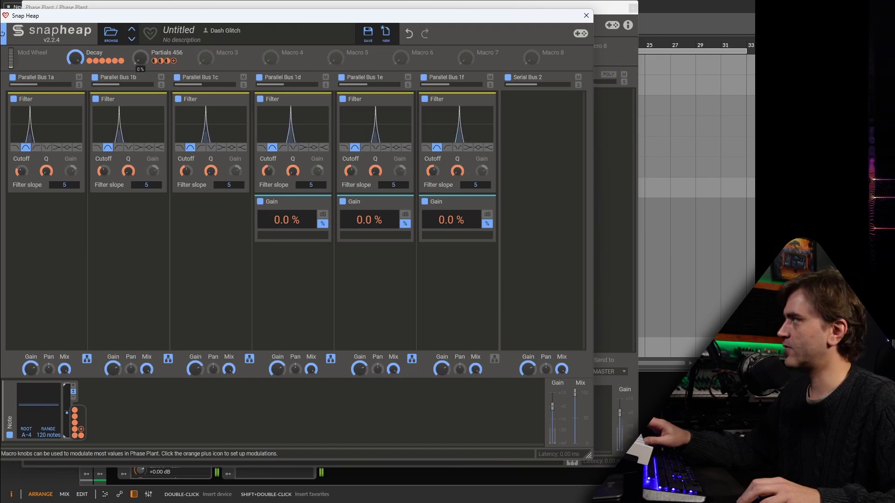
mouse_move(141, 58)
left_mouse_down()
mouse_move(141, 24)
mouse_move(140, 59)
left_mouse_up()
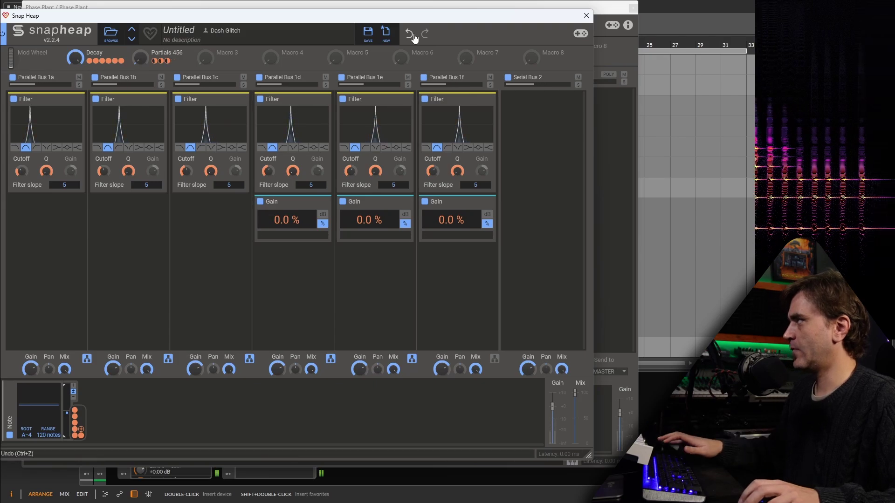
- Save the Snap Heap as the user preset "Partials 1-6 Modals" and close its editor
left_click(368, 33)
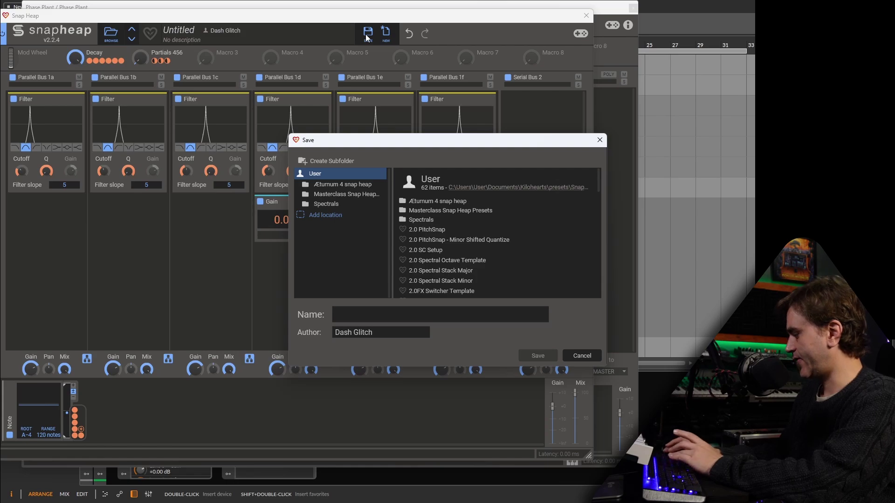
type("Partials")
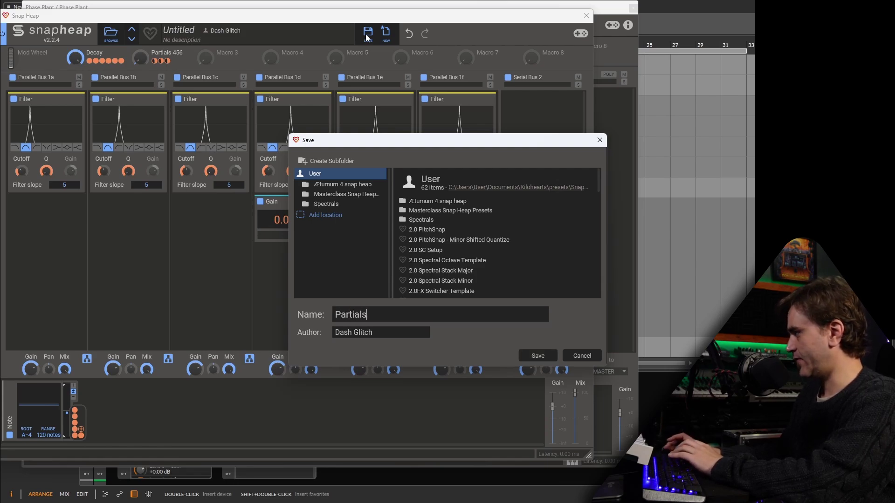
type(" 1-6 Modals")
key("Return")
left_click(586, 15)
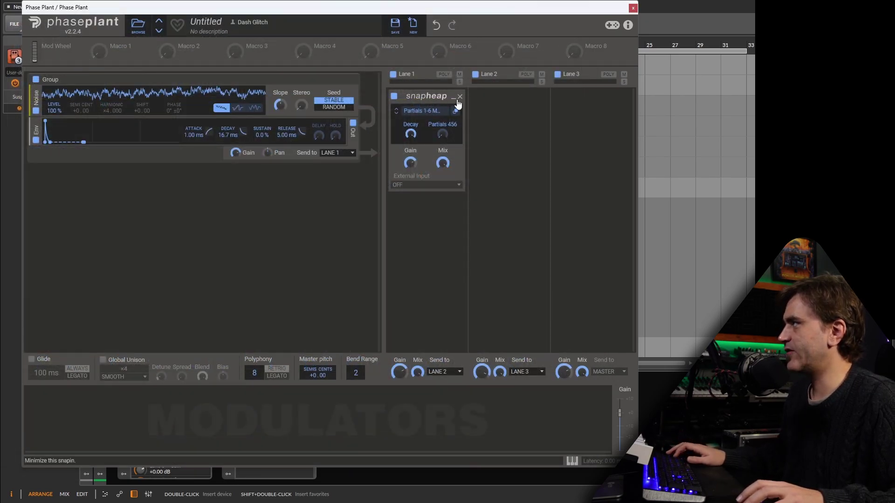
- Replace the Snap Heap on Phase Plant's Lane 1 with a new empty one and open its editor
left_click(459, 97)
left_click(423, 112)
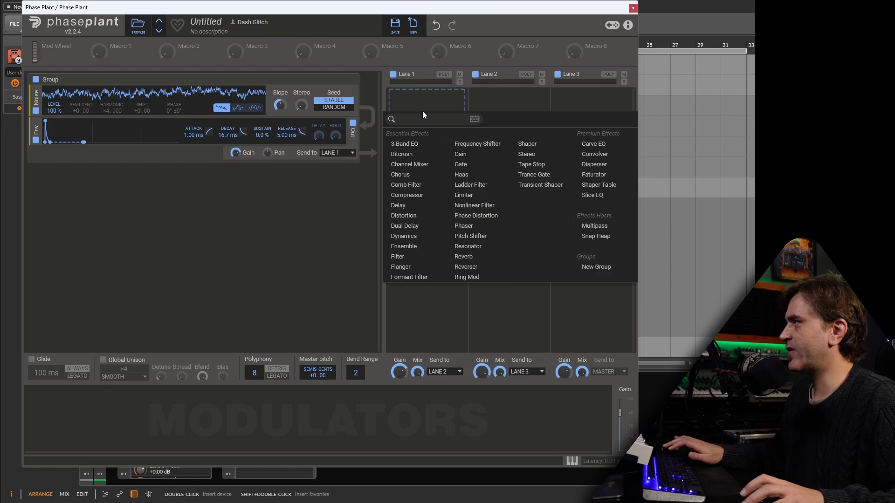
left_click(602, 242)
left_click(454, 111)
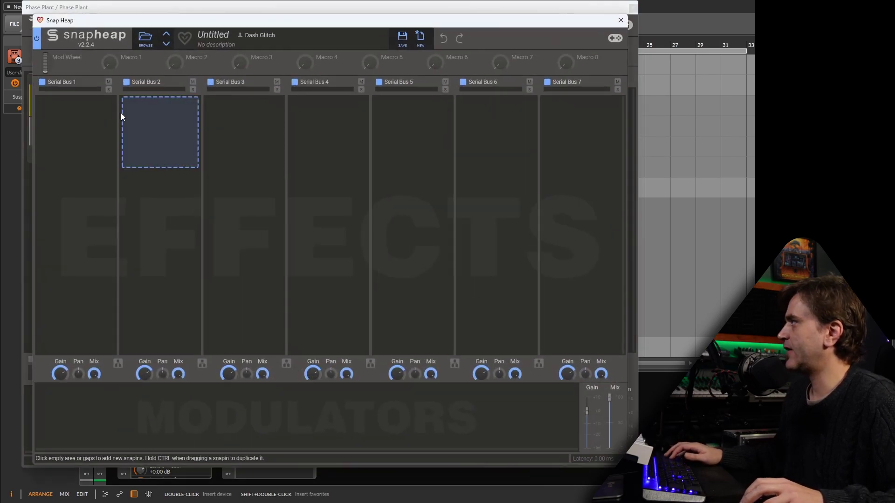
- Nest another Snap Heap on Serial Bus 1 and open the nested one's editor
left_click(94, 120)
left_click(309, 243)
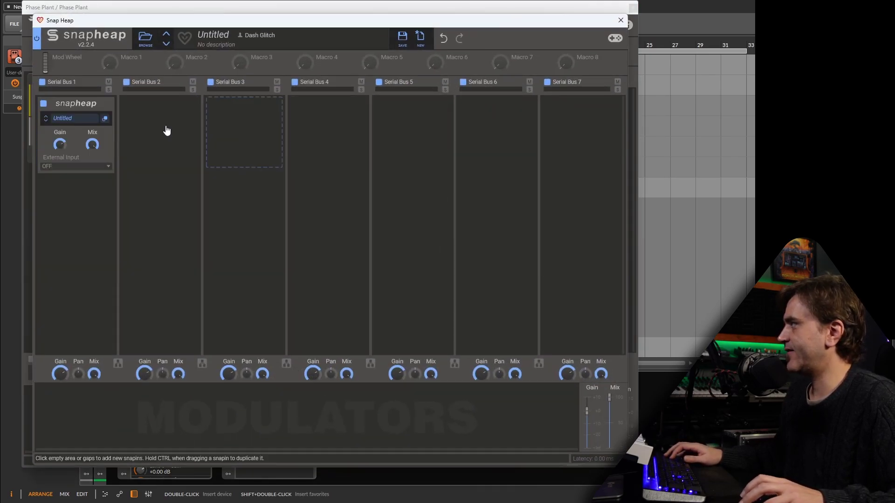
left_click(108, 124)
- Load the user preset "Partials 1-6 Modals" into the nested Snap Heap
left_click(138, 46)
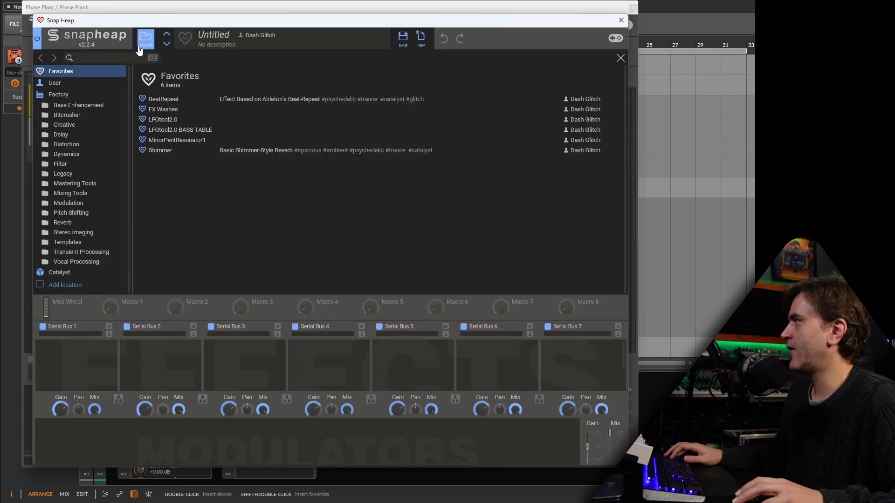
left_click(63, 83)
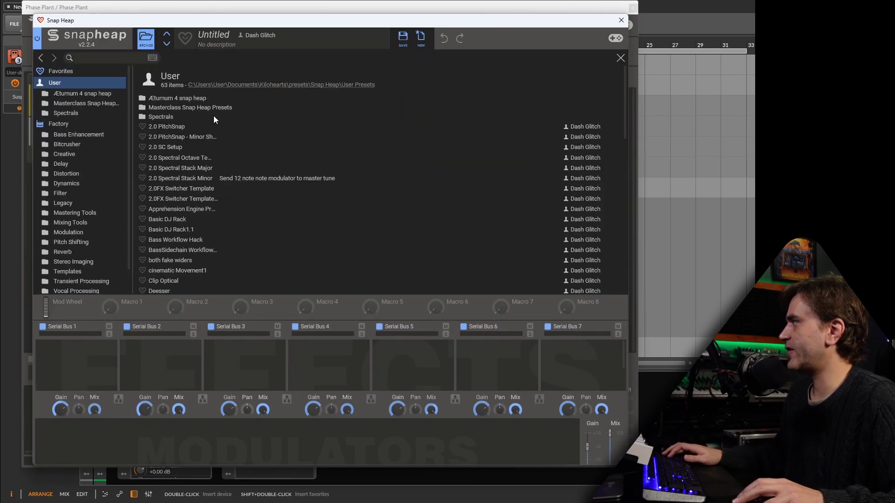
double_click(192, 119)
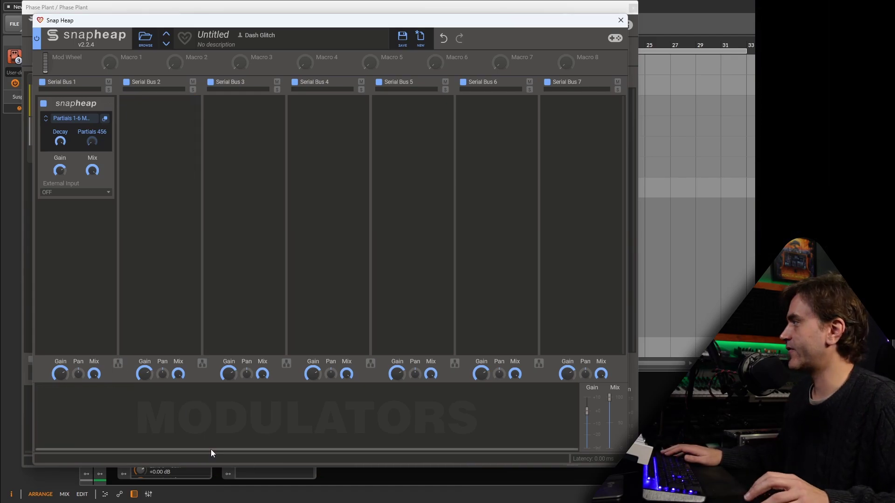
- Run the first two buses in parallel, duplicate the nested Snap Heap onto Parallel Bus 1b and open the copy's editor
left_click(117, 368)
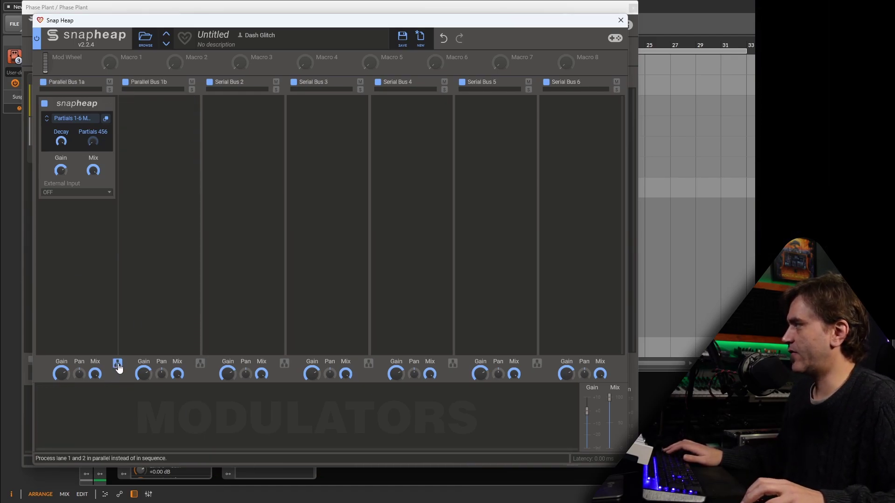
left_click_drag(58, 105, 154, 116)
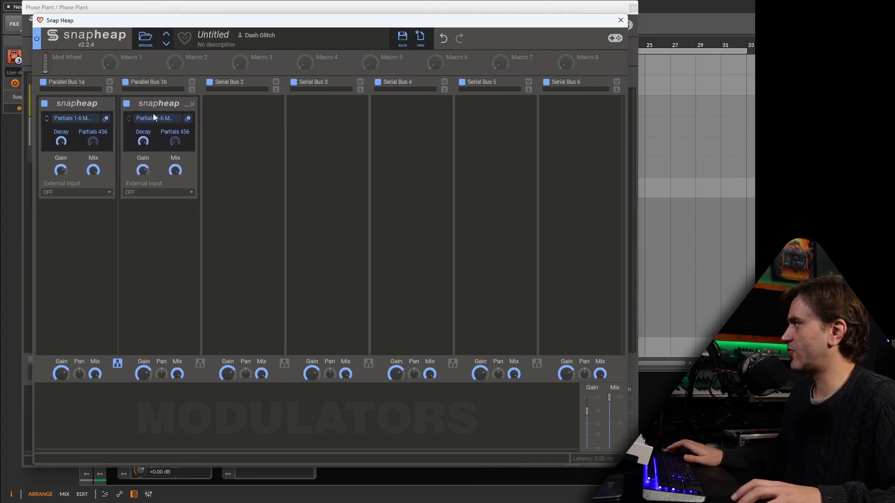
left_click(183, 121)
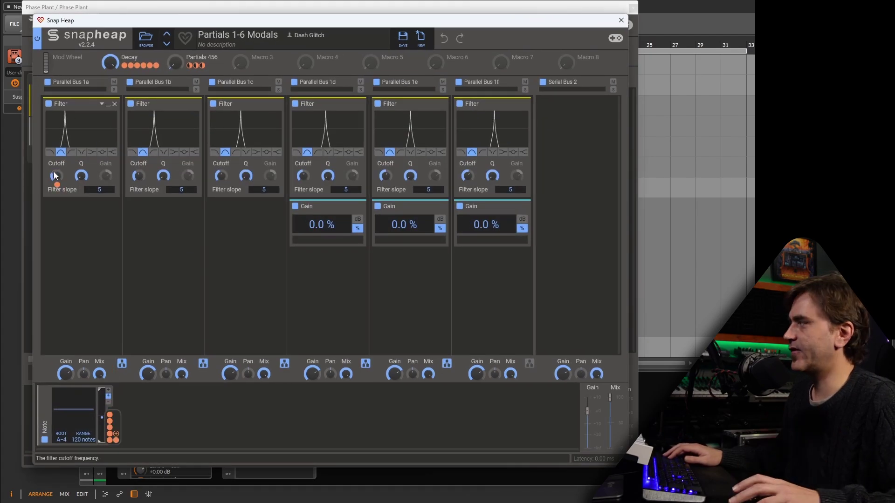
- Retune the cutoffs of the filters on Parallel Buses 1a to 1c to the next partials, continuing in 220 Hz increments above 1320 Hz
key("alt+Tab")
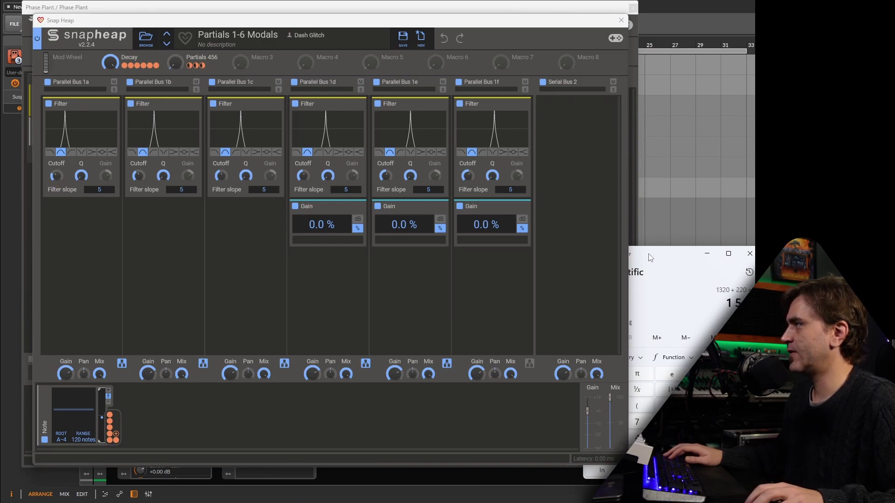
key("alt+Tab")
right_click(56, 176)
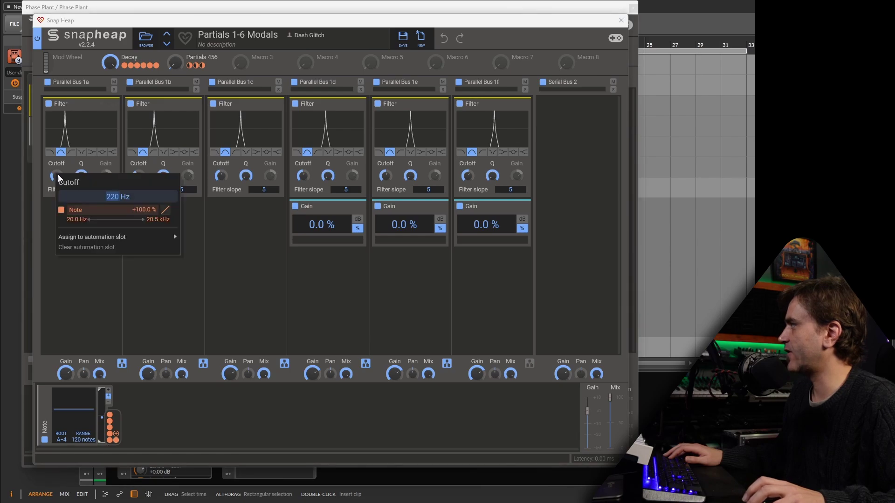
type("1800")
key("Return")
right_click(139, 176)
type("1800")
key("Return")
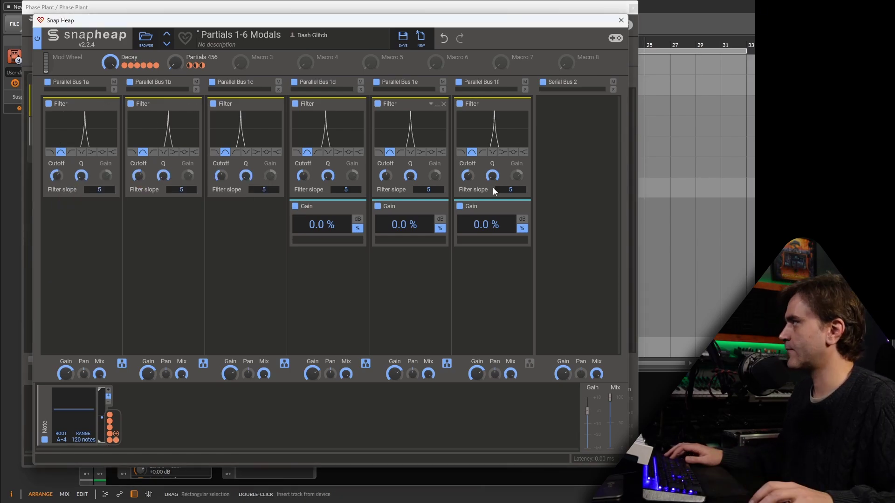
right_click(221, 176)
type("1800")
key("Return")
- Retune the cutoffs of the filters on Parallel Buses 1d to 1f to the following partials in the same 220 Hz increments
right_click(304, 175)
type("1800")
key("Return")
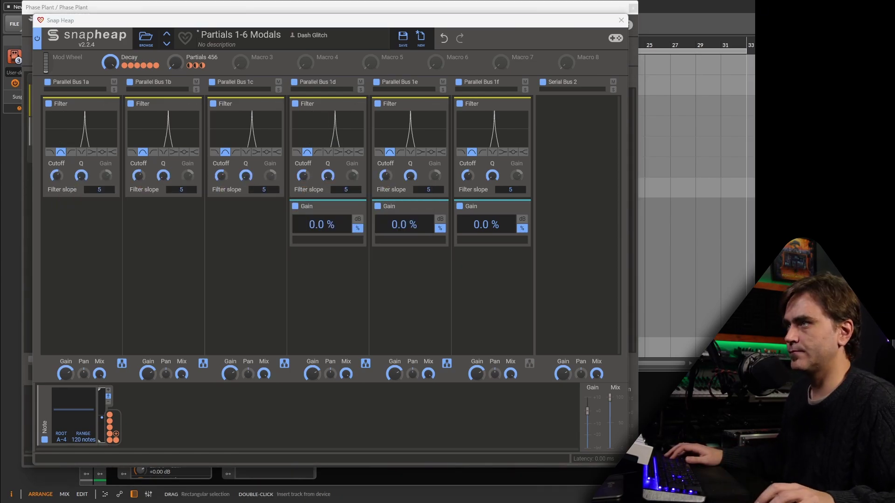
right_click(387, 175)
type("1800")
key("Return")
right_click(467, 176)
type("1800")
key("Return")
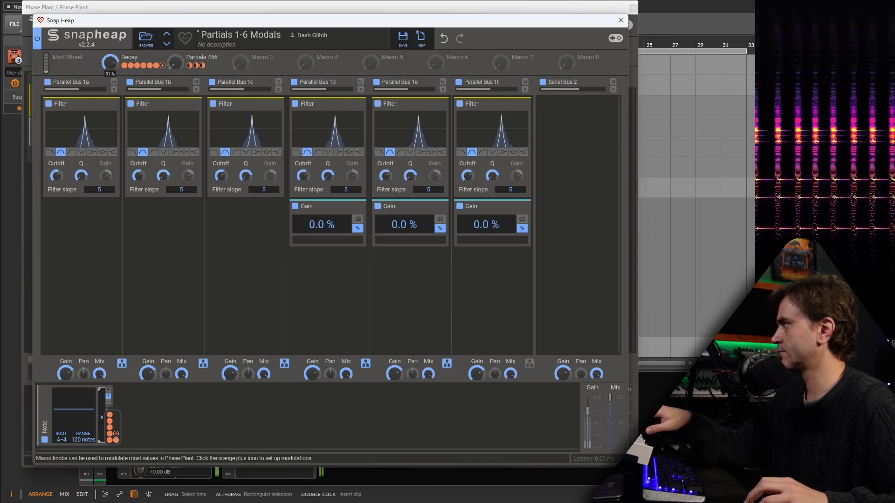
- Clear the Partials 456 macro's gain modulations and remove the Gain snapins from Parallel Buses 1d, 1e and 1f
mouse_move(175, 62)
left_mouse_down()
mouse_move(175, 46)
mouse_move(170, 71)
left_mouse_up()
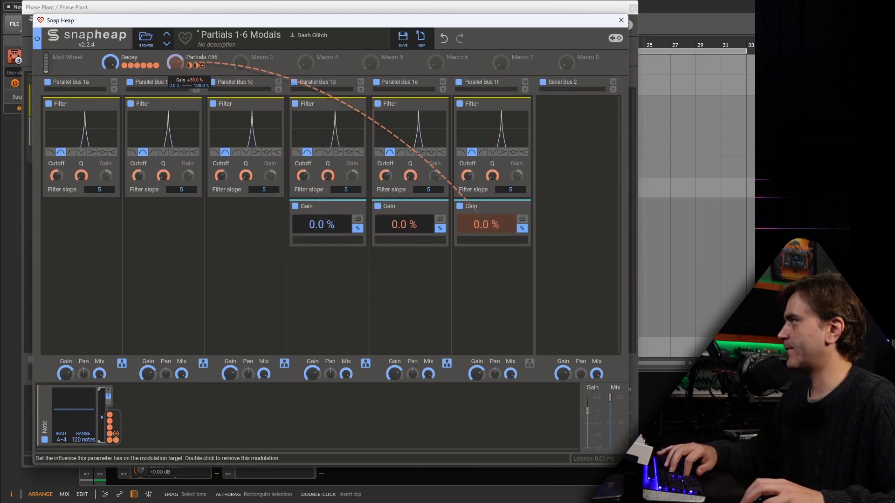
mouse_move(196, 65)
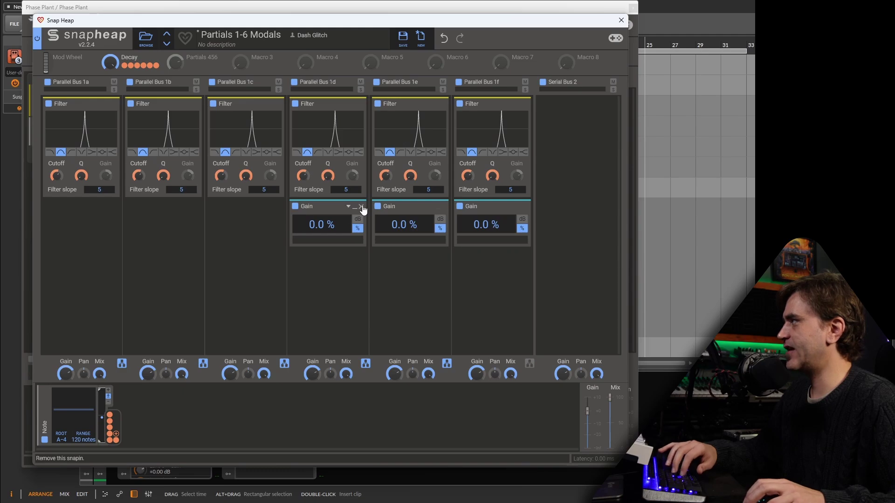
left_click(361, 206)
left_click(444, 207)
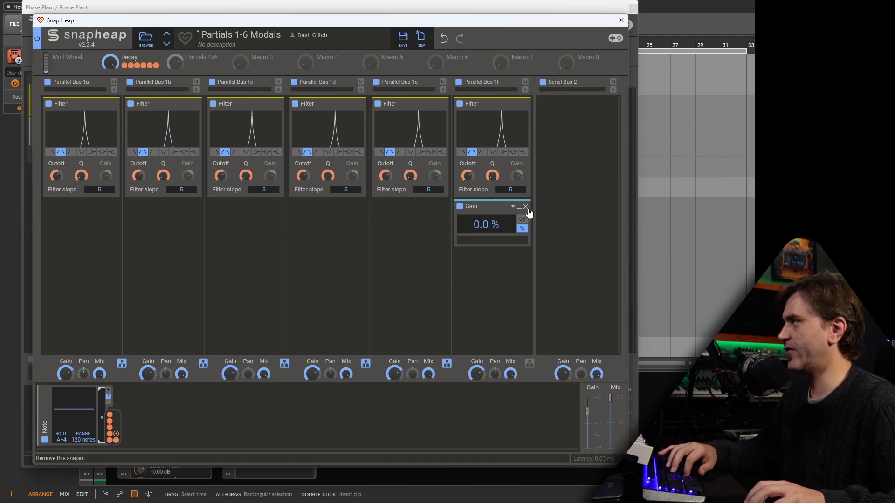
left_click(526, 208)
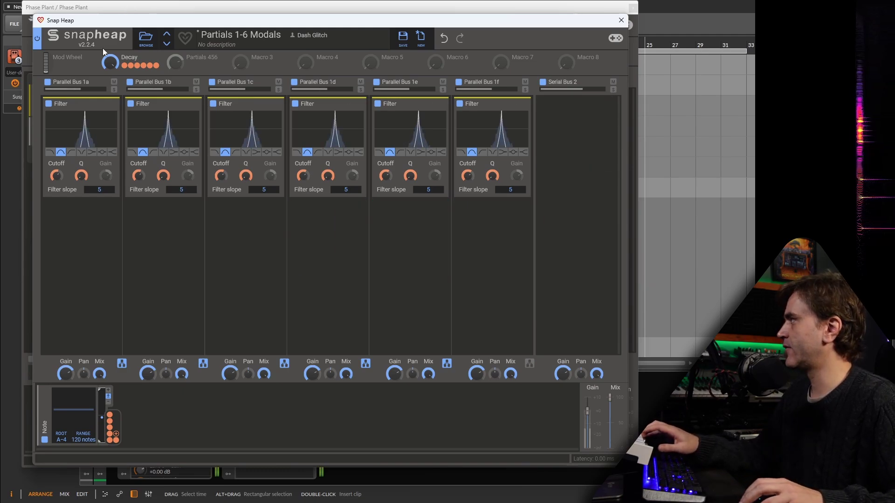
- Lower the Decay macro and make the Partials 456 macro's polarity bipolar
mouse_move(111, 65)
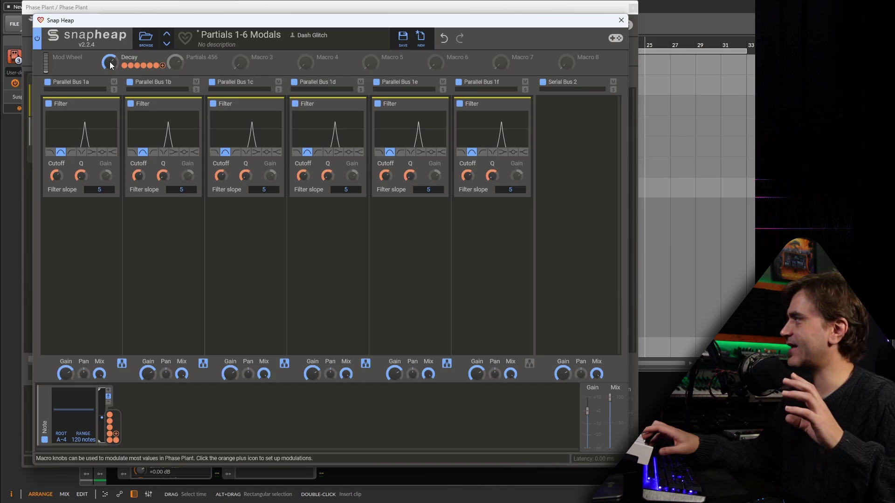
double_click(110, 62)
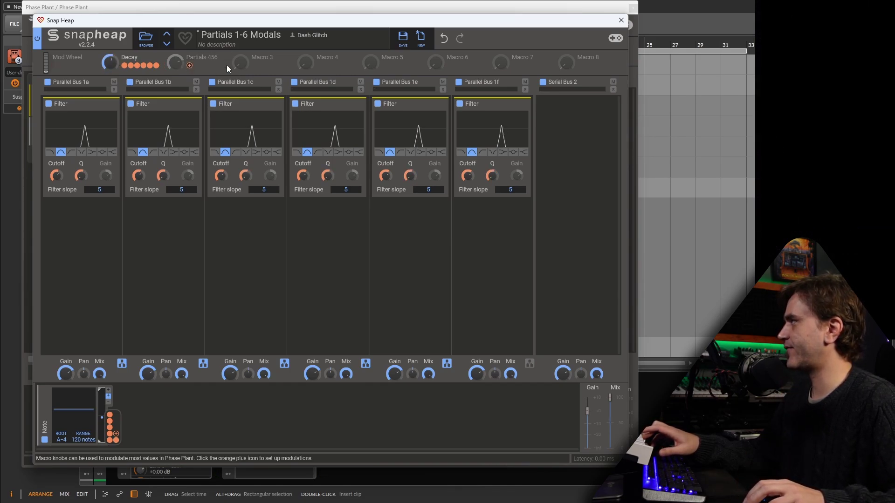
right_click(176, 58)
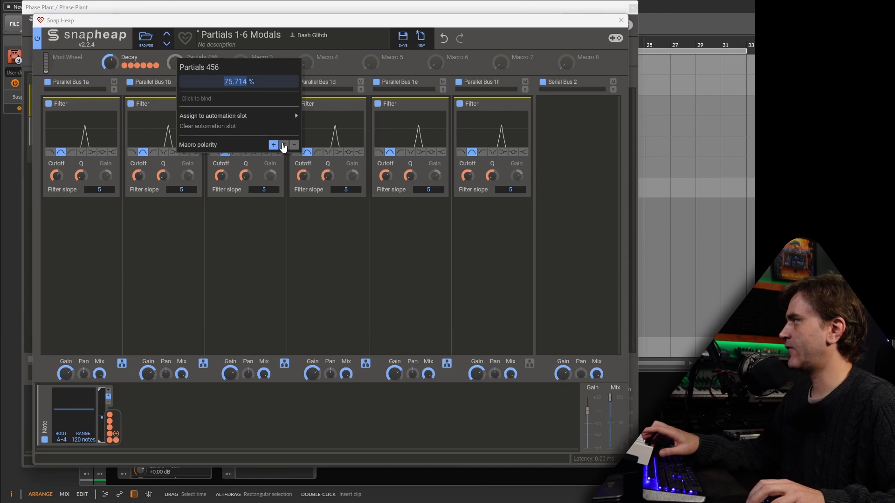
- Modulate the cutoffs of all six filters with the Partials 456 macro by about 13.3% and try out the macro
left_click(173, 64)
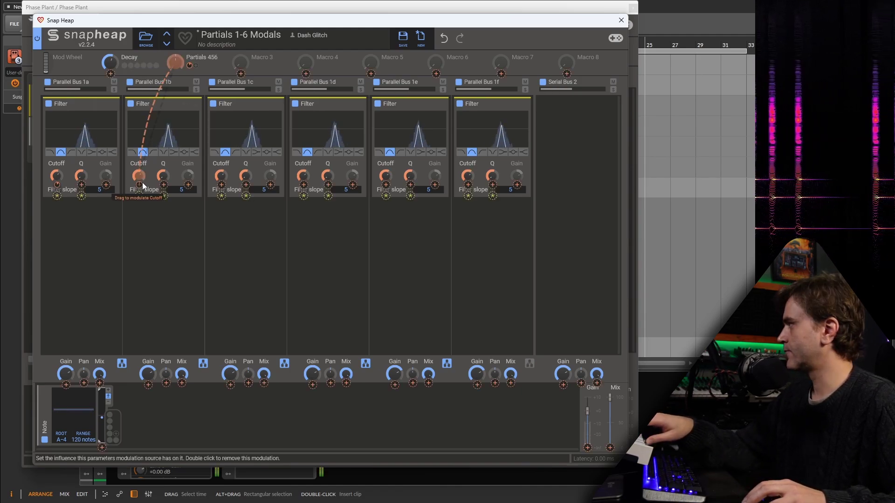
left_click(221, 185)
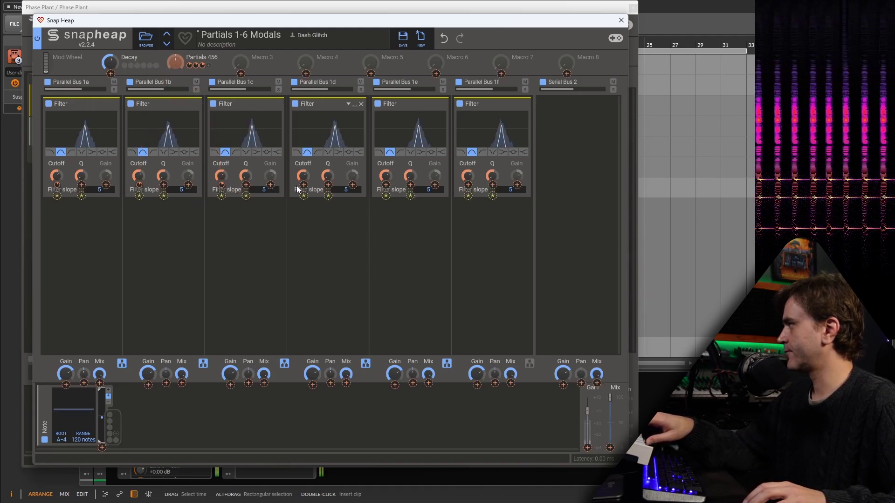
left_click(304, 185)
left_click(386, 185)
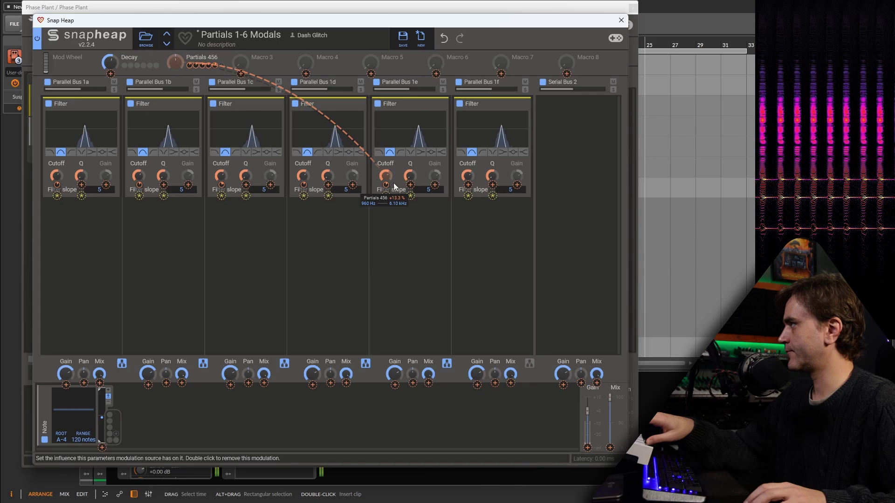
left_click(468, 185)
left_click(176, 62)
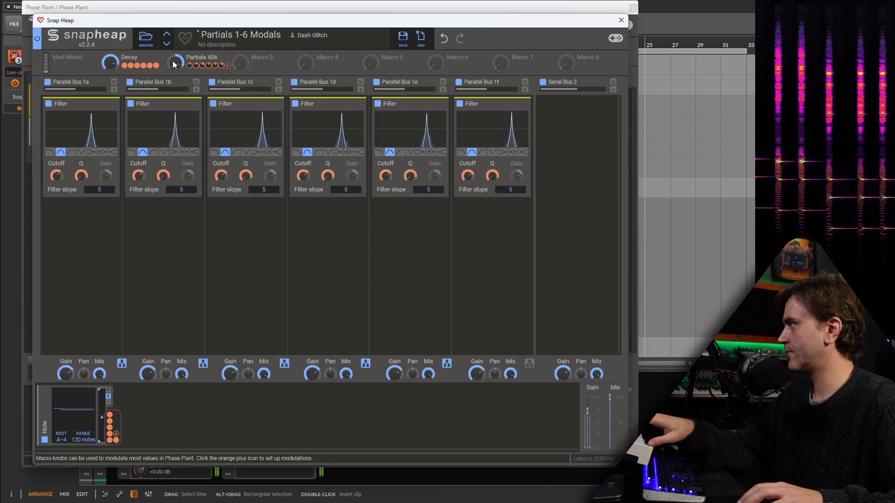
left_click_drag(175, 63, 175, 186)
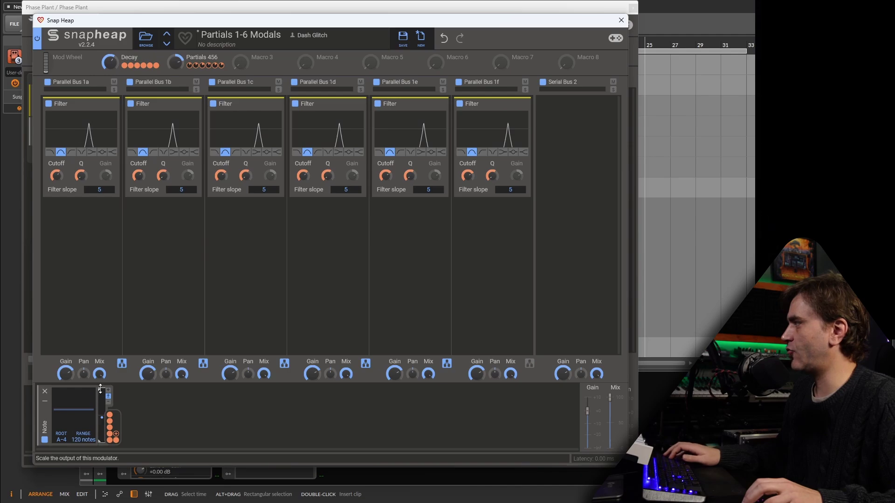
- Scale the Note modulator's output to 0% and control that scaling with Macro 3, renamed "Keytrack"
left_click_drag(101, 389, 96, 448)
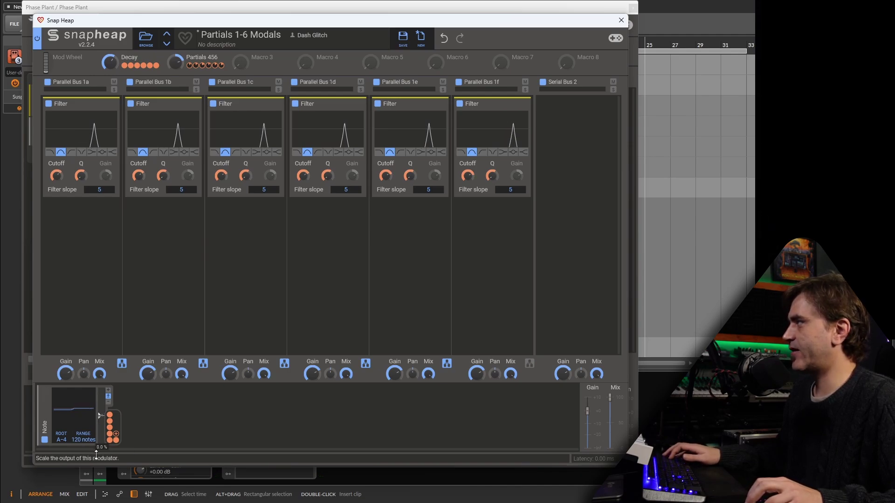
left_click_drag(252, 64, 103, 450)
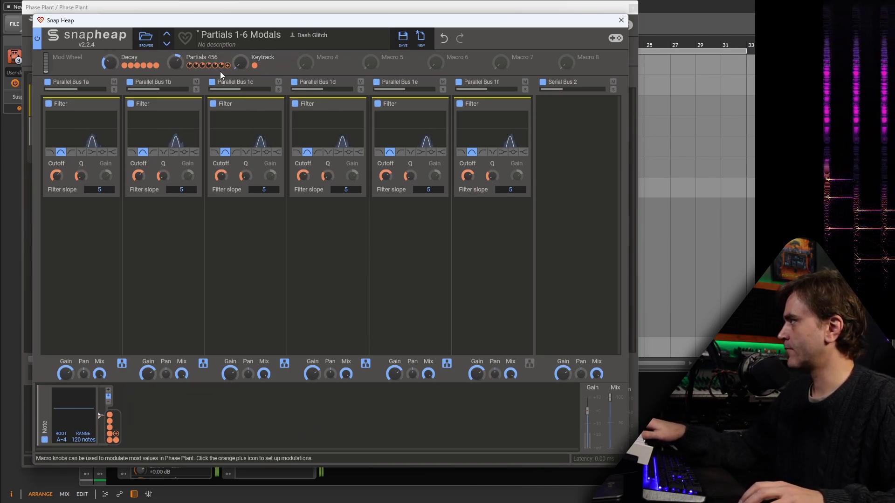
mouse_move(240, 62)
left_mouse_down()
mouse_move(240, 13)
mouse_move(241, 64)
left_mouse_up()
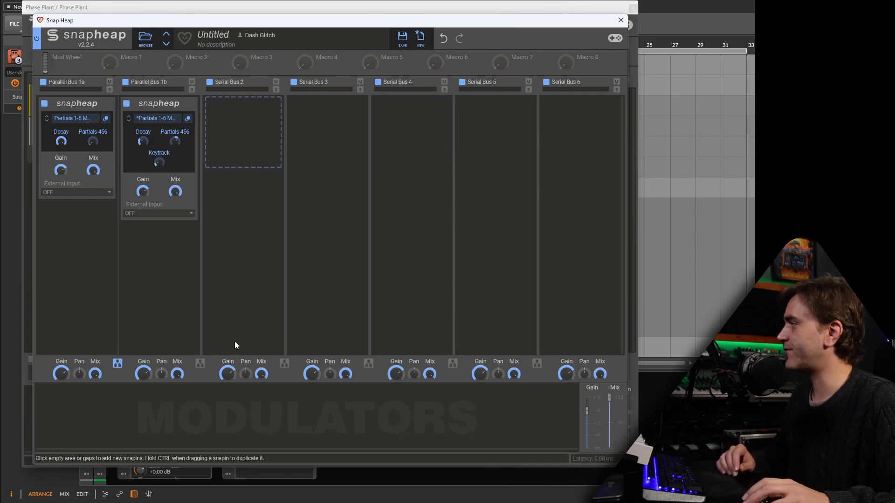
- Add a third parallel bus to the outer Snap Heap, nest an empty Snap Heap on it and open its editor
left_click(200, 363)
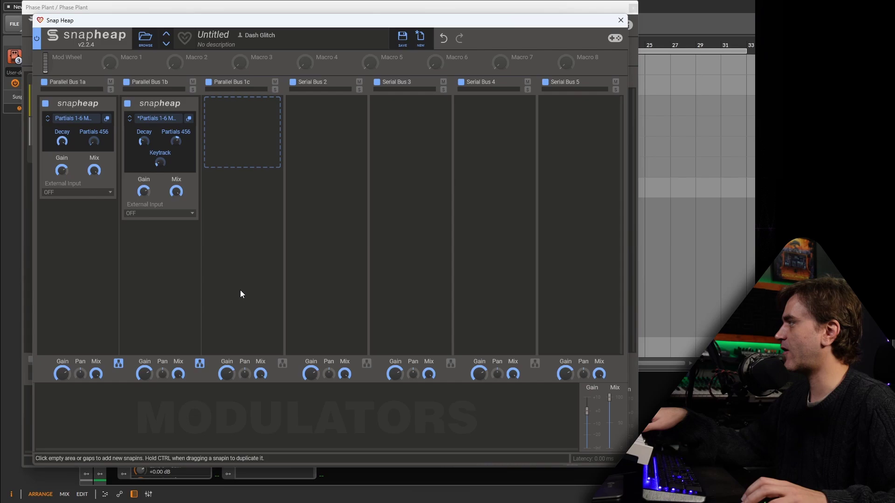
left_click(233, 138)
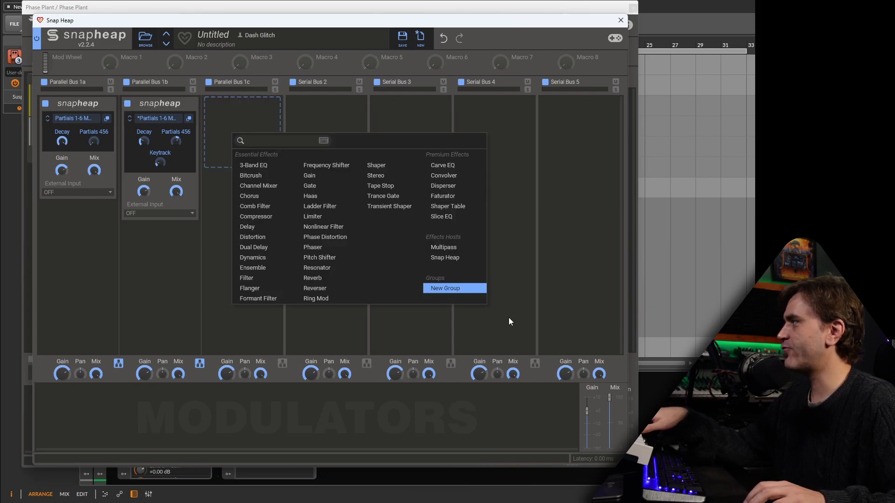
left_click(446, 259)
left_click(272, 119)
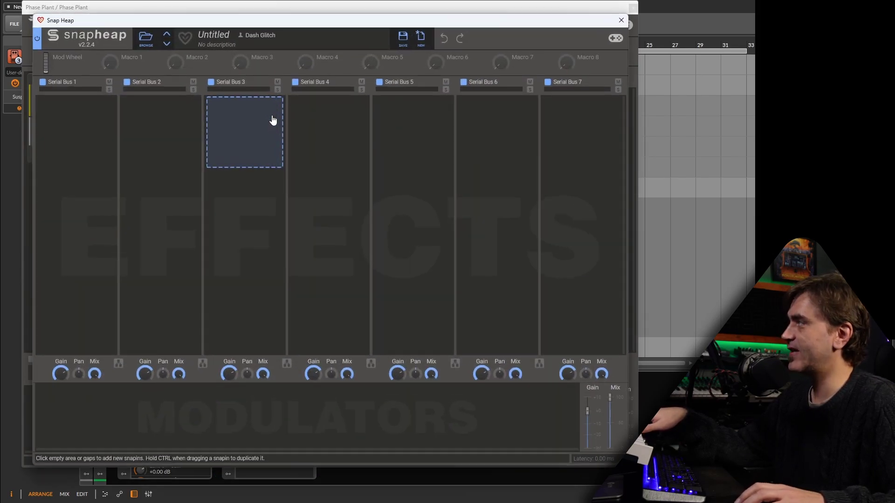
- Add a Resonator on Serial Bus 1 and tune its pitch to A 6
left_click(91, 125)
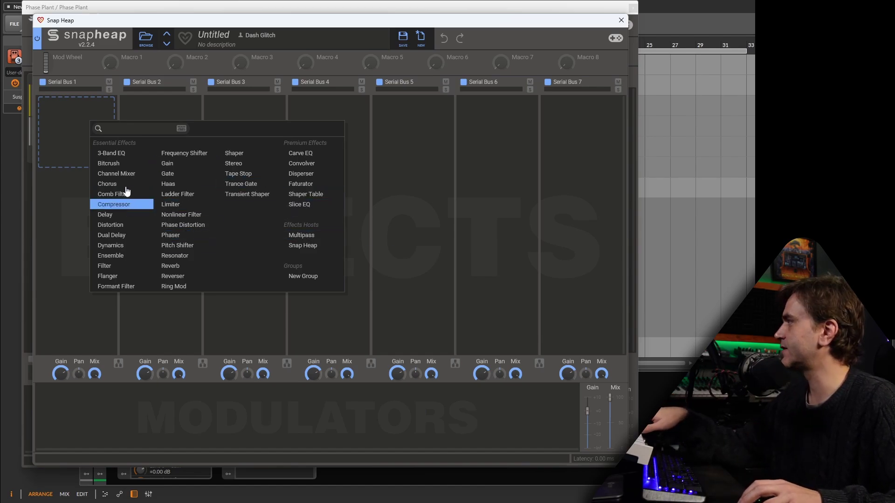
left_click(182, 256)
left_click_drag(51, 123, 51, 107)
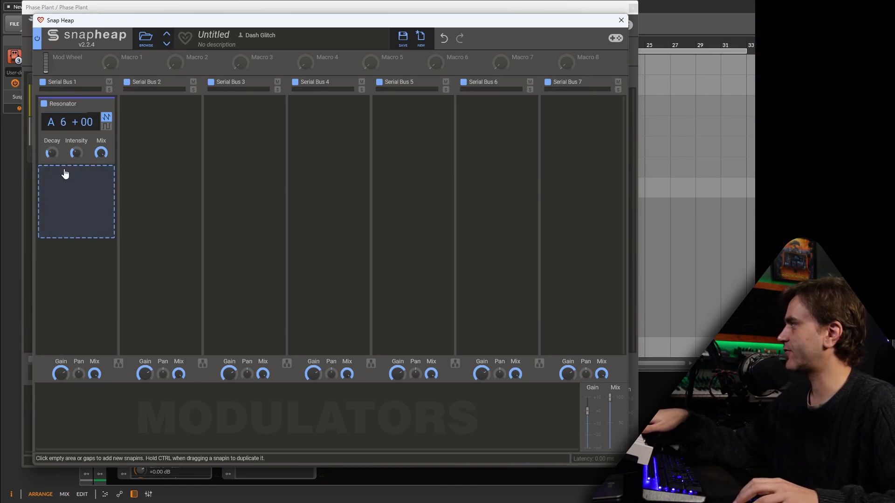
- Add a Note modulator, route it to the Resonator's pitch and control its output scaling with Macro 1, renamed "Keytrack"
left_click(90, 422)
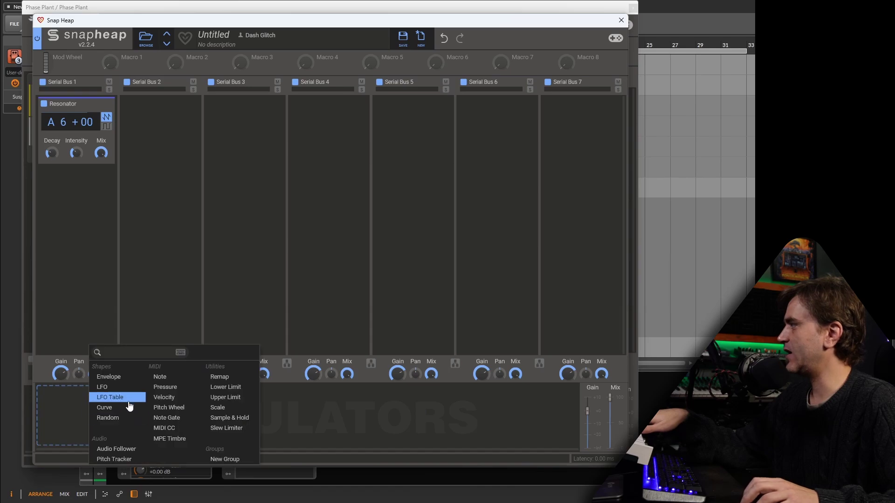
left_click(163, 376)
left_click(110, 441)
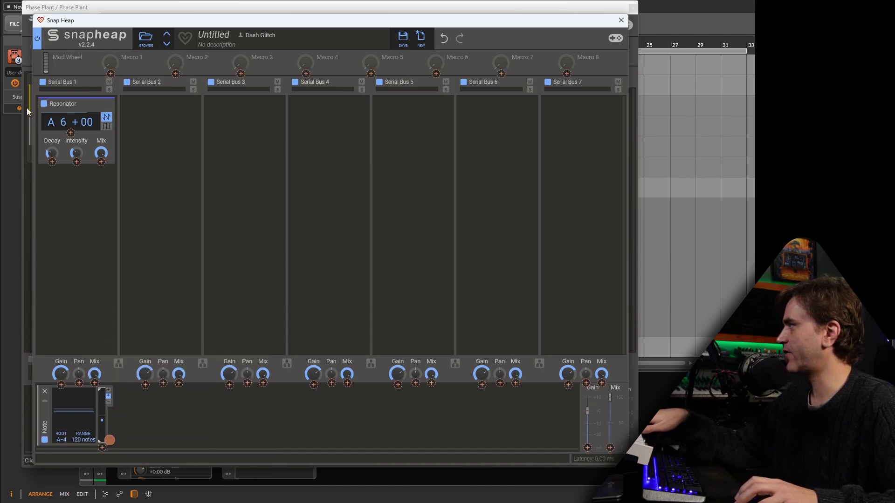
left_click(71, 135)
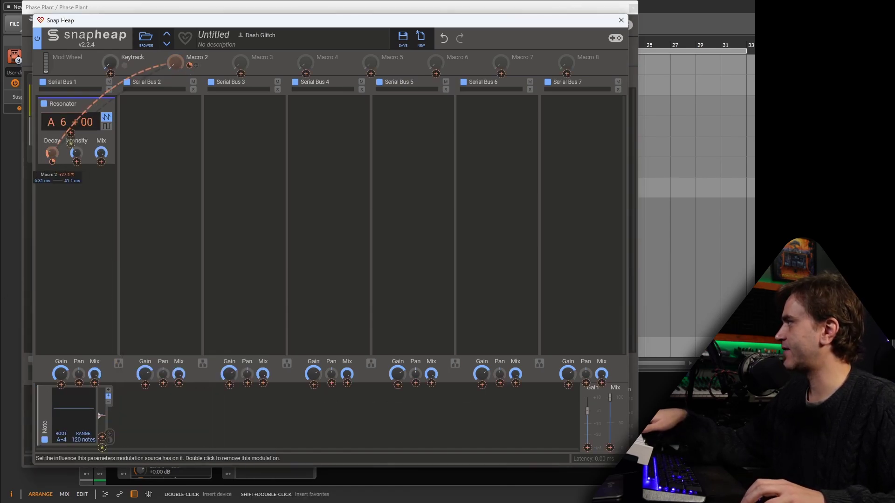
- Assign macros named "Decay" and "Intensity" to the matching Resonator parameters and raise the Decay macro
left_click(48, 157)
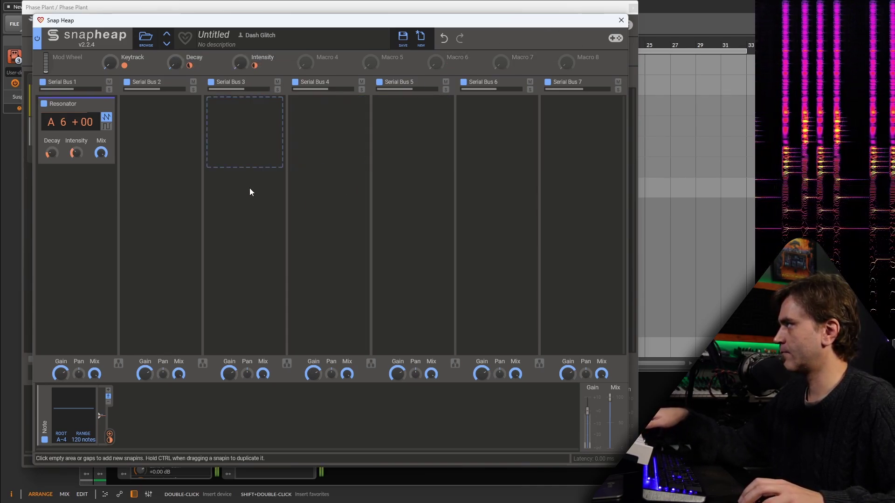
left_click_drag(175, 62, 175, 48)
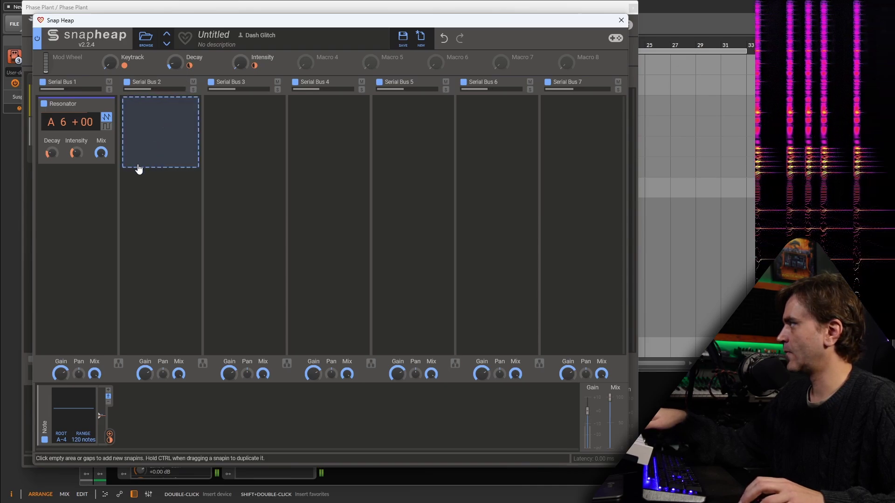
- Add a low-pass Filter on Serial Bus 2 and lower its cutoff
left_click(156, 132)
left_click(198, 269)
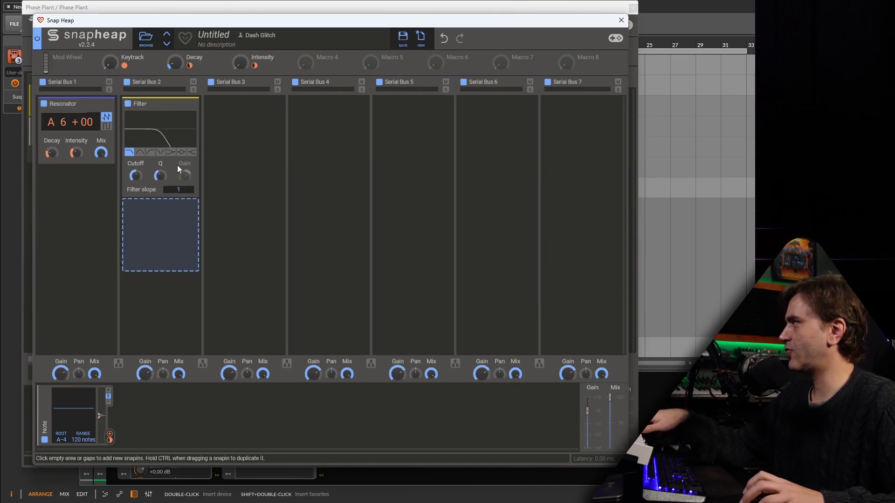
left_click_drag(138, 179, 137, 187)
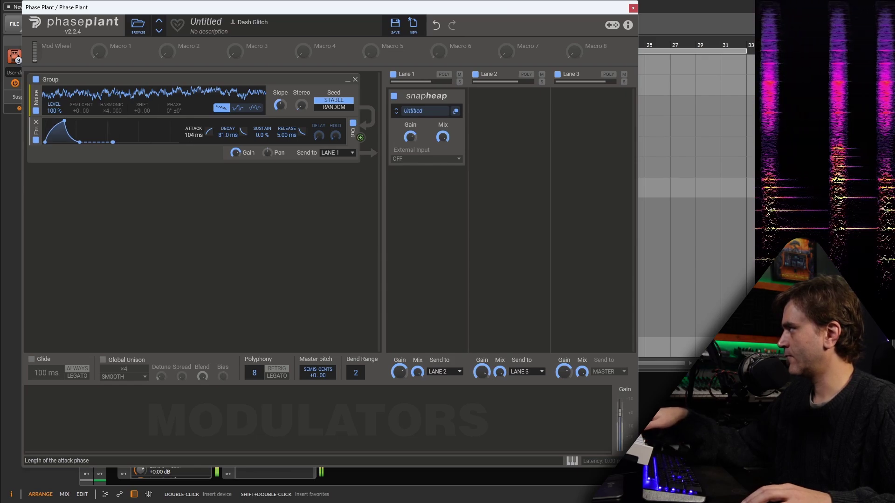
- Reduce the noise envelope's attack to zero and map macros named "Decay 1", "Decay 2" and "Decay 3" to the nested Snap Heaps' Decay controls
left_click_drag(184, 133, 184, 158)
left_click(455, 111)
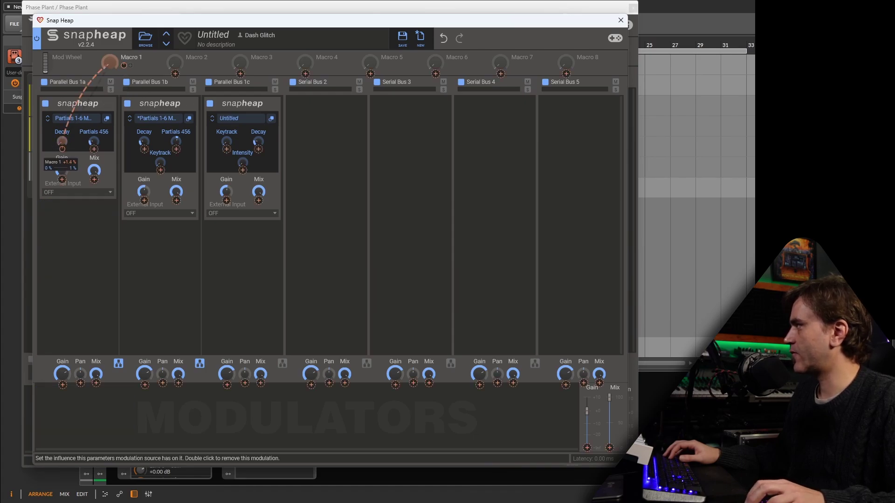
double_click(128, 57)
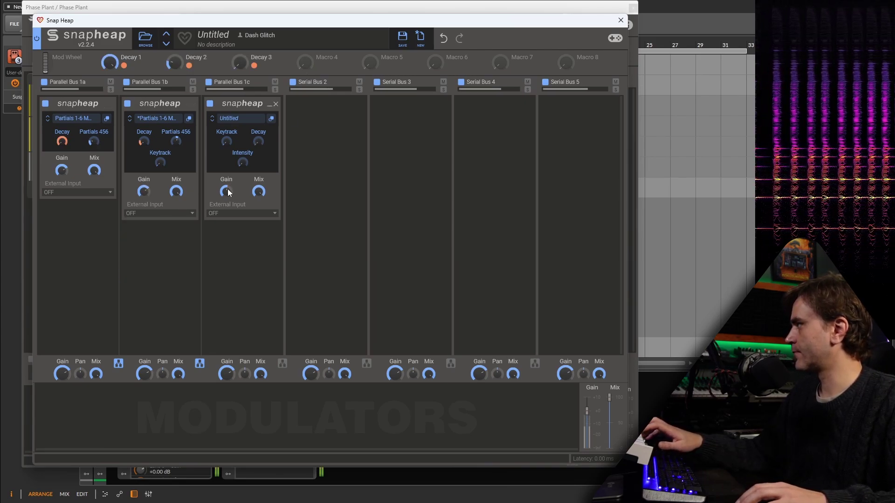
- Add a Gain in percent after each nested Snap Heap and control them with macros named "Vol 1", "Vol 2" and "Vol 3"
left_click(61, 221)
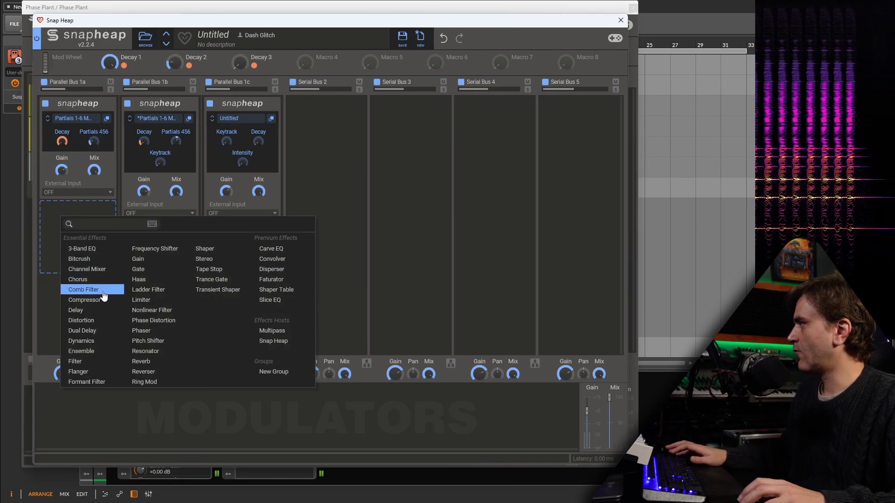
left_click(138, 259)
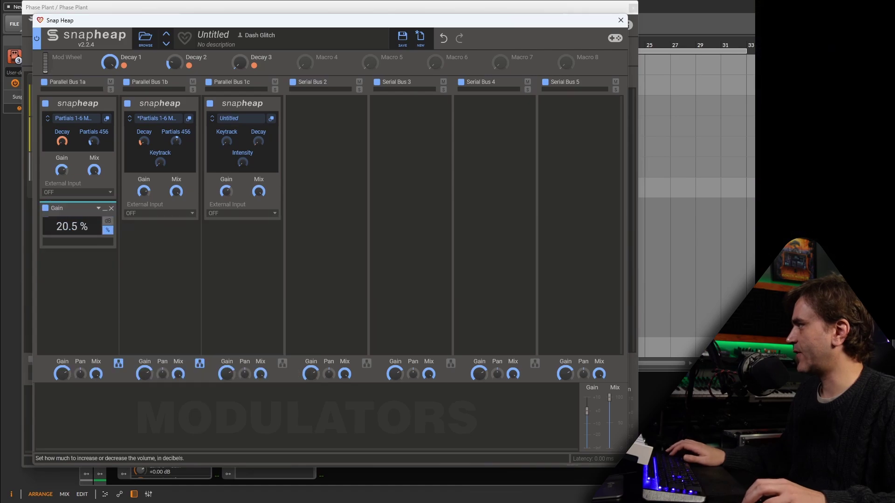
left_click_drag(305, 62, 76, 239)
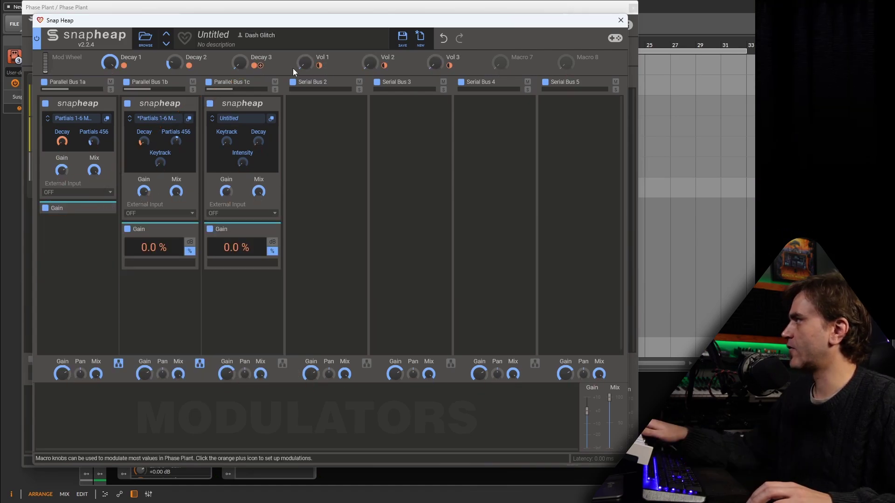
left_click(620, 20)
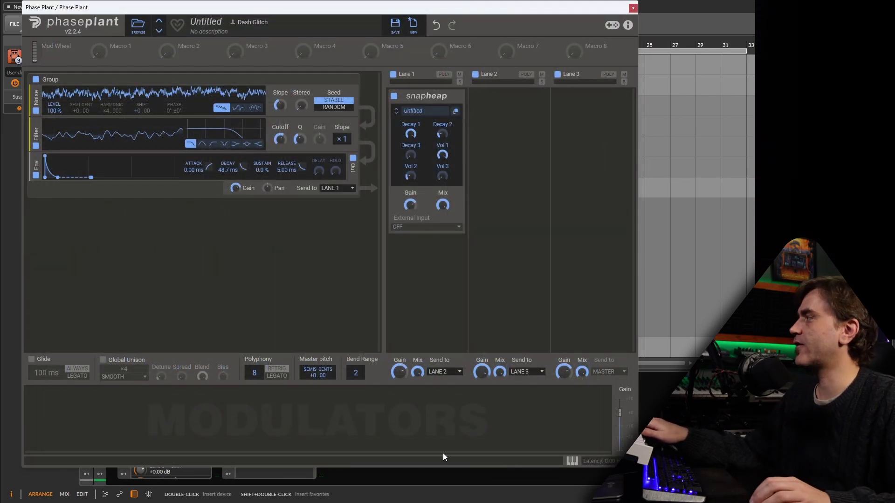
- Add a Velocity modulator and route it to the Lane 1 Snap Heap's Decay 1–3 and Vol 1–3 macros
left_click(97, 416)
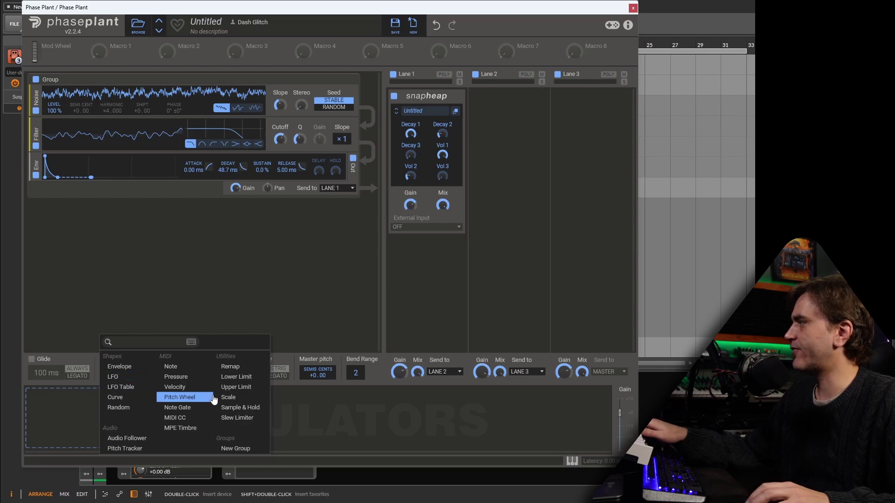
left_click(188, 387)
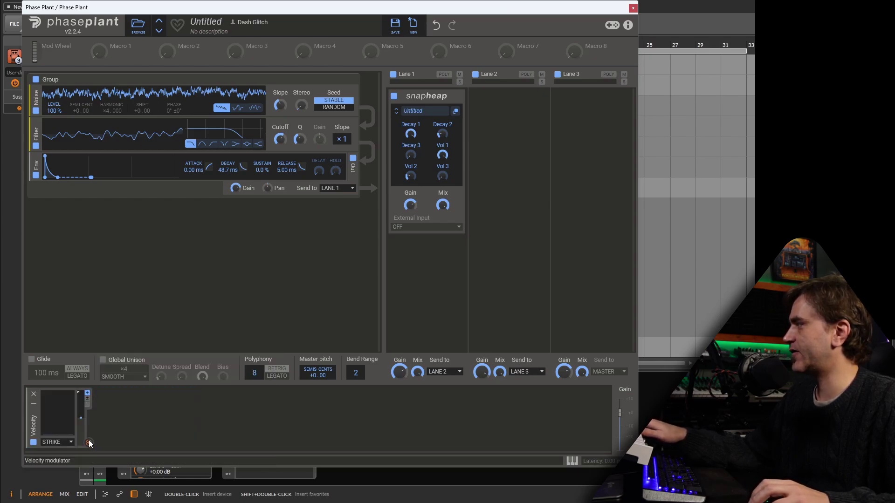
left_click_drag(89, 442, 414, 137)
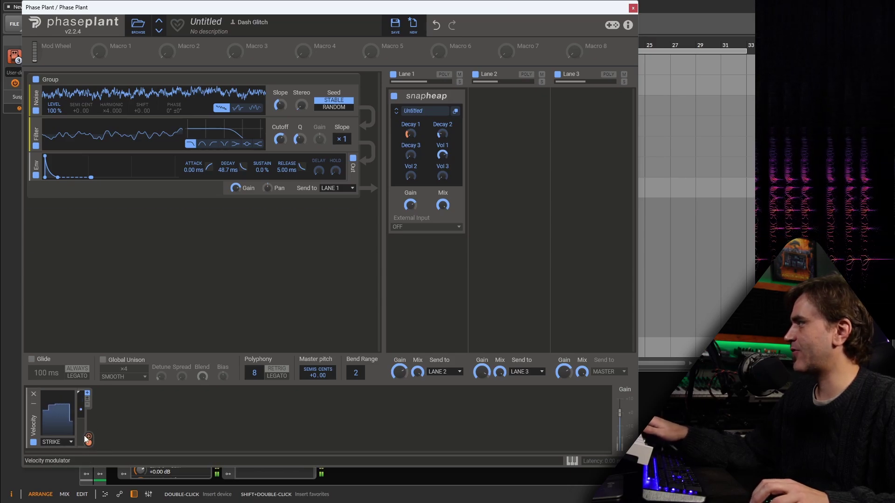
left_click_drag(88, 438, 442, 156)
left_click_drag(90, 436, 445, 147)
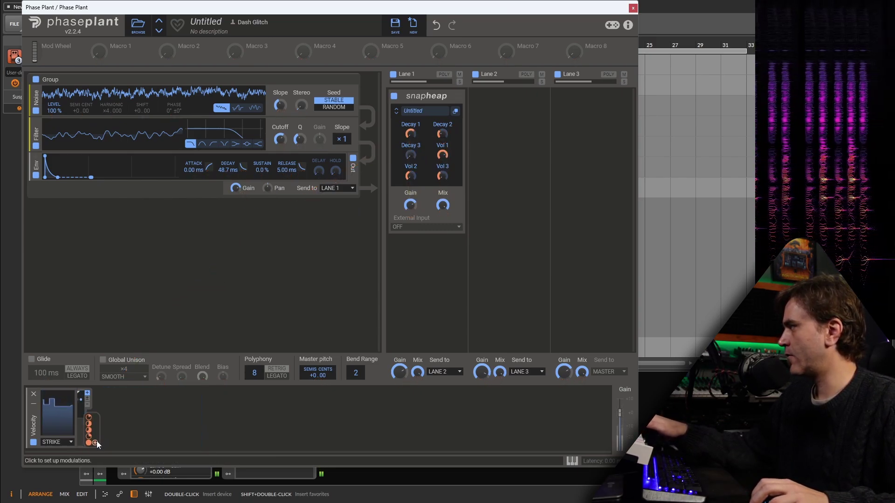
mouse_move(415, 164)
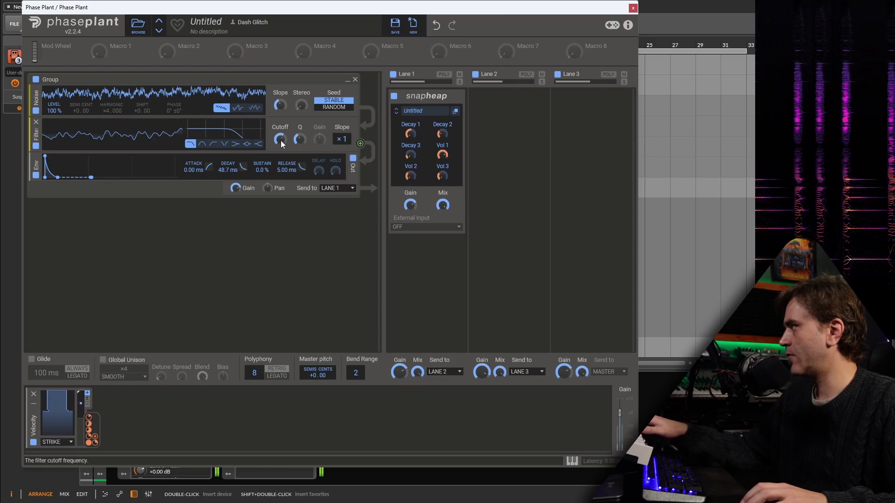
- Lower the noise generator's low-pass Filter cutoff and modulate it upward with Velocity
left_click_drag(281, 141, 280, 107)
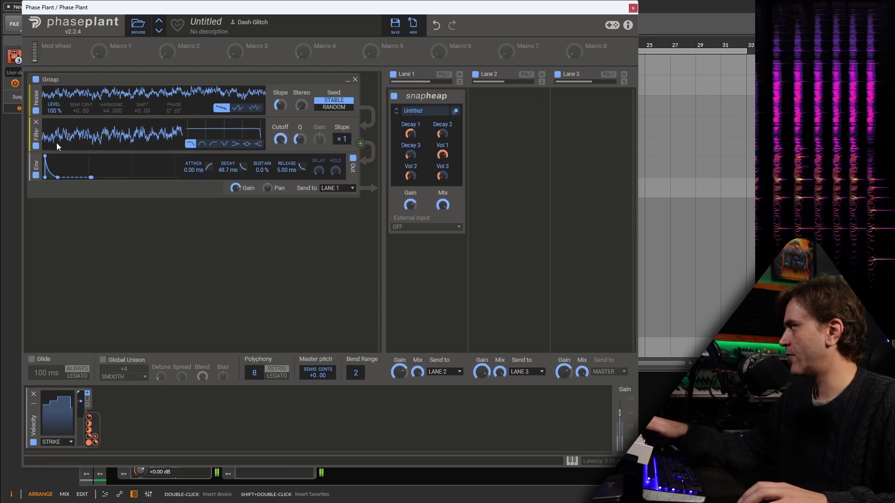
left_click_drag(281, 139, 280, 158)
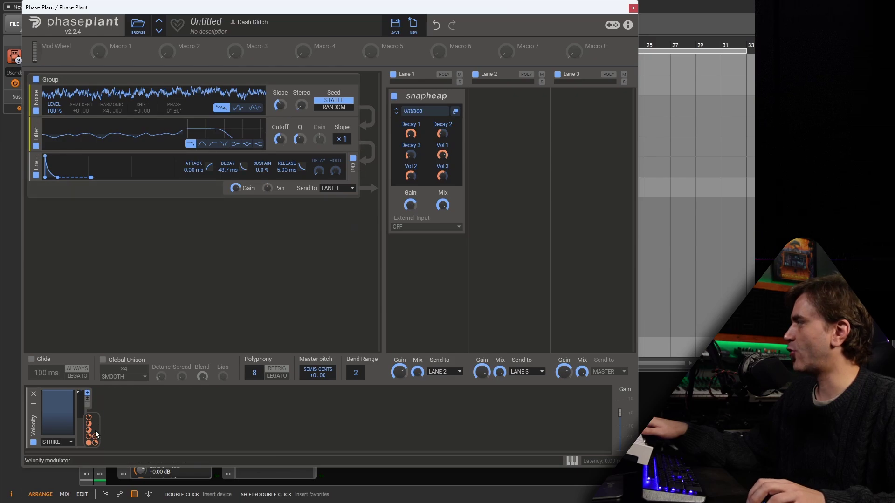
mouse_move(95, 429)
left_mouse_down()
mouse_move(177, 298)
mouse_move(239, 171)
mouse_move(284, 162)
mouse_move(287, 141)
left_mouse_up()
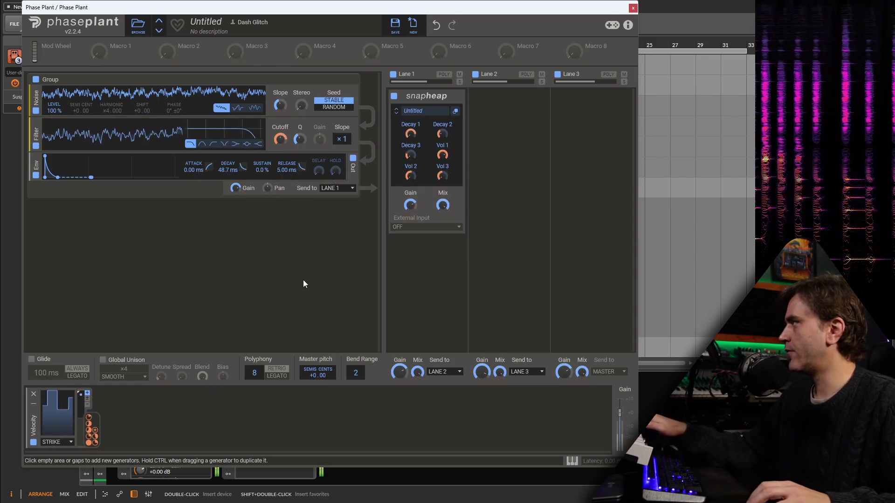
- Try a longer attack and higher sustain on the envelope, lower the noise Slope, and return the attack to near zero
left_click_drag(75, 177, 98, 156)
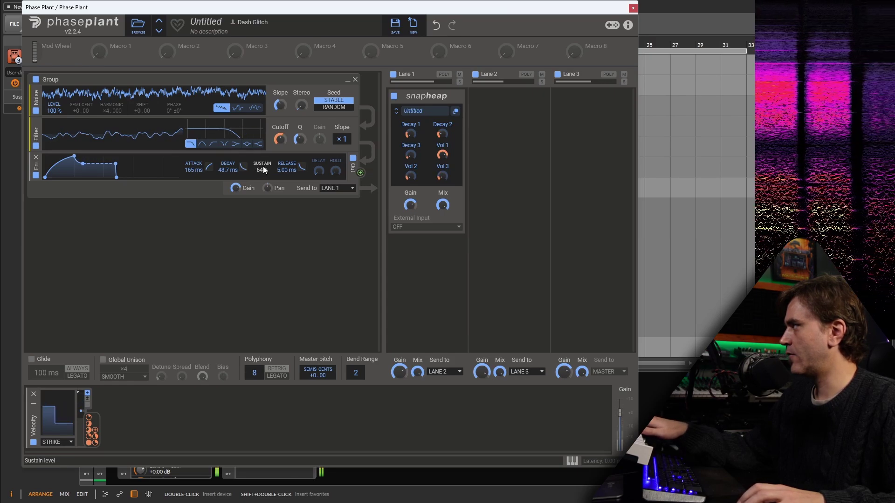
mouse_move(280, 106)
left_mouse_down()
mouse_move(279, 116)
mouse_move(280, 98)
mouse_move(286, 116)
left_mouse_up()
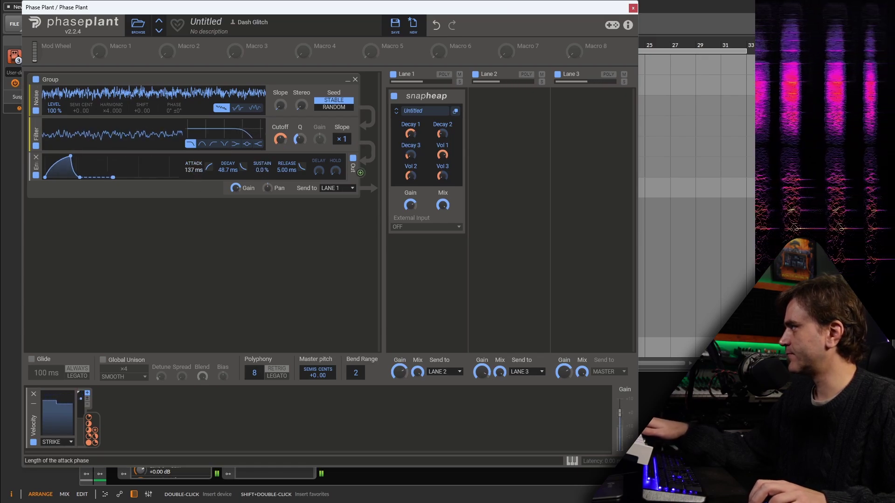
left_click_drag(192, 166, 191, 196)
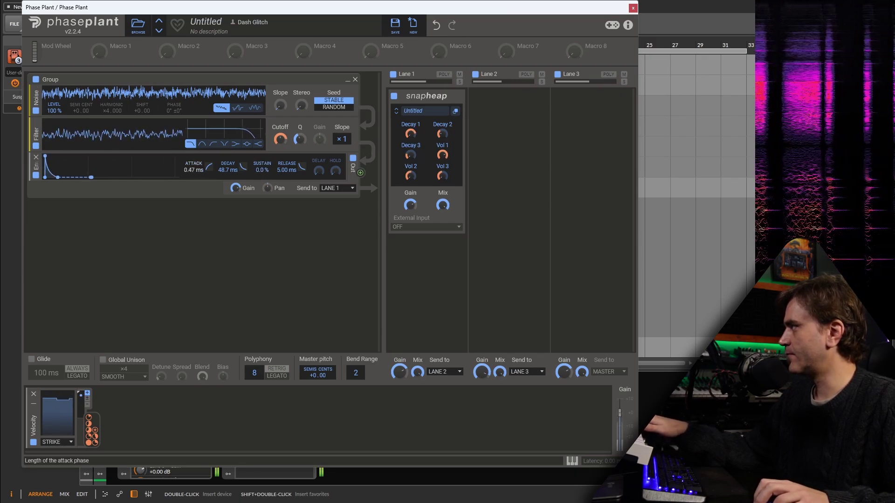
- Add a Convolver on Lane 3 with the Art Museum impulse response and reduce its mix
left_click(591, 136)
left_click(602, 176)
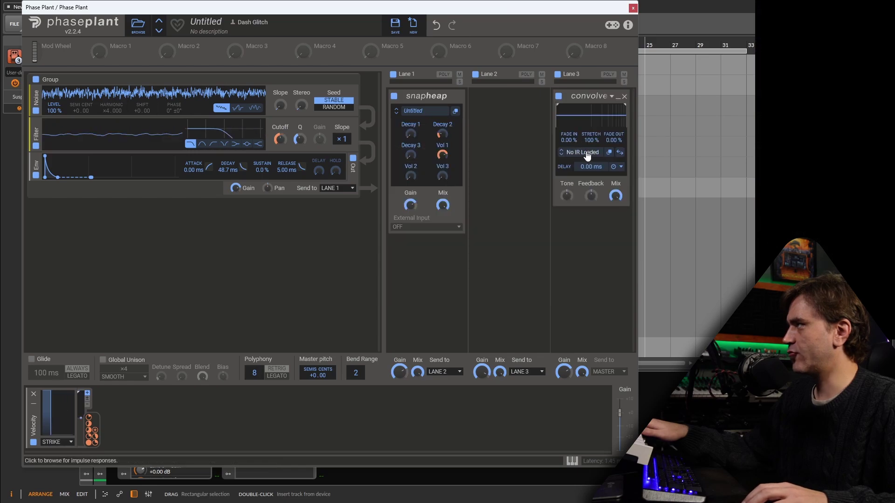
left_click(587, 153)
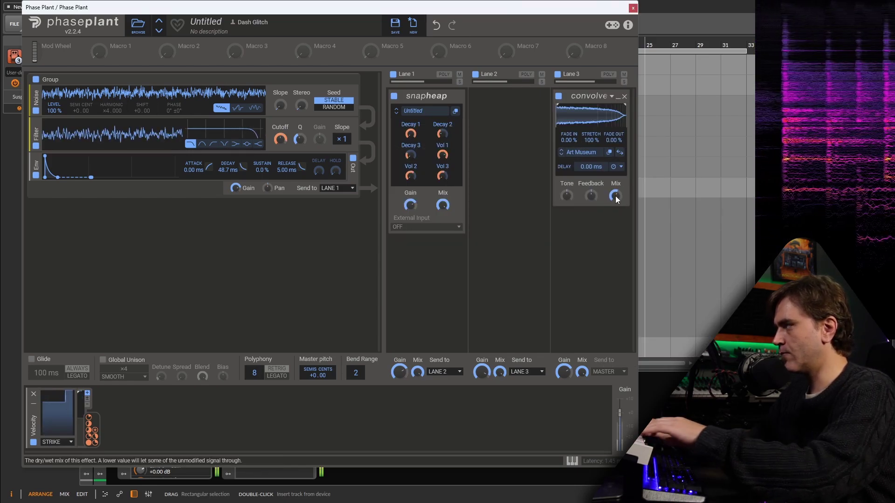
left_click_drag(615, 196, 615, 192)
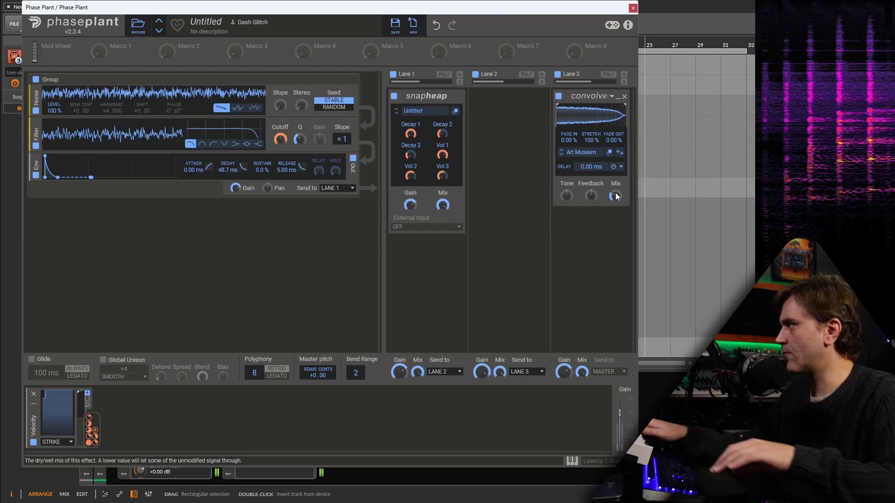
- In the nested Partials 1-6 Modals Snap Heap, duplicate the filters on Parallel Buses 1a, 1b and 1c in series
left_click(455, 112)
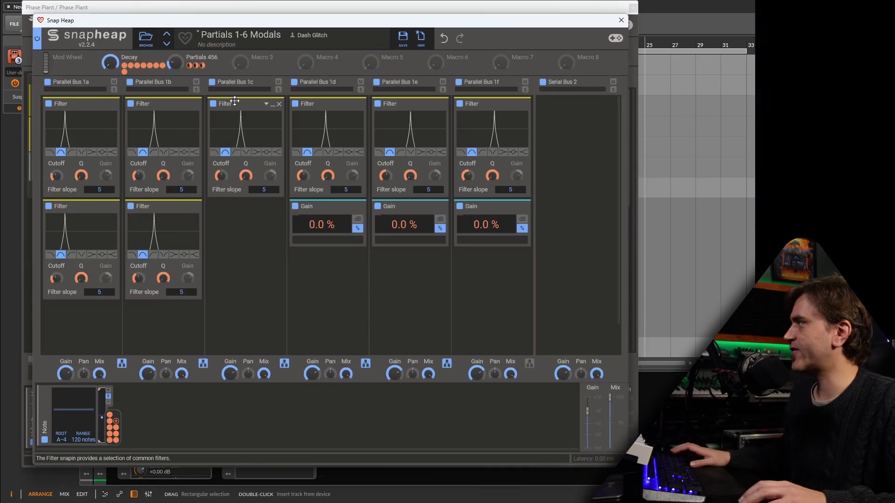
left_click_drag(233, 104, 241, 228)
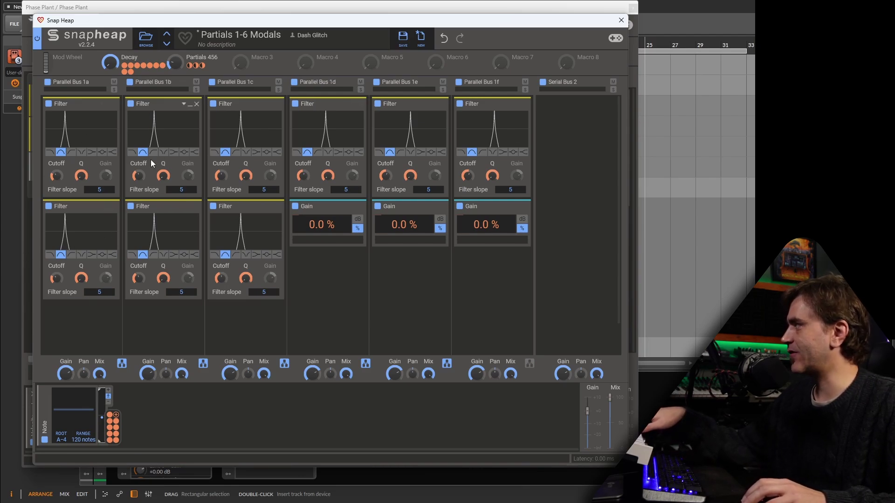
key("space")
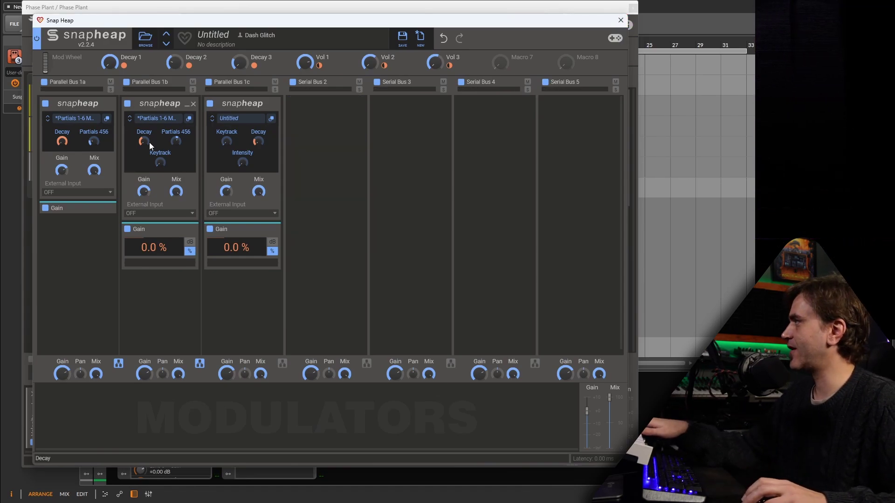
left_click(618, 21)
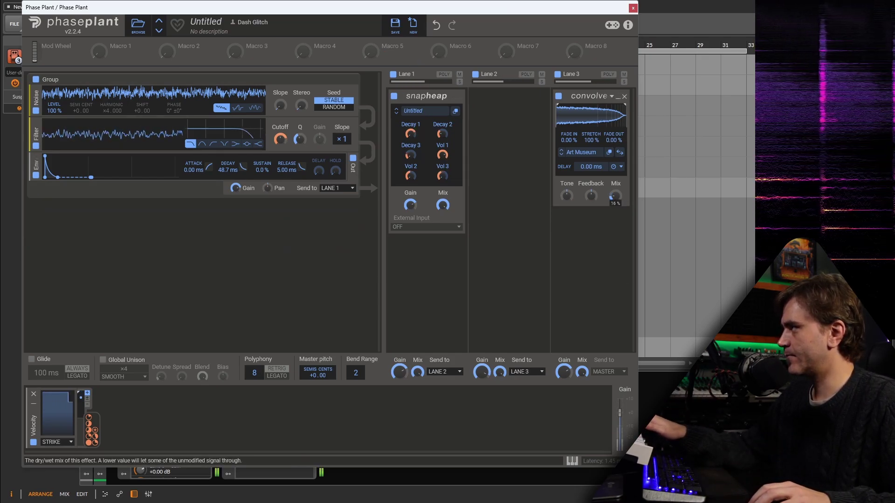
- Insert a low-pass Filter between the nested Snap Heap and the Gain on Parallel Buses 1b and 1c
left_click(456, 111)
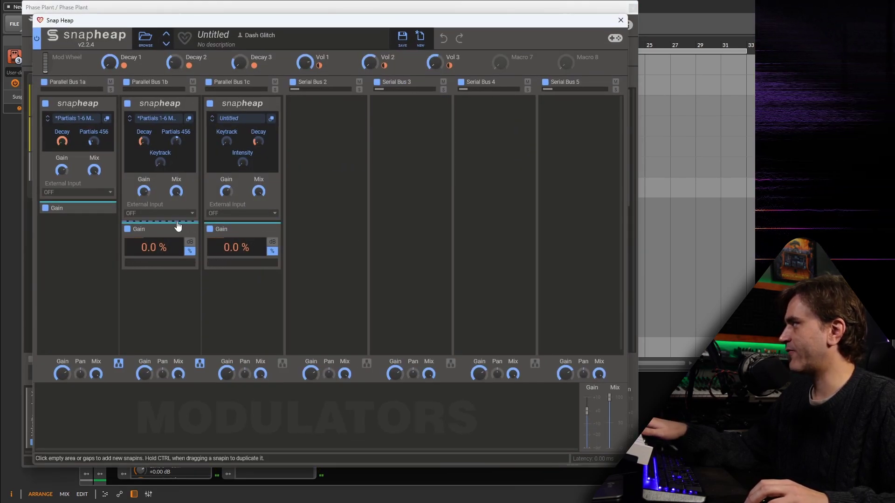
left_click(176, 223)
left_click(201, 368)
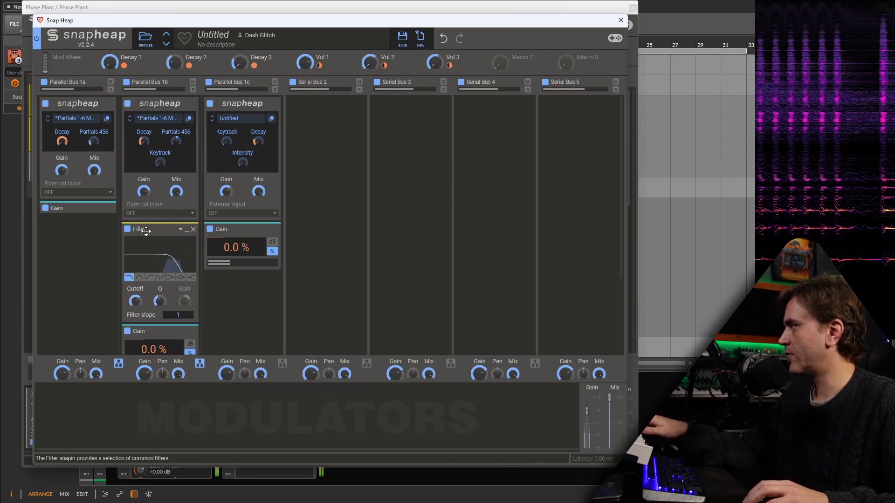
left_click(257, 223)
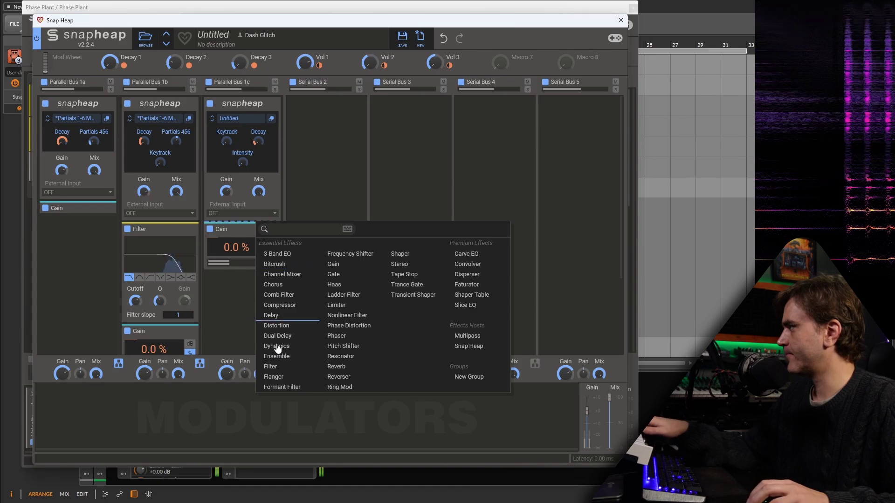
left_click(268, 365)
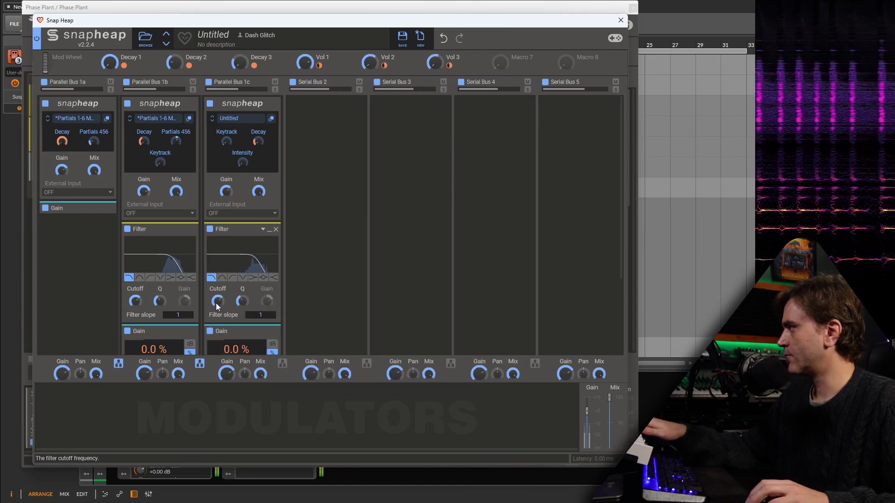
- Map macros named "Tone 2" and "Tone 3" to the cutoffs of the Bus 1b and 1c filters and raise both
left_click_drag(500, 62, 138, 305)
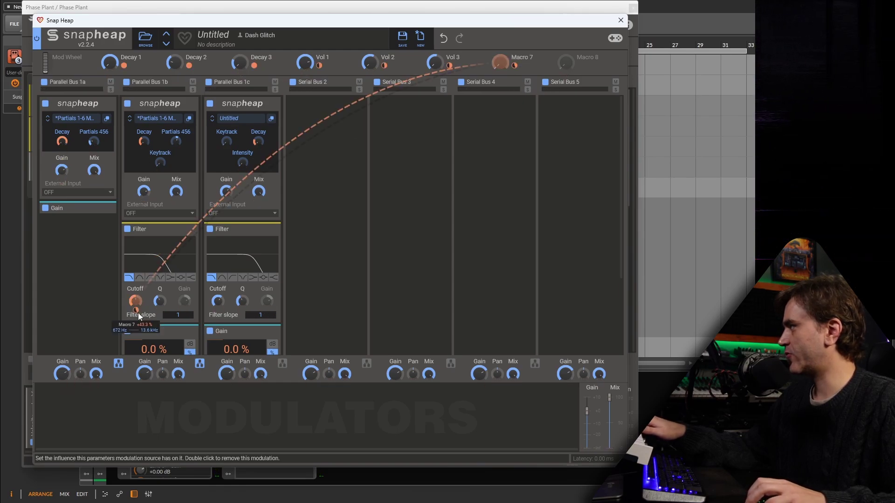
double_click(533, 58)
type("Tone 2")
key("Return")
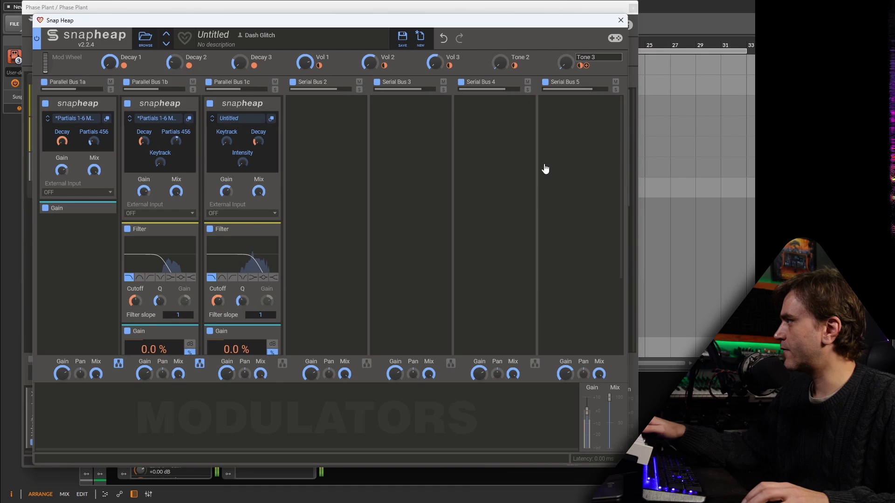
left_click(543, 168)
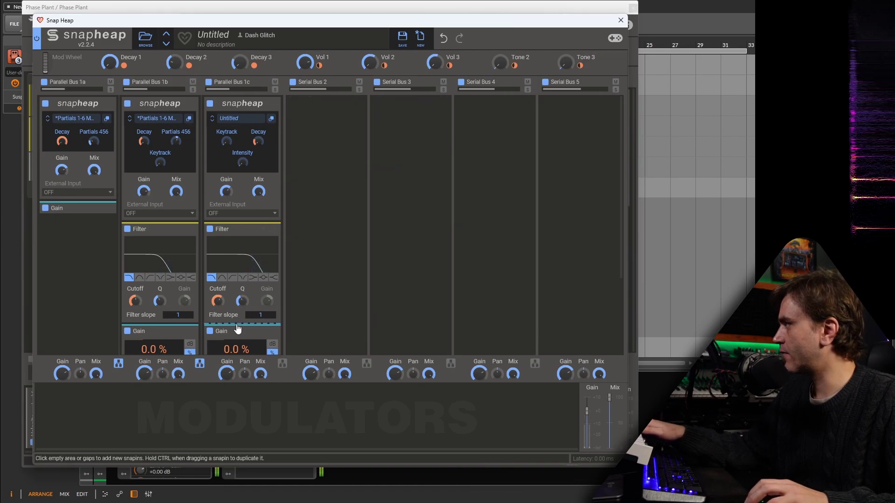
left_click_drag(565, 64, 565, 47)
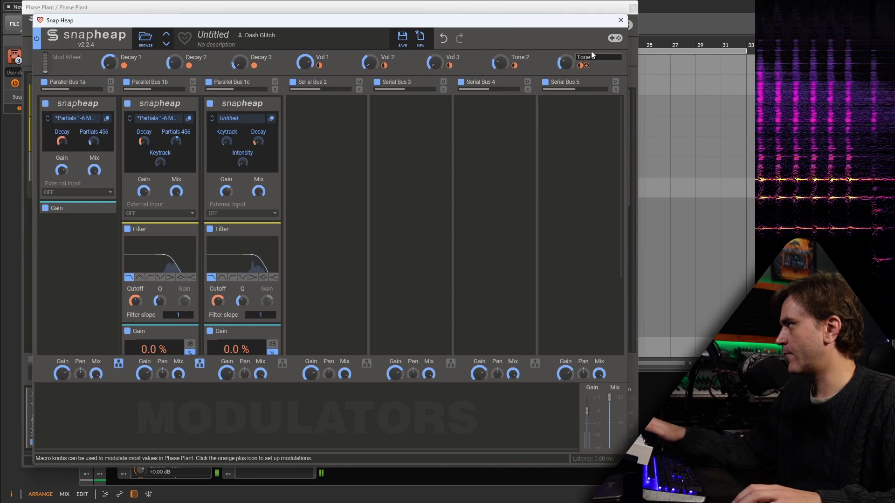
left_click(620, 20)
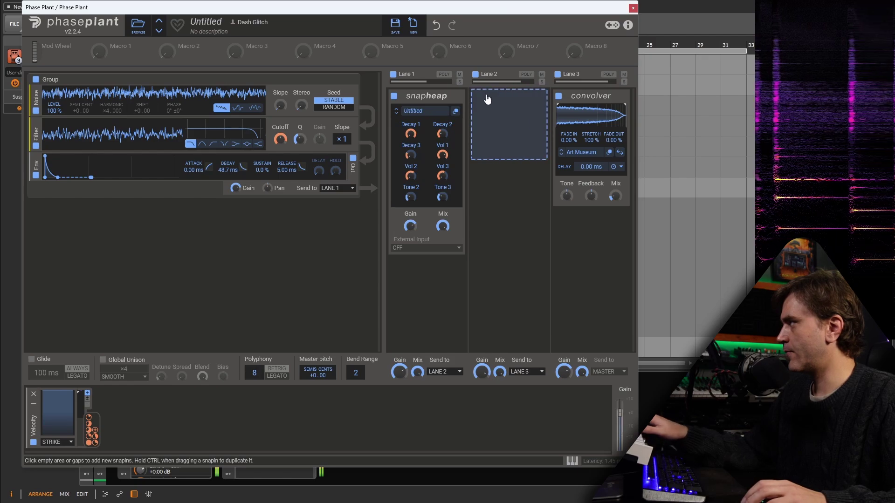
- Add a Delay ahead of the Snap Heap on Lane 1
left_click(432, 93)
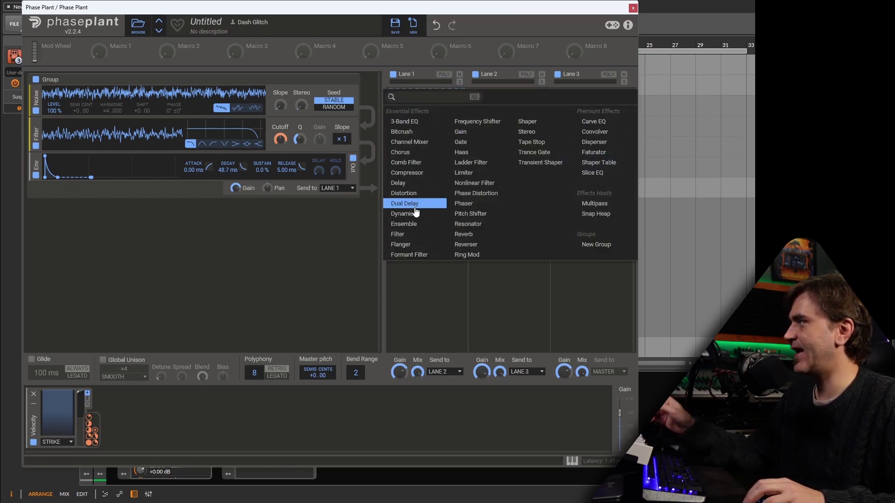
left_click(404, 182)
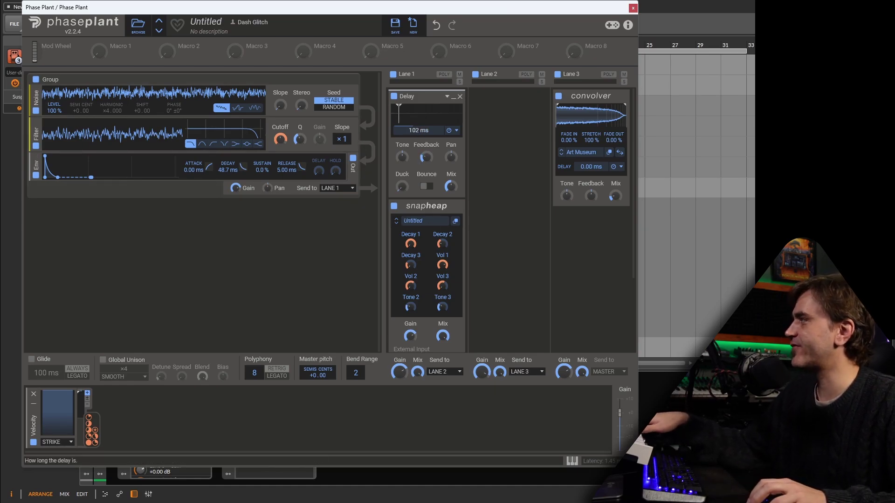
- Shorten the Lane 1 Delay time to 88.4 ms and raise its feedback
left_click_drag(418, 130, 418, 122)
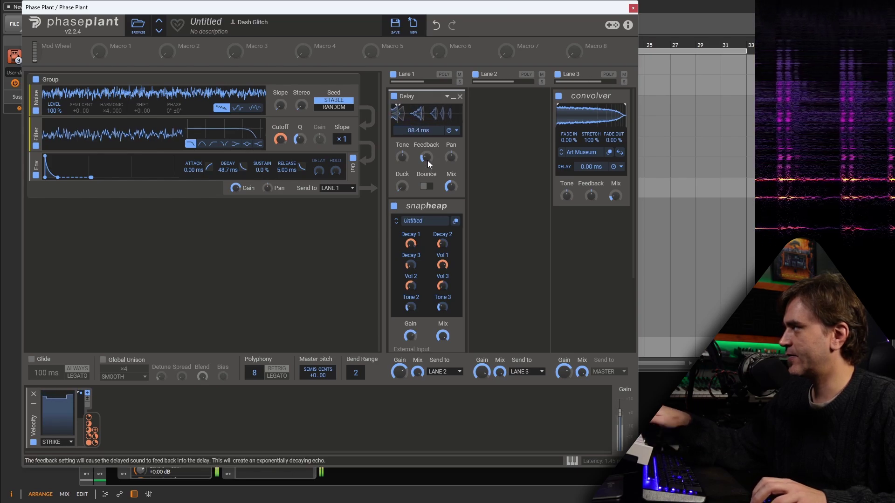
left_click_drag(426, 157, 427, 139)
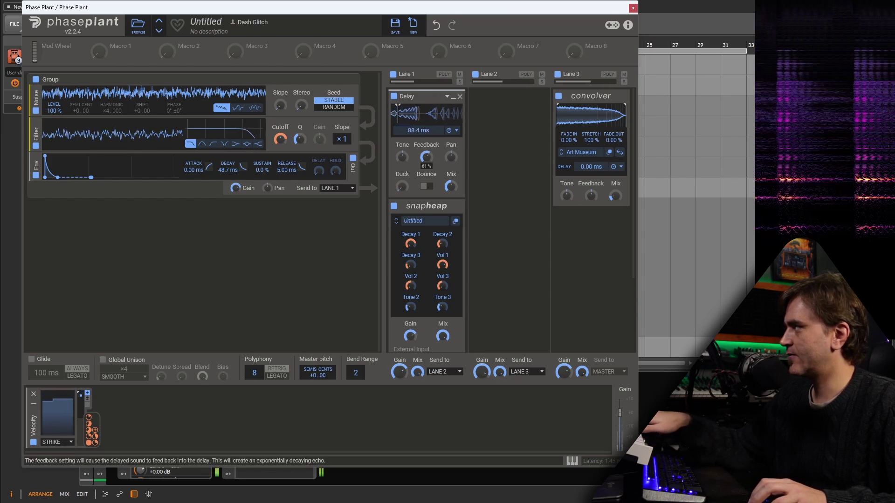
- Insert a Chorus and a Reverb between the Delay and the Snap Heap on Lane 1
left_click(450, 198)
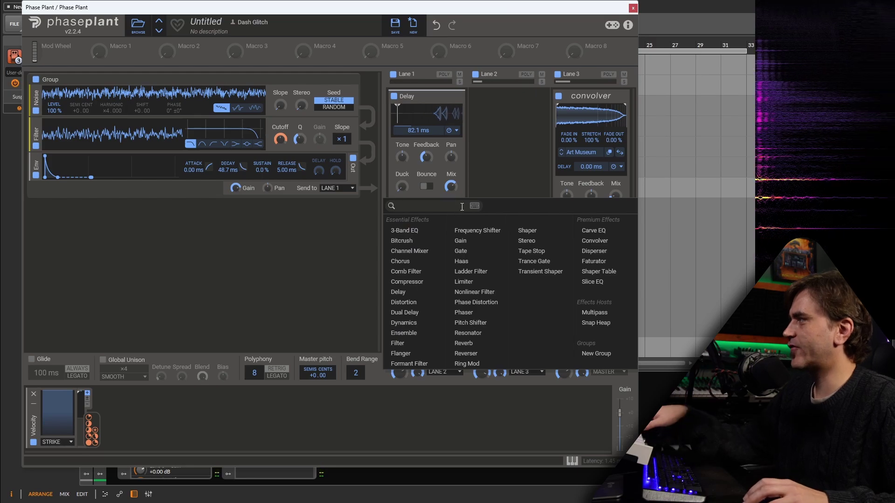
left_click(412, 261)
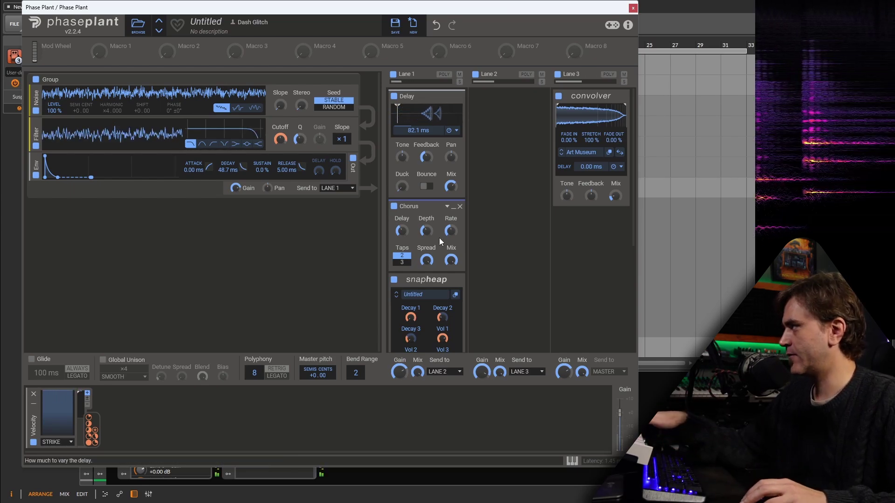
left_click(454, 207)
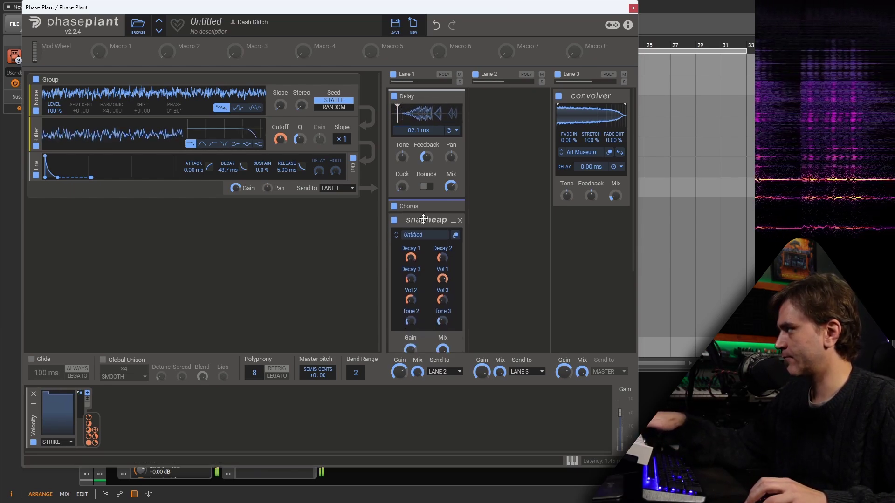
left_click(431, 214)
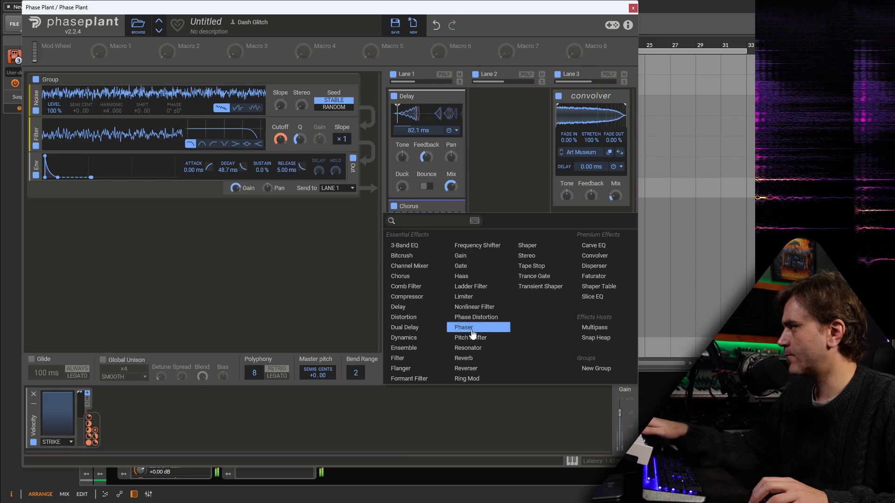
left_click(465, 358)
left_click_drag(451, 246, 429, 287)
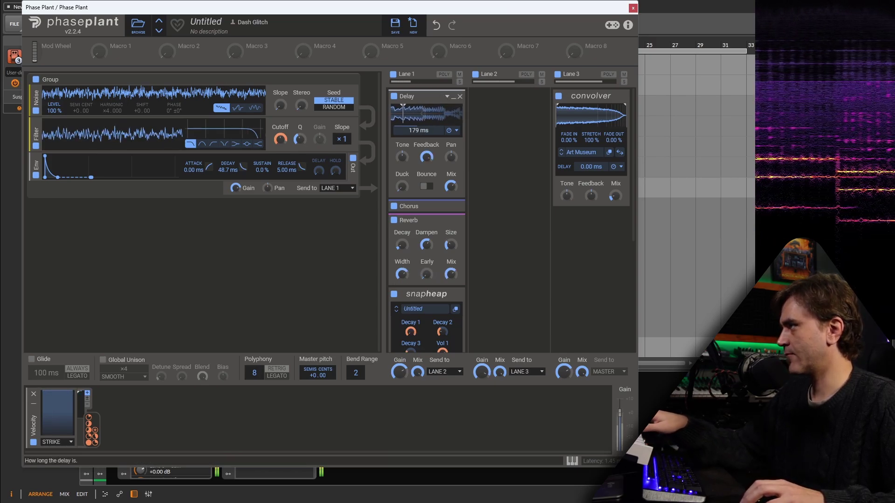
- Try longer Delay times up to 395 ms, remove the Reverb and Chorus, and set the Delay to 334 ms
left_click_drag(418, 130, 418, 119)
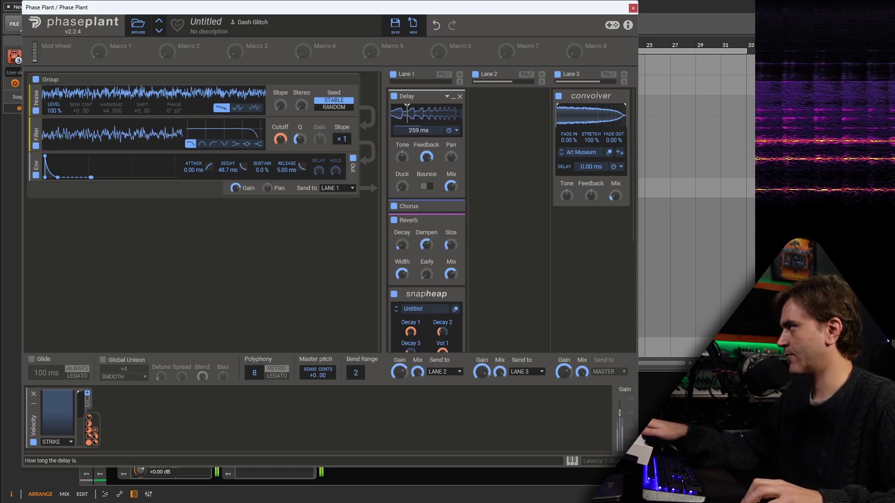
left_click_drag(418, 130, 418, 141)
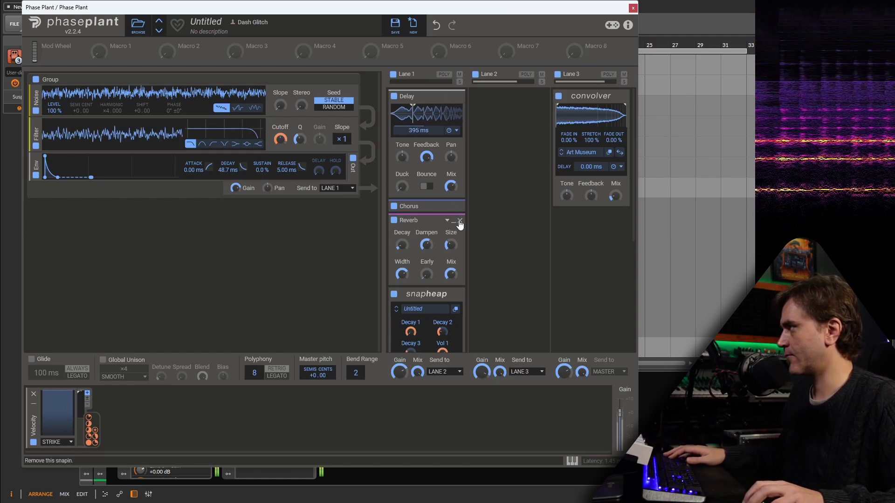
left_click(460, 220)
left_click(460, 206)
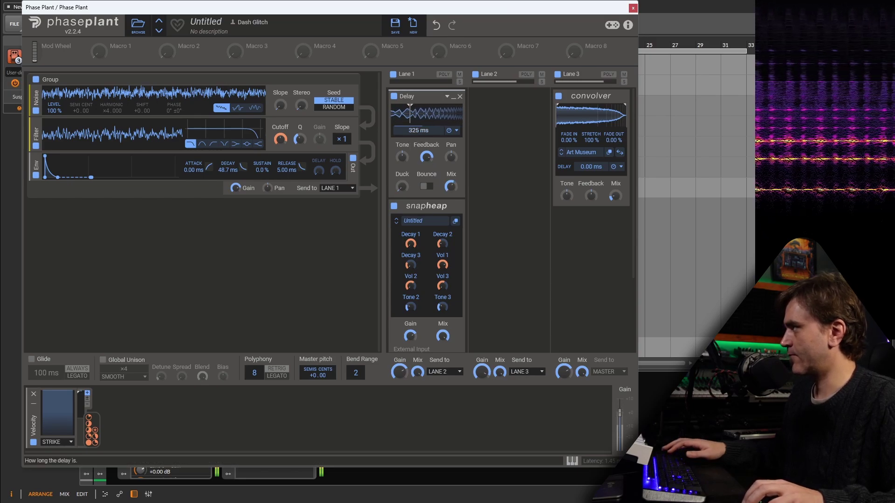
left_click_drag(418, 130, 418, 122)
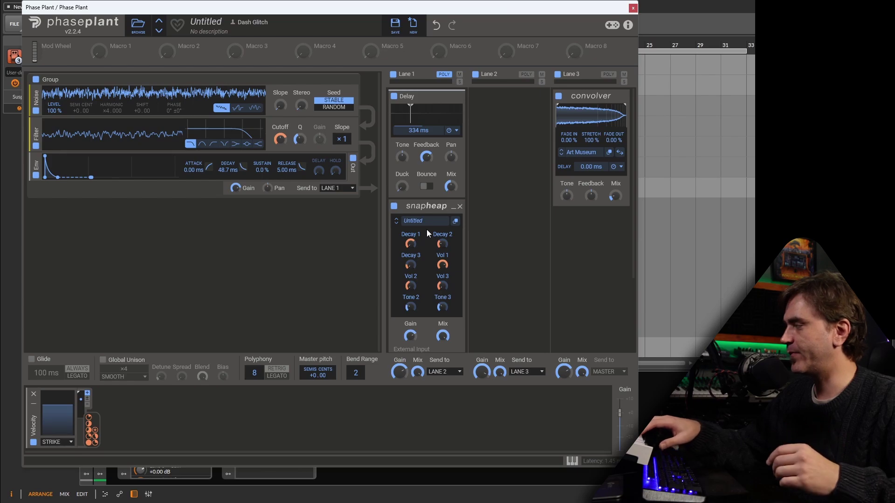
- Lower the Delay's feedback and audition short and long delay times up to about 1.03 s, ending on 71.4 ms
key("space")
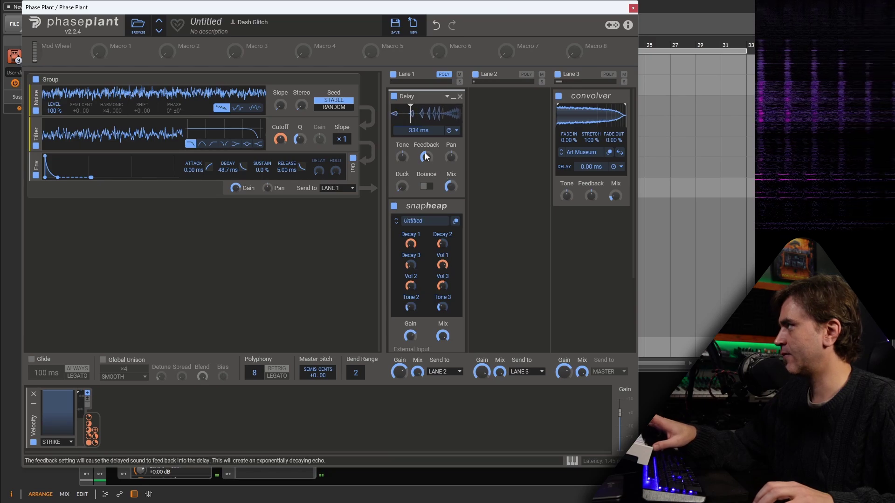
scroll(418, 130, "down", 1)
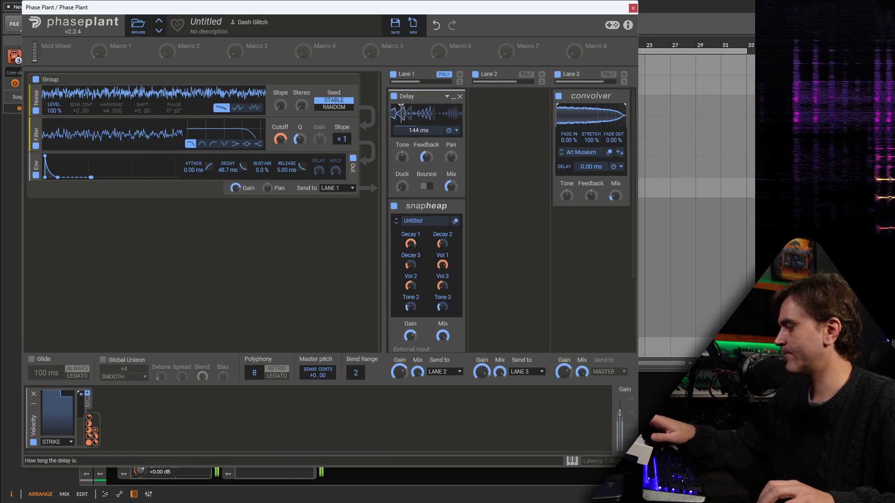
scroll(418, 130, "up", 10)
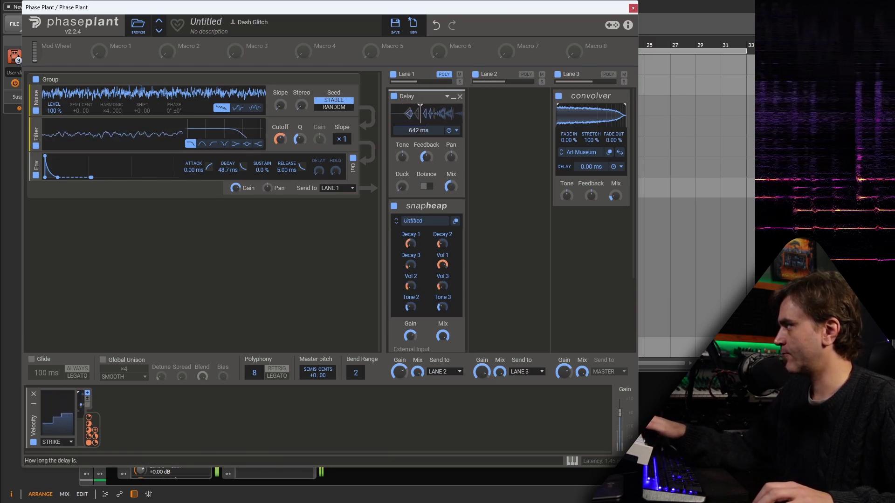
scroll(418, 130, "down", 5)
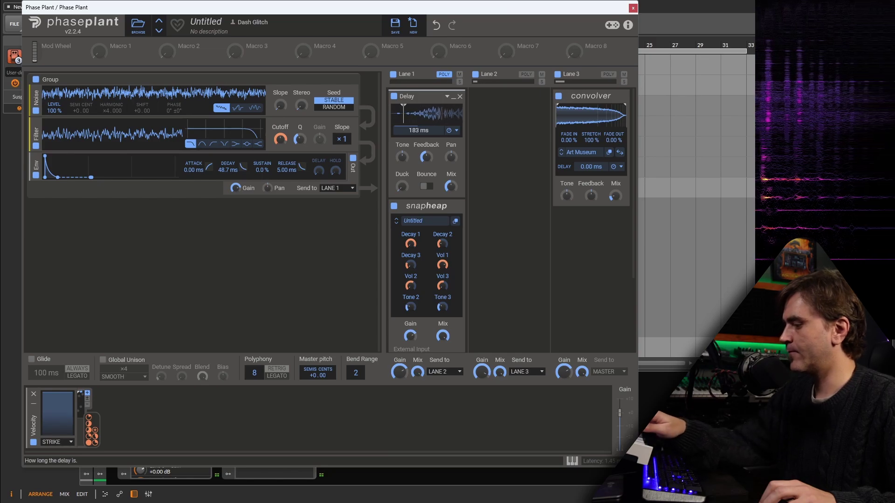
scroll(418, 130, "down", 5)
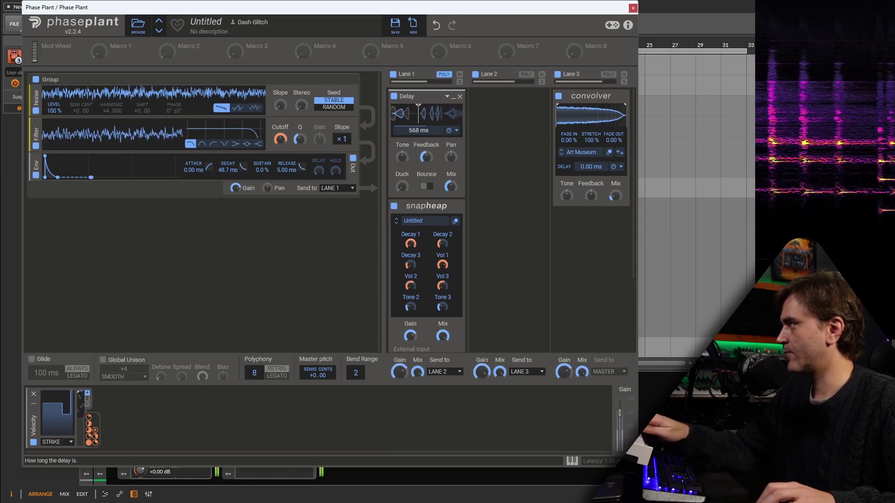
scroll(418, 130, "up", 20)
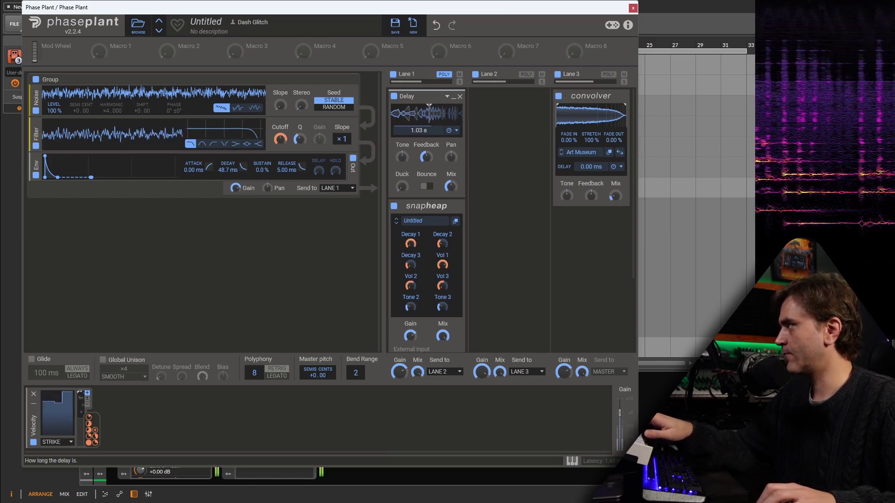
scroll(418, 130, "down", 20)
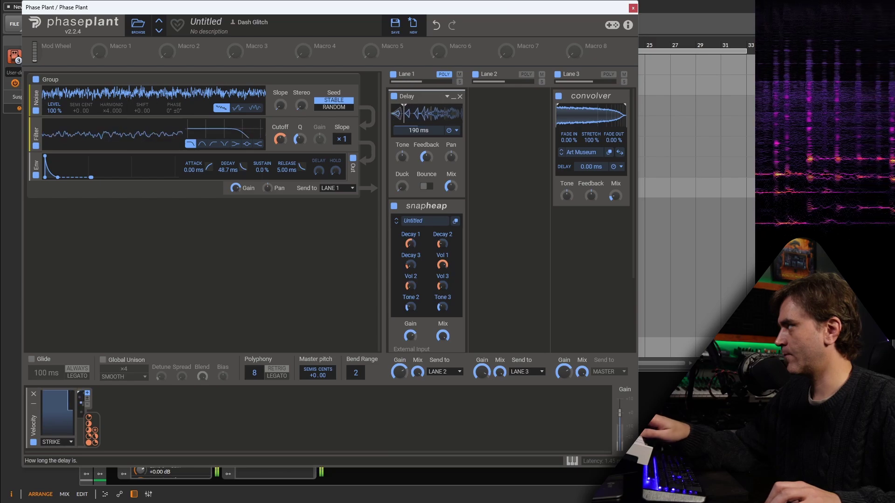
scroll(418, 130, "down", 6)
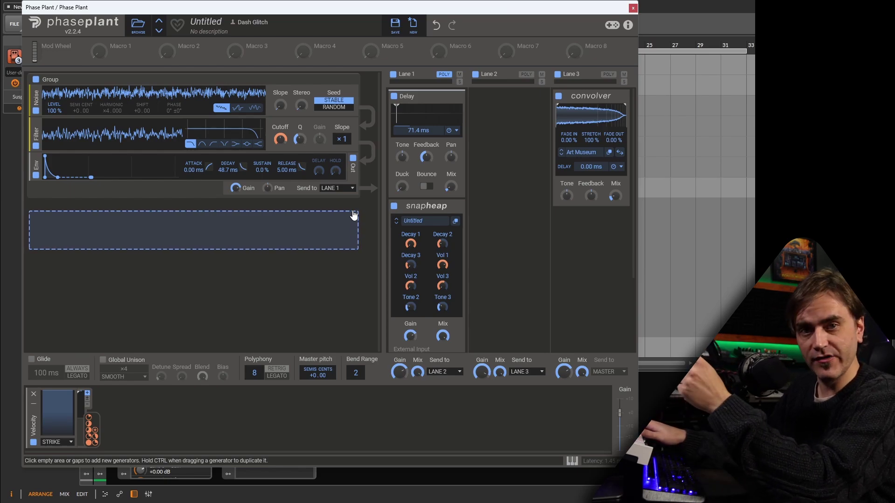
- Lengthen the Lane 1 Delay time to 125 ms and set the noise envelope's attack to 53.6 ms
key("space")
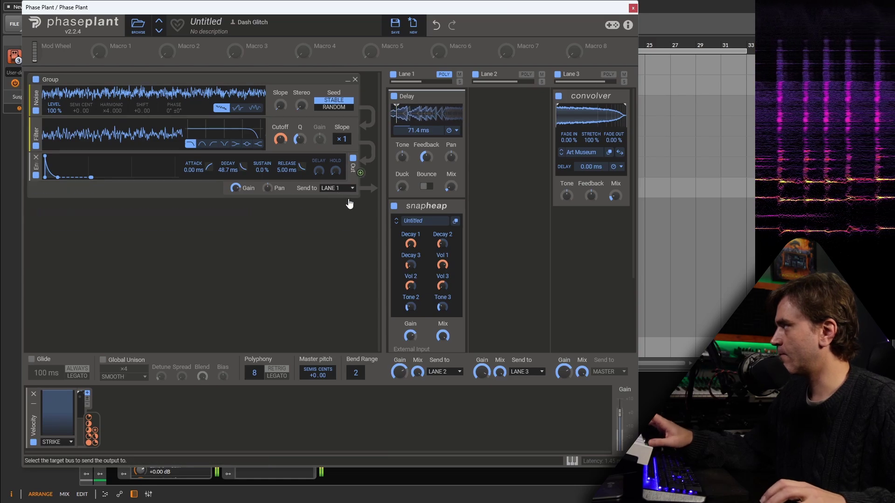
mouse_move(450, 187)
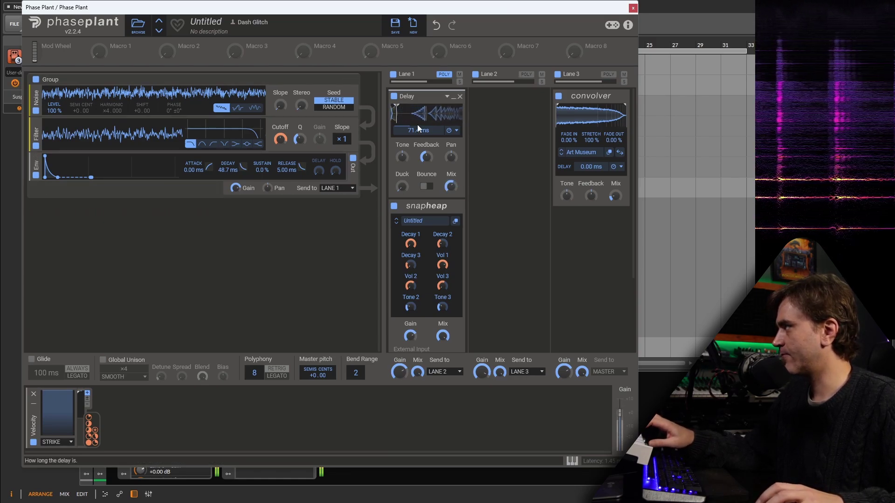
mouse_move(418, 130)
left_mouse_down()
mouse_move(418, 114)
mouse_move(412, 140)
left_mouse_up()
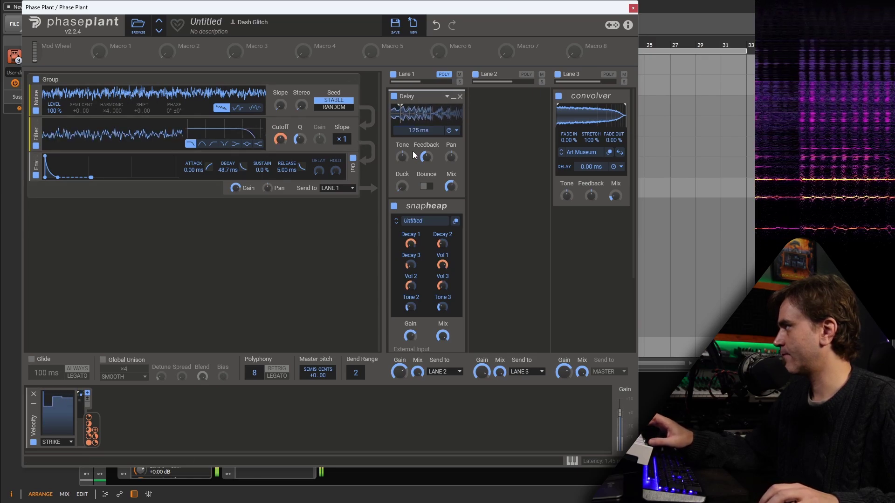
left_click_drag(184, 169, 184, 161)
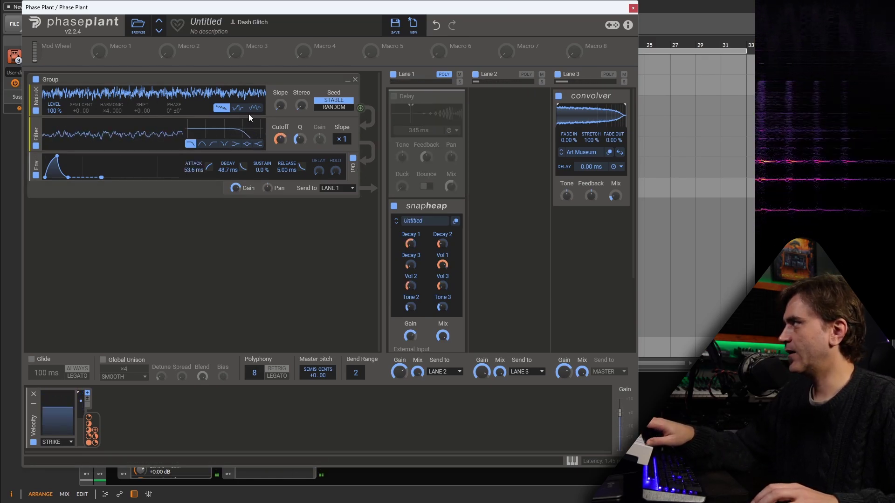
- Insert a Pitch Shifter ahead of the Delay on Lane 1, set to -24.00 semitones with a longer grain size
left_click(426, 88)
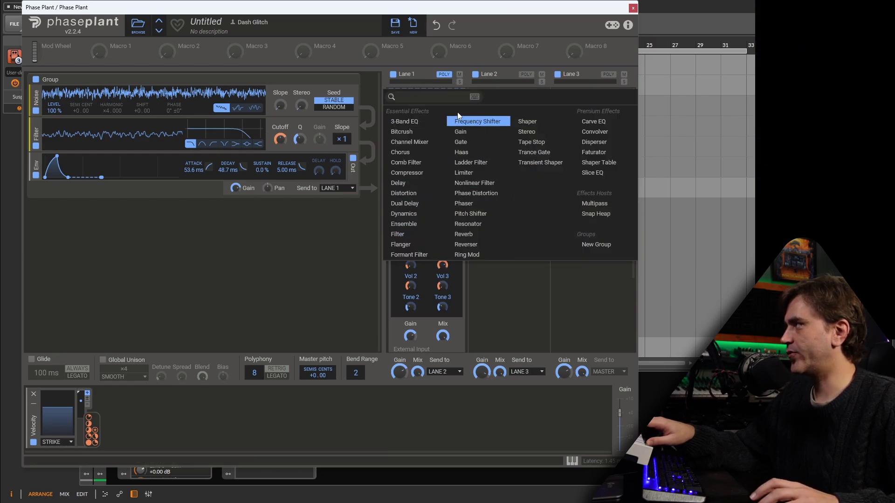
left_click(479, 215)
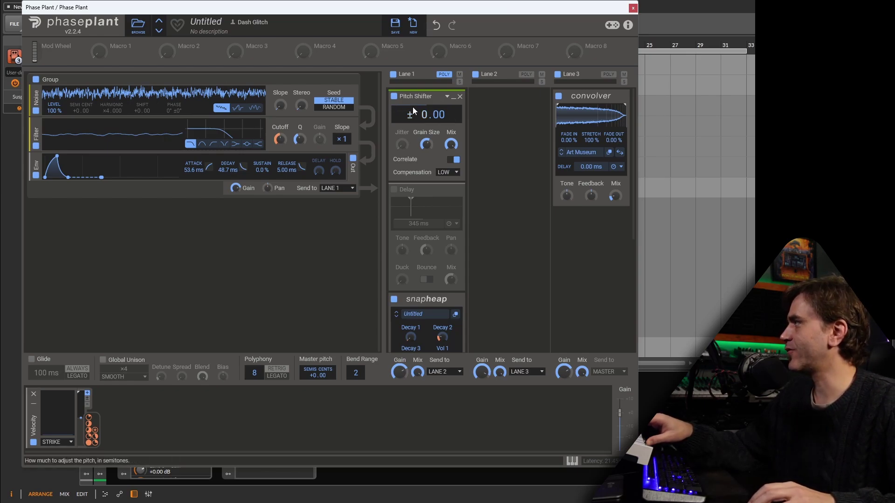
mouse_move(425, 146)
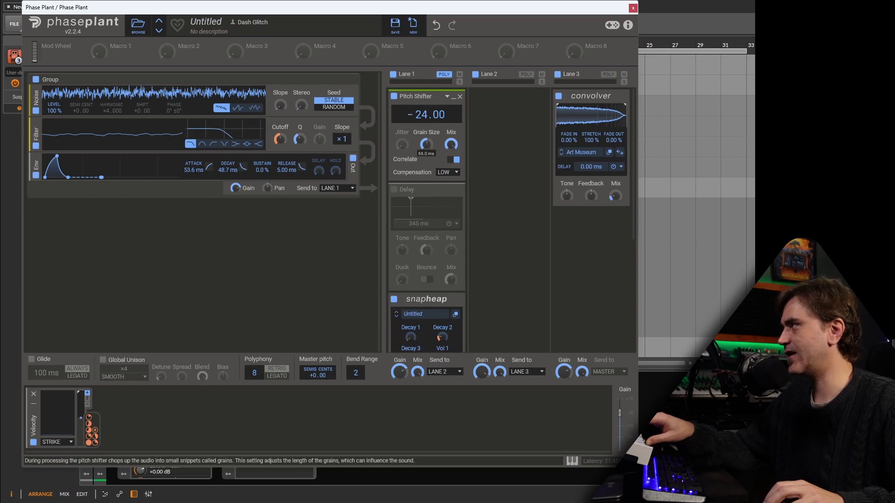
left_click_drag(425, 141, 425, 127)
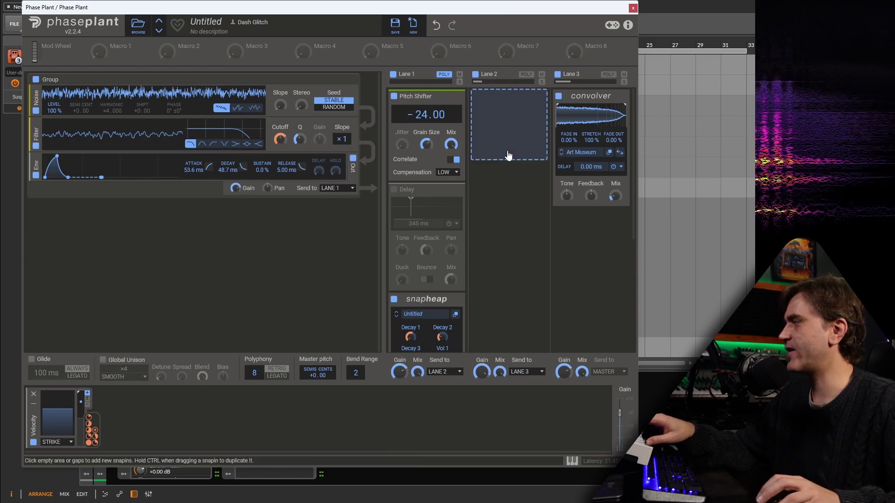
- Switch off the Pitch Shifter's compensation and correlation, and fine-tune its grain size
left_click(454, 171)
left_click(443, 157)
left_click_drag(426, 145, 426, 148)
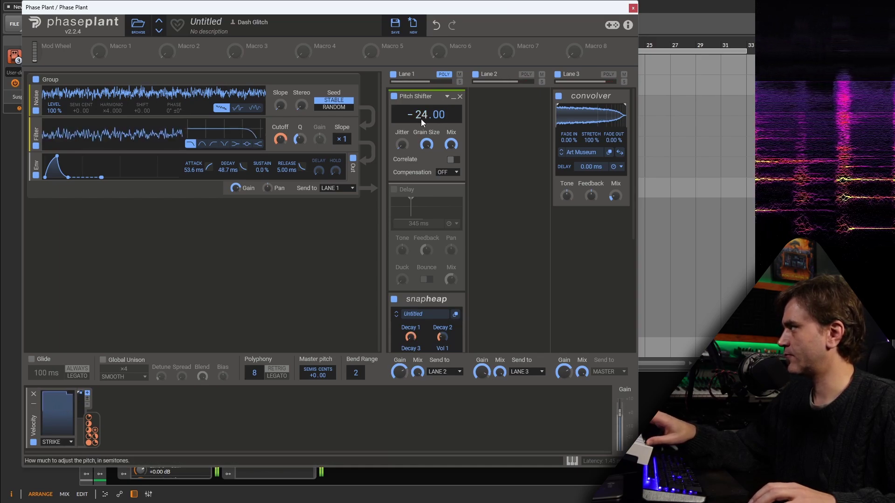
- Duplicate the Pitch Shifter ahead of the Delay with the copy at -7.00 semitones, and set the envelope attack to 92.3 ms
left_click_drag(418, 97, 425, 194)
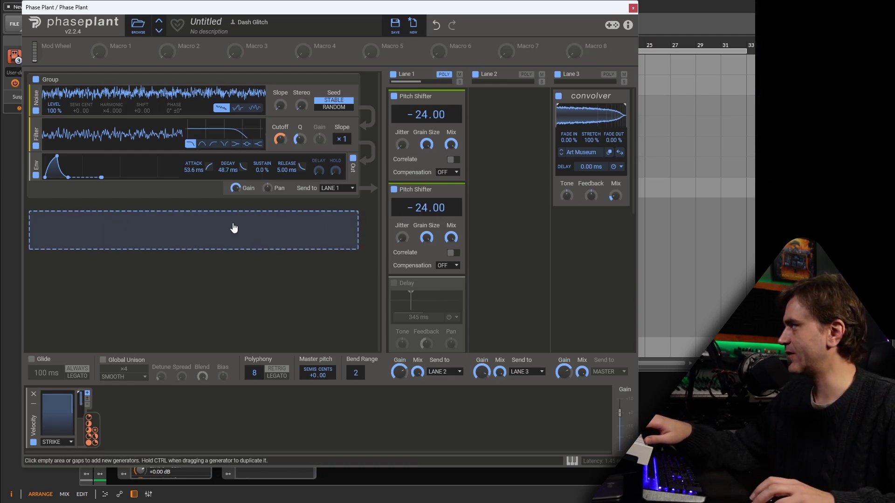
left_click_drag(189, 170, 189, 169)
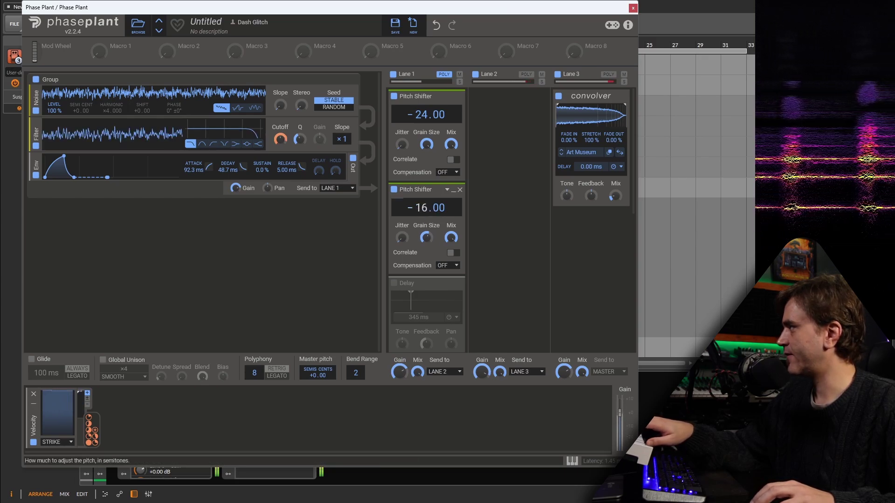
left_click_drag(422, 207, 423, 196)
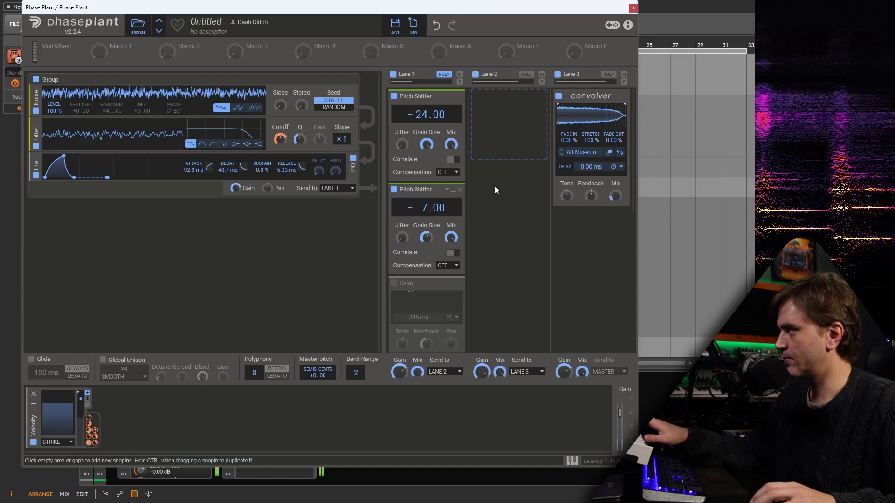
- Raise the Convolver's mix on Lane 3 and set the first Pitch Shifter to -15.00 semitones
left_click_drag(615, 196, 614, 186)
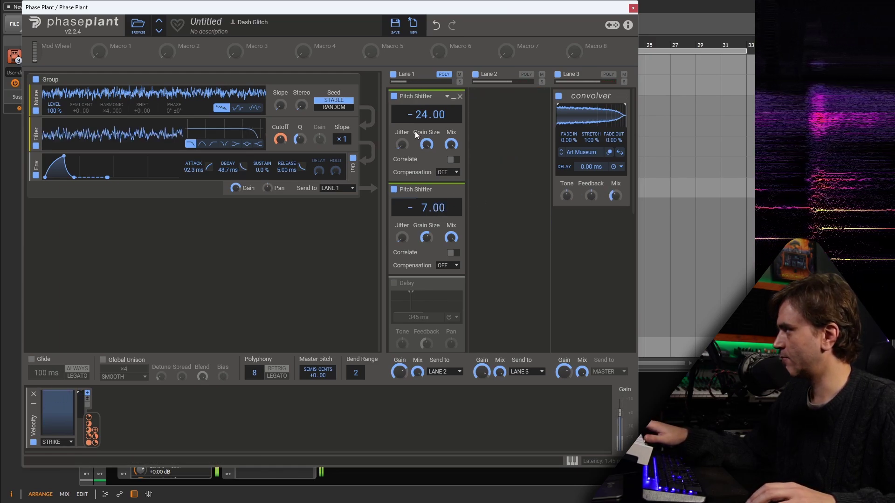
left_click_drag(421, 115, 422, 107)
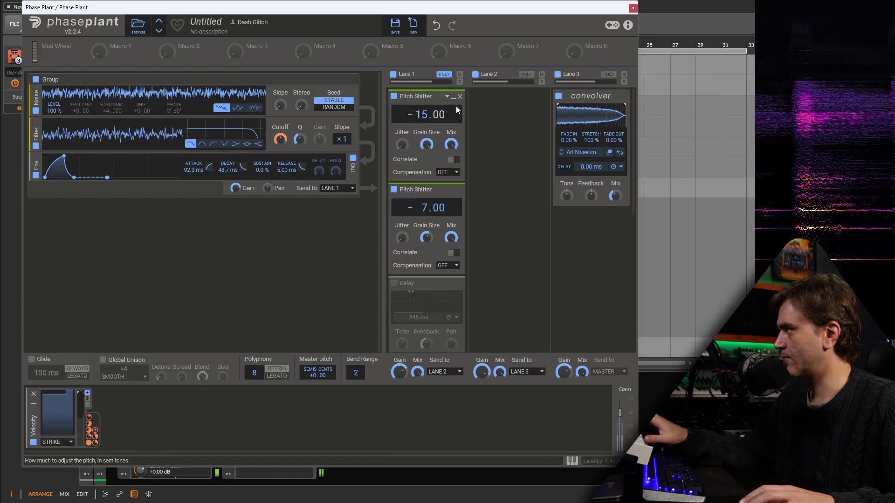
- Collapse both Pitch Shifters on Lane 1 and re-enable the bypassed Delay
left_click(454, 98)
left_click(454, 112)
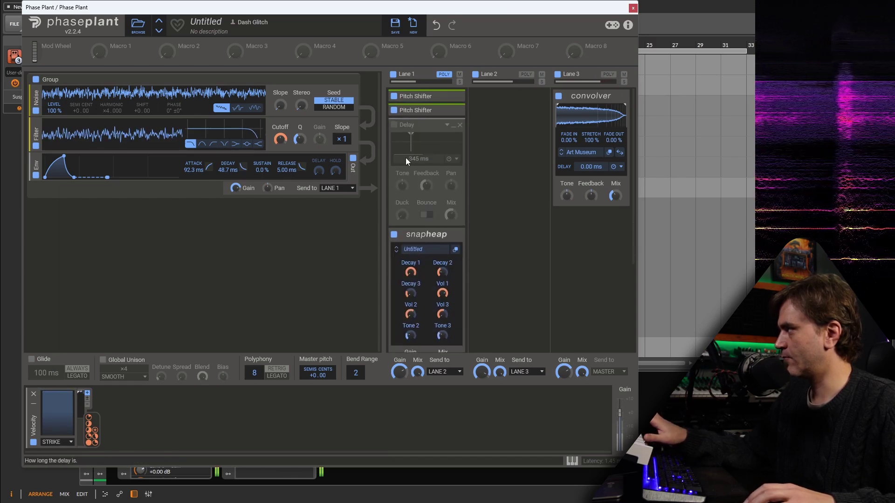
left_click(394, 125)
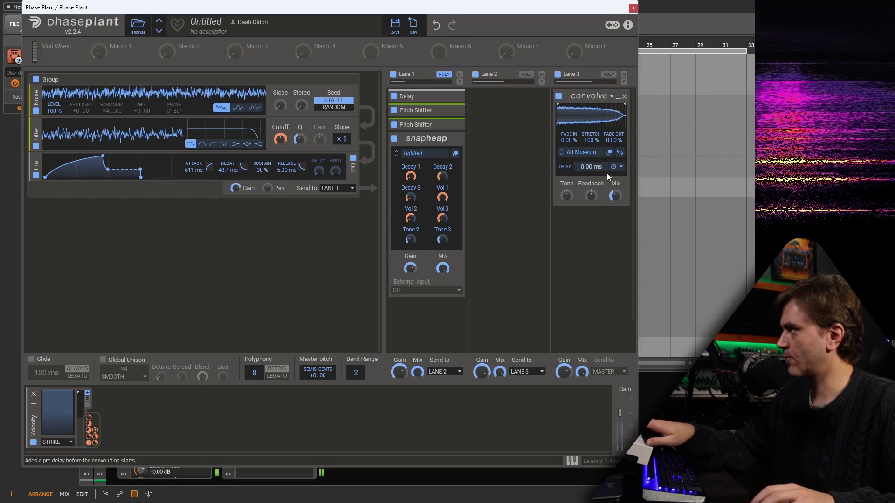
- Adjust the output gain of Lane 1
left_click(400, 371)
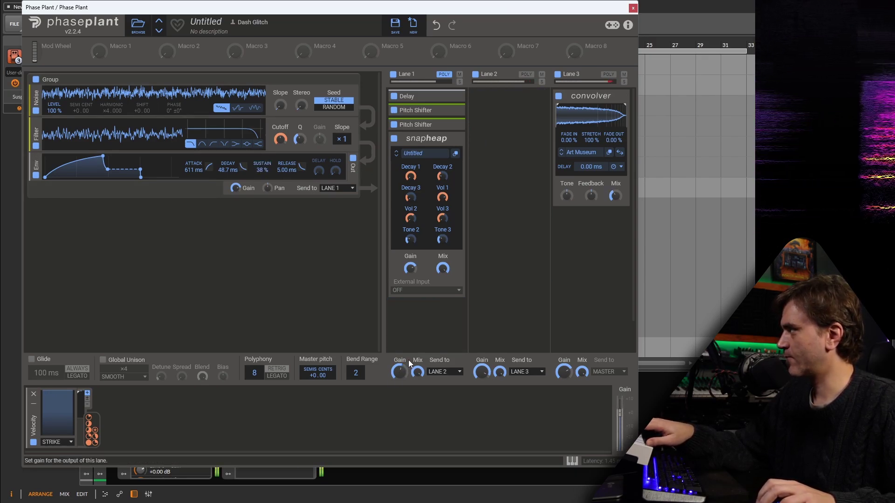
left_click_drag(410, 363, 409, 373)
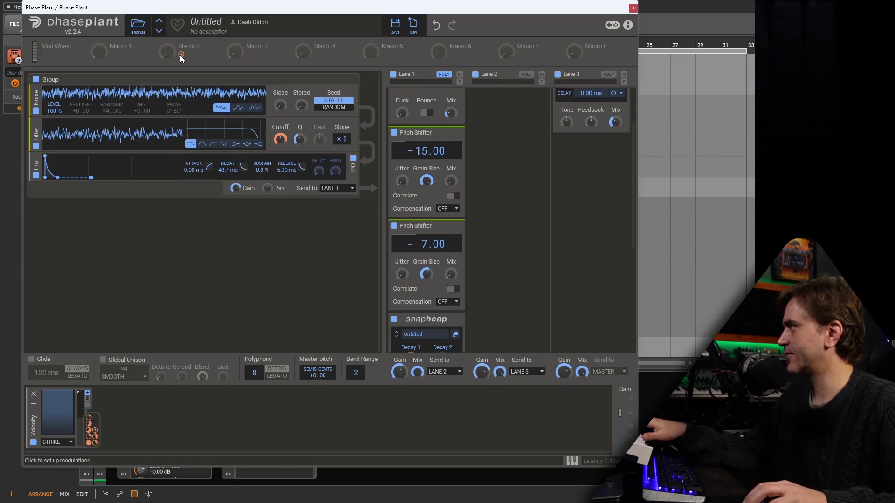
- Modulate the envelope's attack and sustain and both Pitch Shifters' mixes with Macro 2, using a reduced depth on the -15.00 shifter
left_click_drag(181, 55, 191, 178)
left_click_drag(181, 55, 263, 176)
left_click_drag(181, 55, 451, 283)
left_click_drag(182, 55, 450, 190)
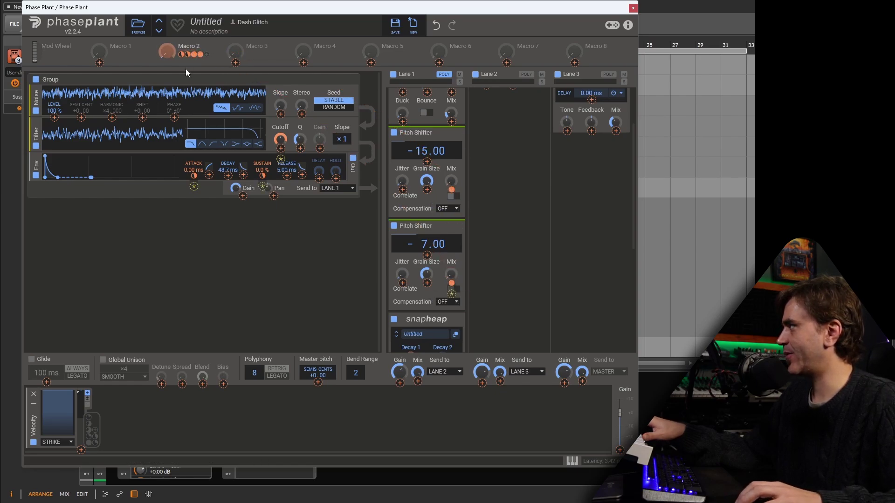
mouse_move(184, 50)
left_click_drag(166, 52, 170, 52)
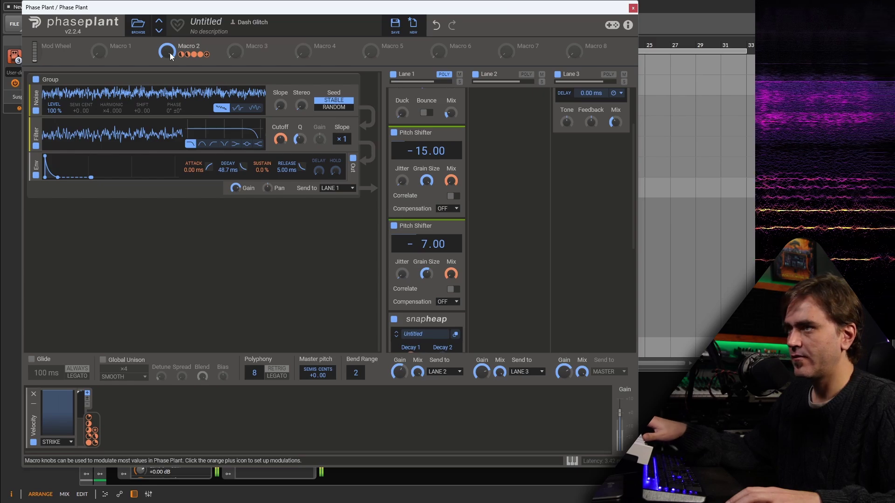
left_click_drag(181, 55, 451, 189)
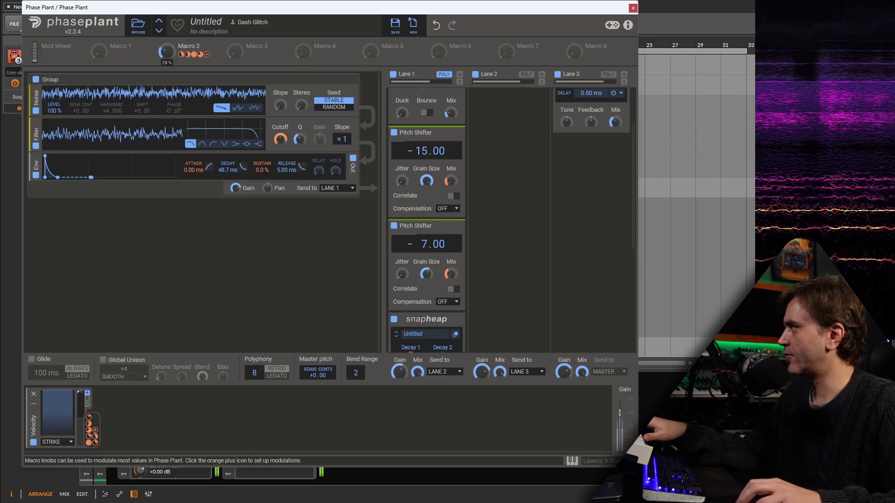
- Rename Macro 2 as Bow and turn it up to 100%
double_click(192, 46)
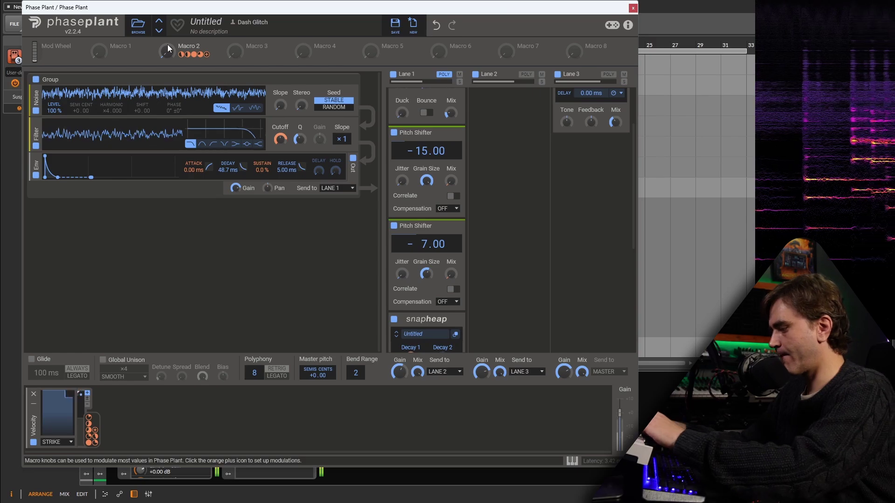
left_click_drag(167, 46, 167, 19)
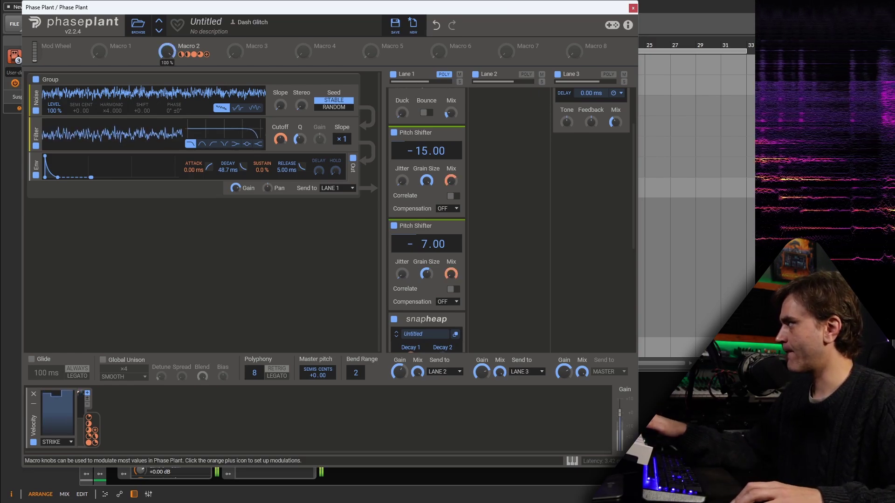
type("Bow")
key("Return")
- Modulate the Lane 1 Delay's feedback, mix and delay time with Macro 1
left_click(113, 55)
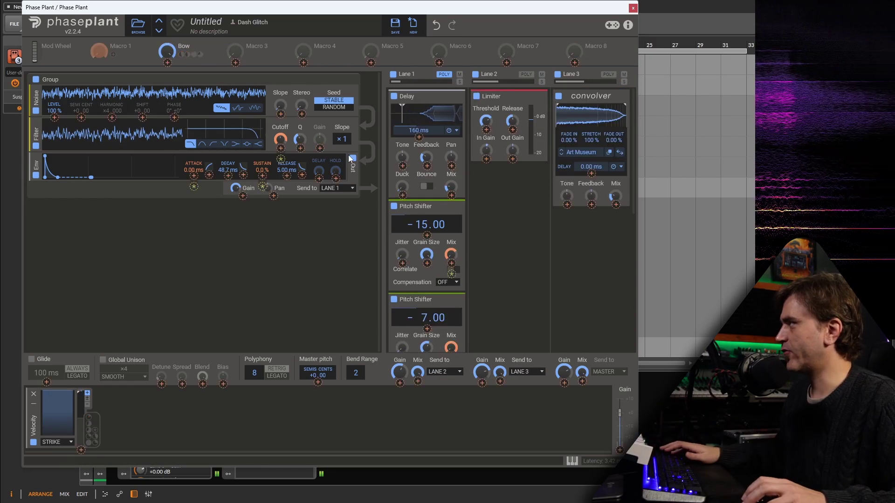
left_click(451, 195)
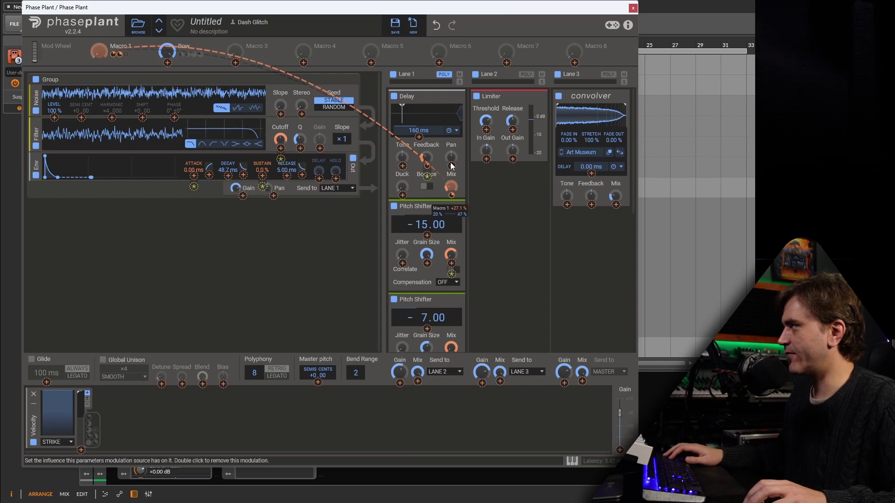
left_click_drag(451, 165, 450, 164)
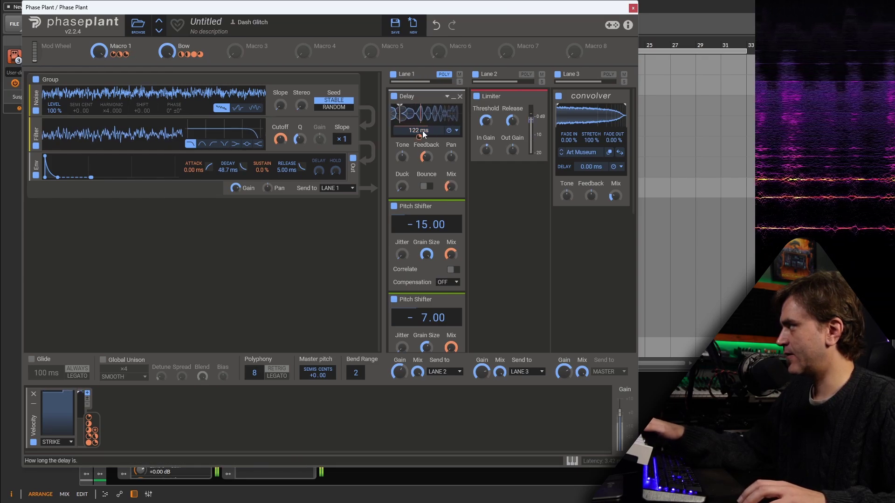
left_click_drag(419, 136, 418, 136)
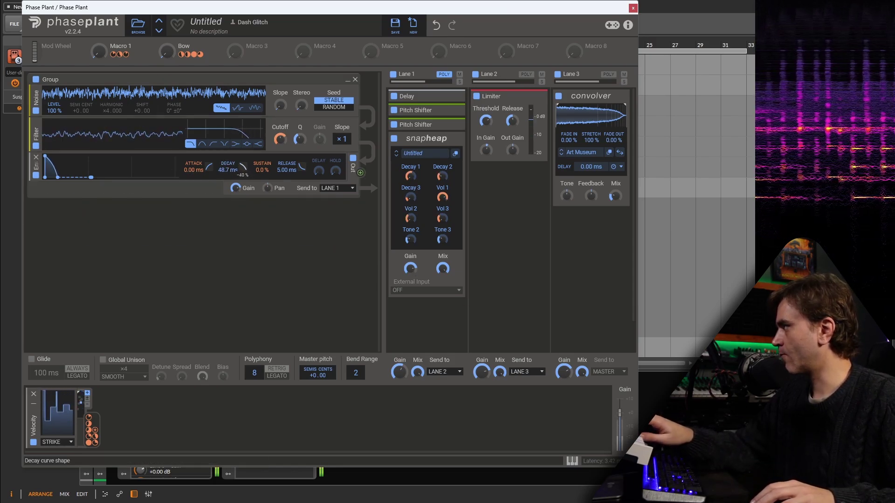
- Set the noise envelope to 2.18 ms attack and 38.3 ms decay with a short hold, and raise Macro 1
left_click_drag(91, 177, 92, 177)
left_click_drag(335, 171, 335, 156)
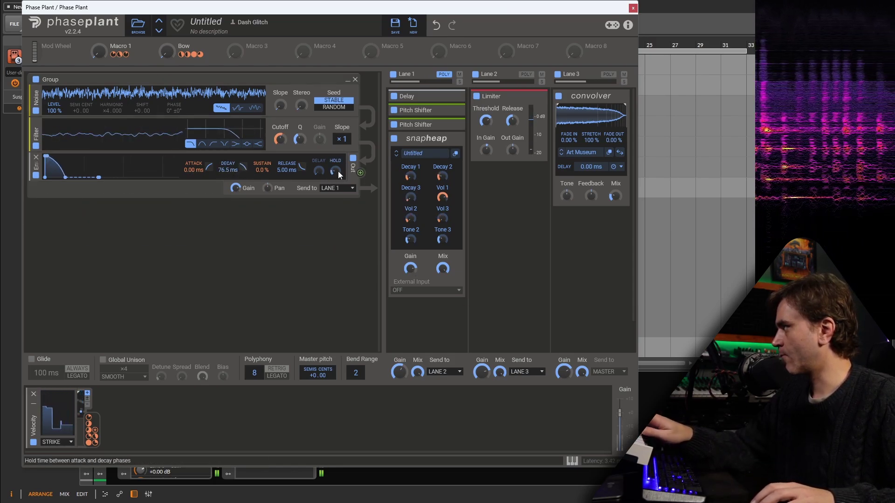
mouse_move(244, 168)
left_mouse_down()
mouse_move(244, 182)
mouse_move(228, 175)
left_mouse_up()
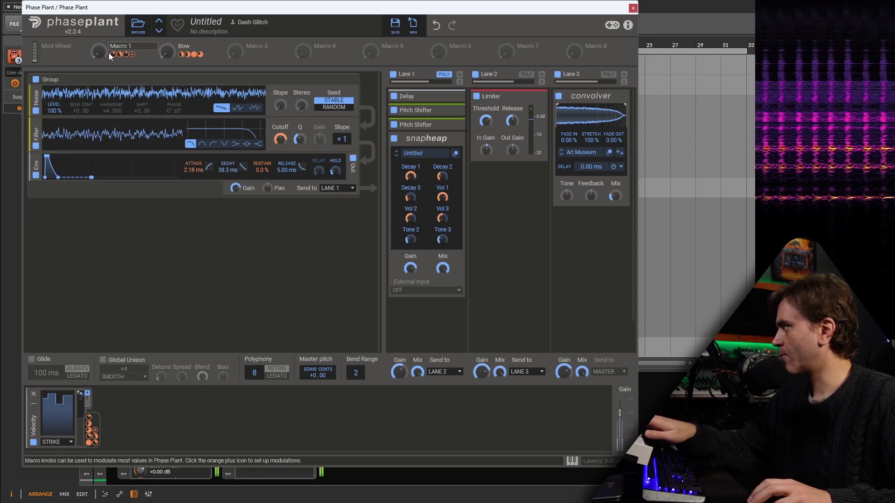
left_click_drag(99, 51, 98, 39)
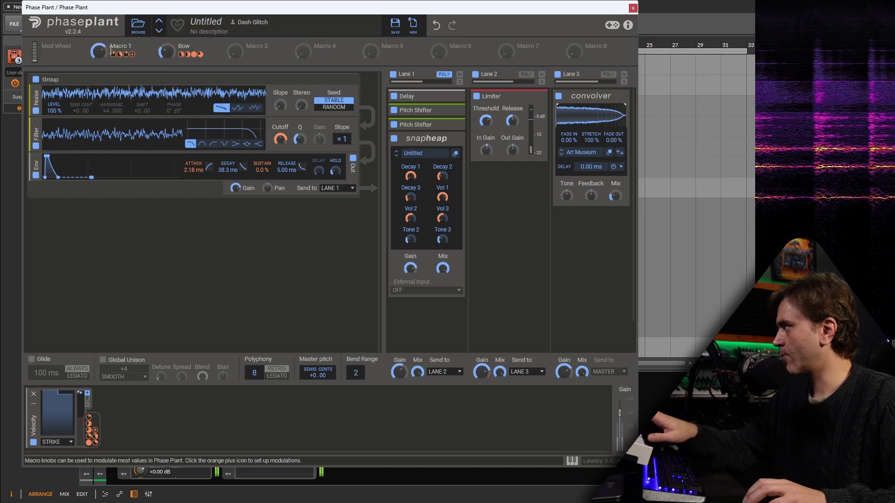
- Bypass the noise group and add a Granular generator loaded with Chunky DNB Break from the factory Beats grains
left_click(130, 252)
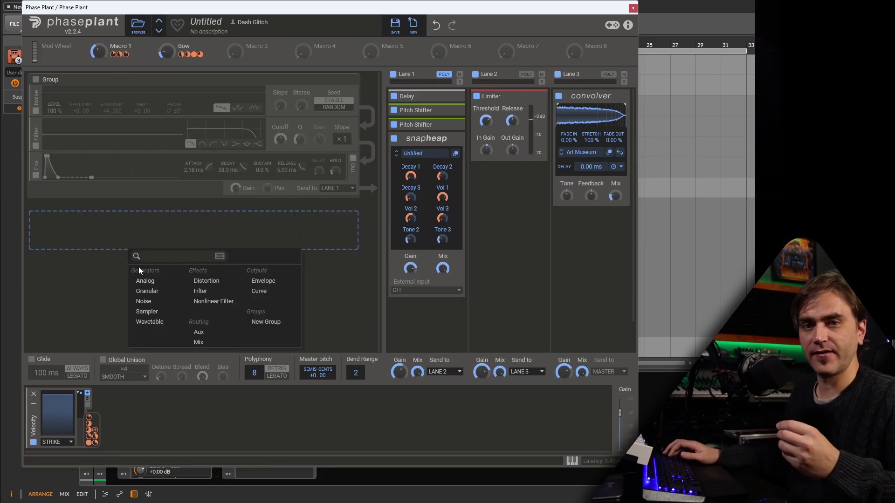
left_click(146, 291)
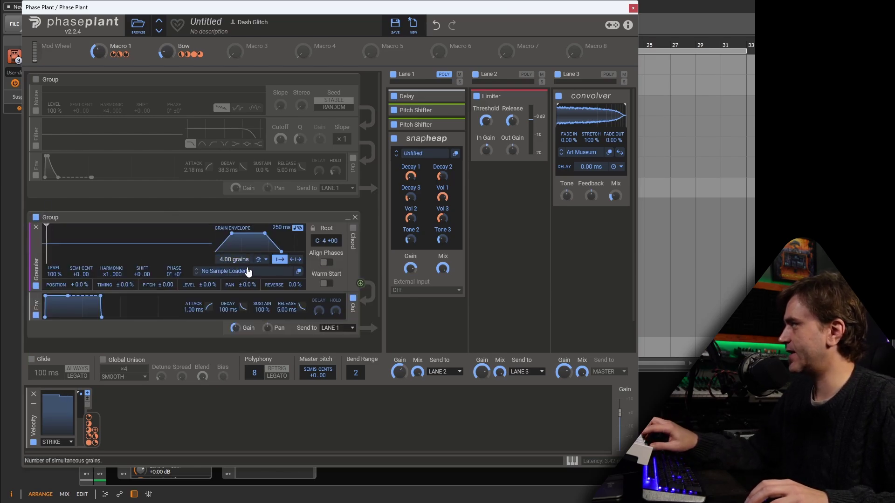
left_click(221, 275)
left_click(328, 333)
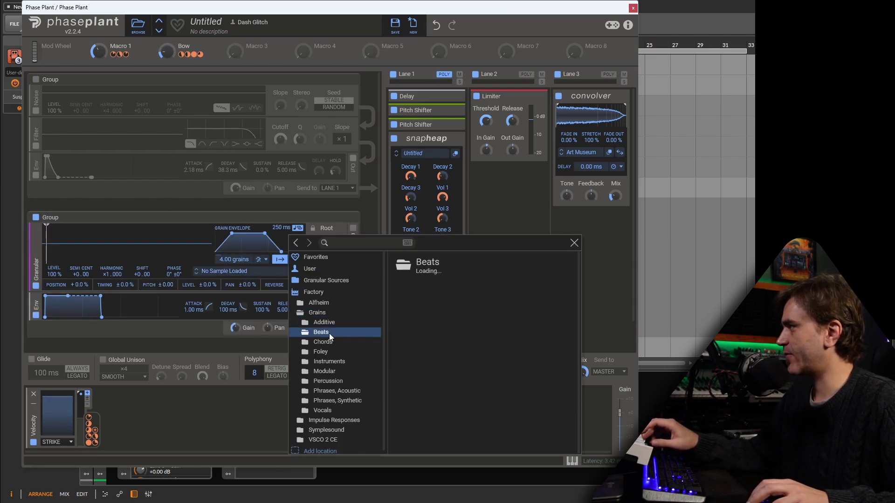
left_click(425, 287)
left_click(176, 259)
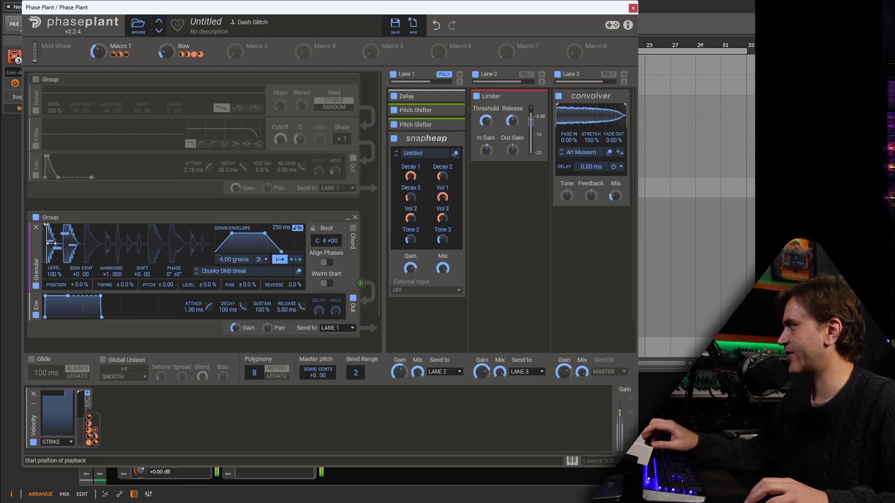
- Randomize the grains with position 100%, timing 72%, pitch 2.00, level 54%, pan 100% and reverse 66%
left_click_drag(44, 245, 88, 272)
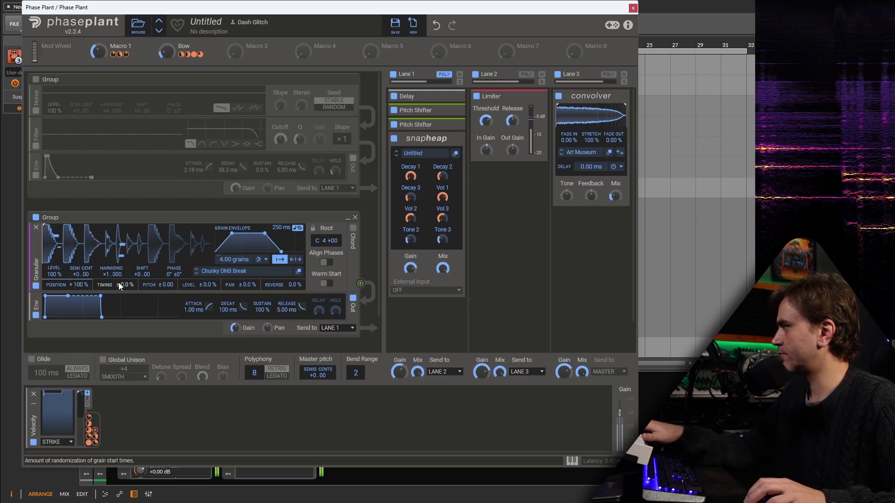
left_click_drag(125, 285, 165, 288)
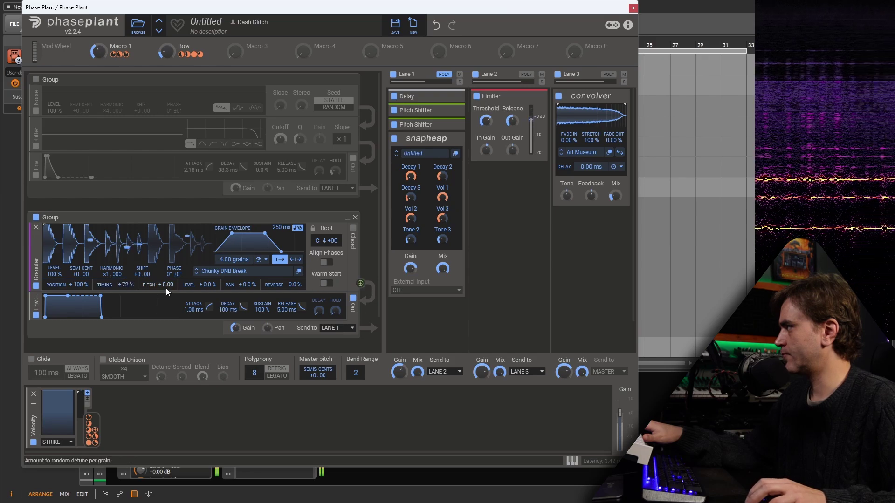
left_click_drag(248, 285, 312, 194)
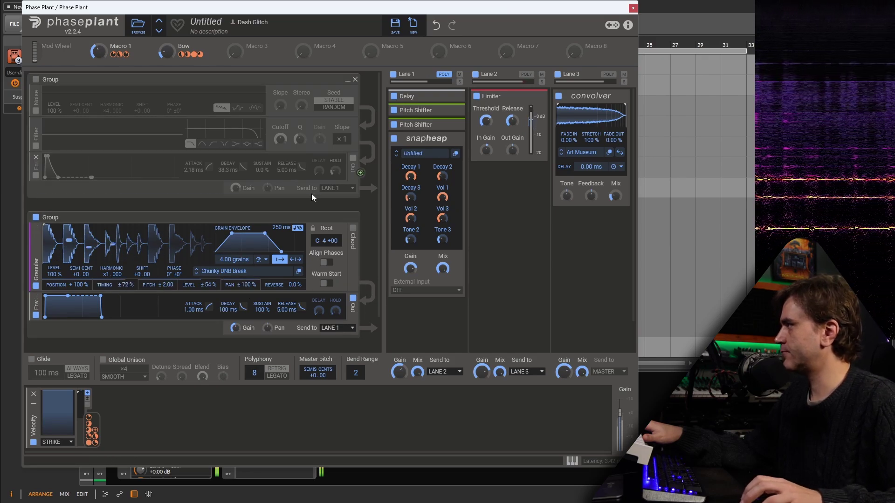
left_click_drag(295, 285, 295, 261)
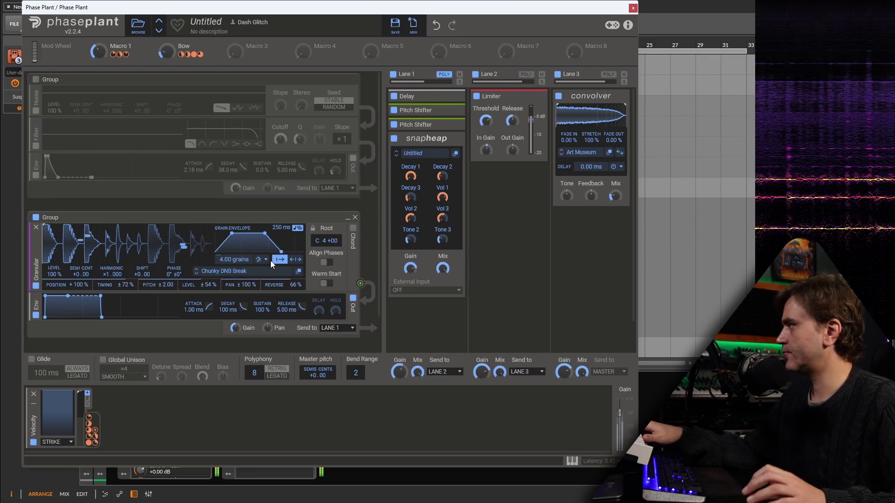
- Shape the grains with an immediate attack, long fade and 743 ms length, set harmonic to 0 and shift to +131.00, and collapse the group
left_click_drag(231, 233, 282, 213)
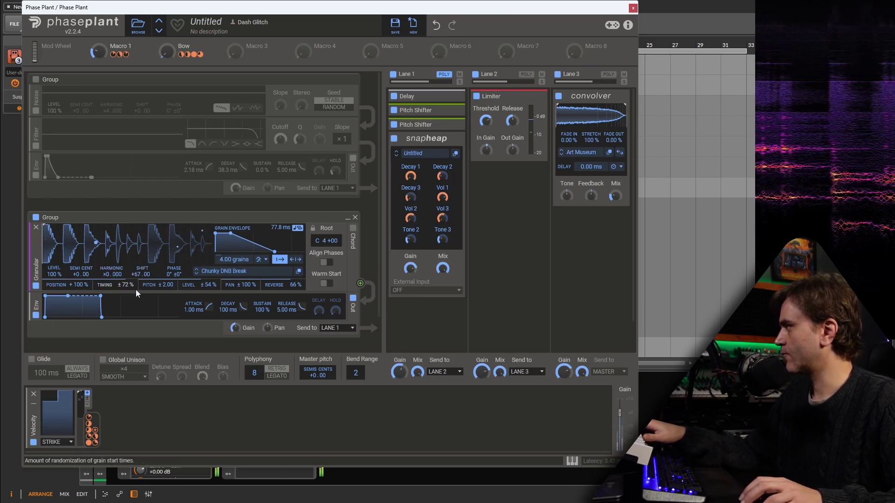
left_click_drag(132, 278, 132, 256)
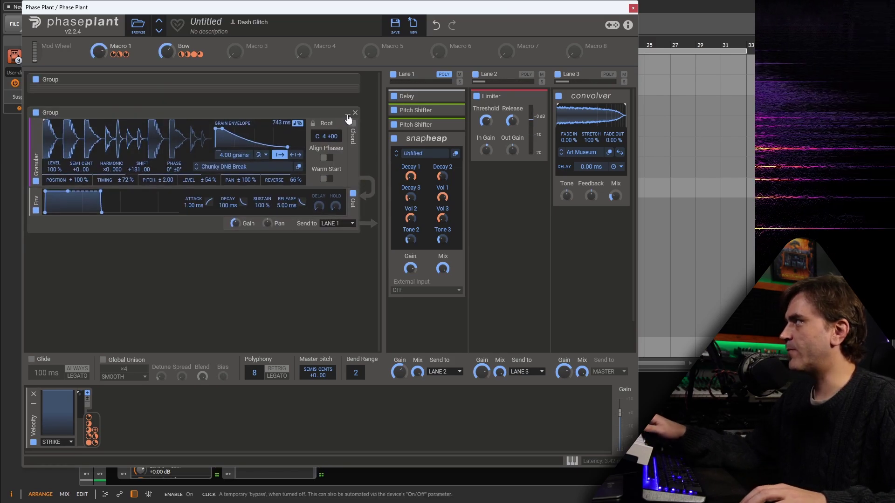
left_click(348, 115)
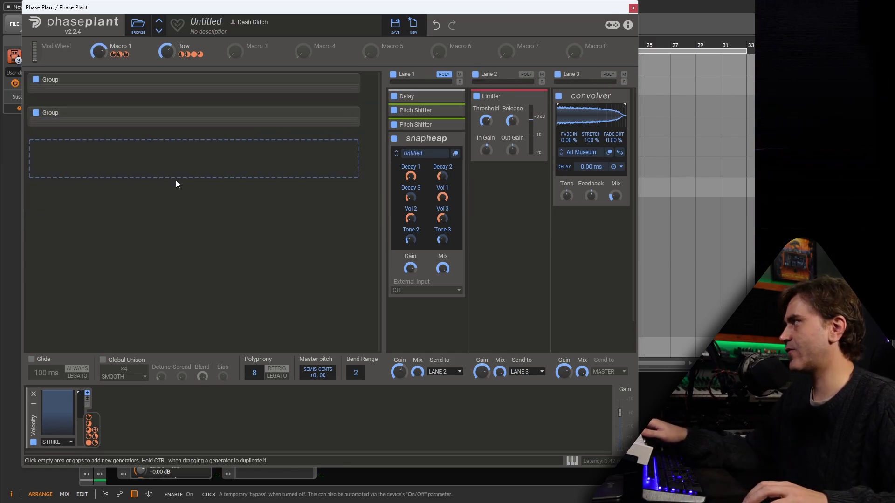
- Add an Analog generator in a new group, set it to a sine wave, and send the group to Lane 2
left_click(165, 159)
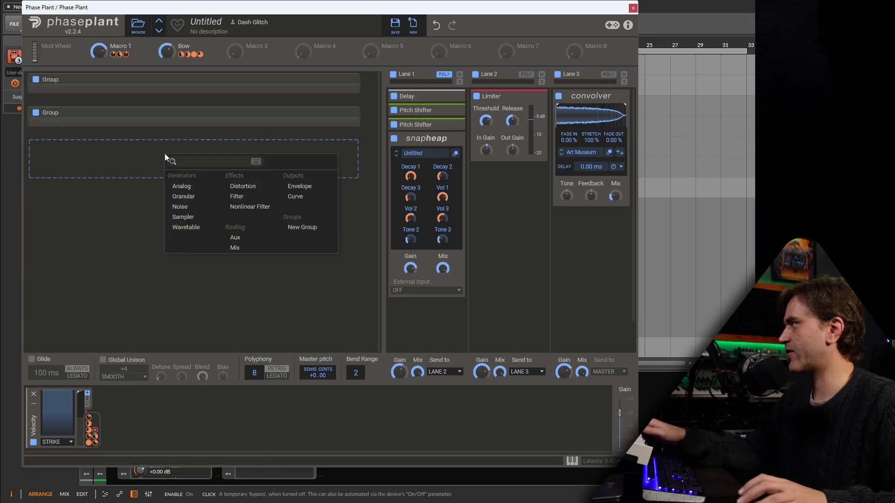
left_click(182, 186)
left_click(307, 195)
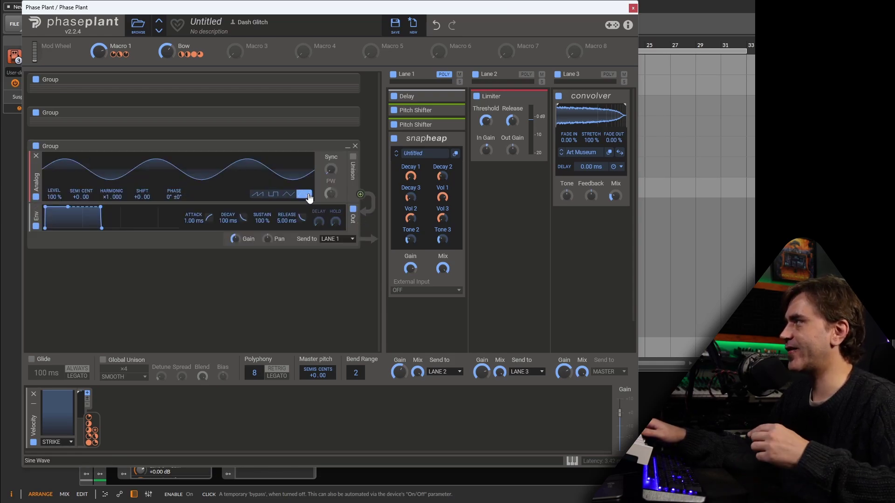
left_click(333, 240)
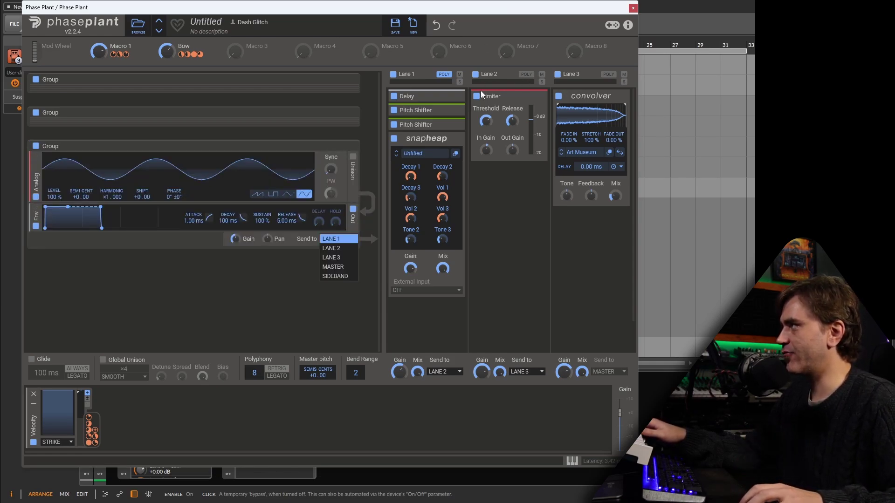
left_click(331, 248)
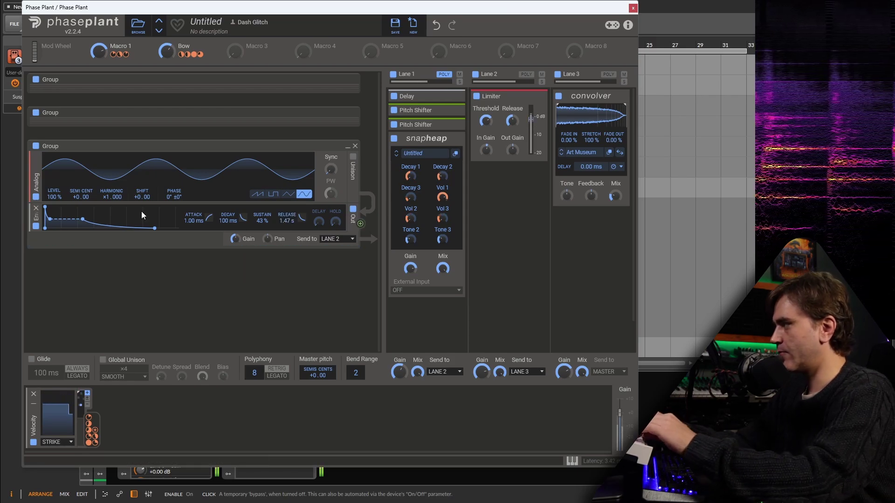
- Raise the sine group's gain, tune the oscillator to -12.00 semitones, and lower Macro 1 to 0%
left_click(235, 239)
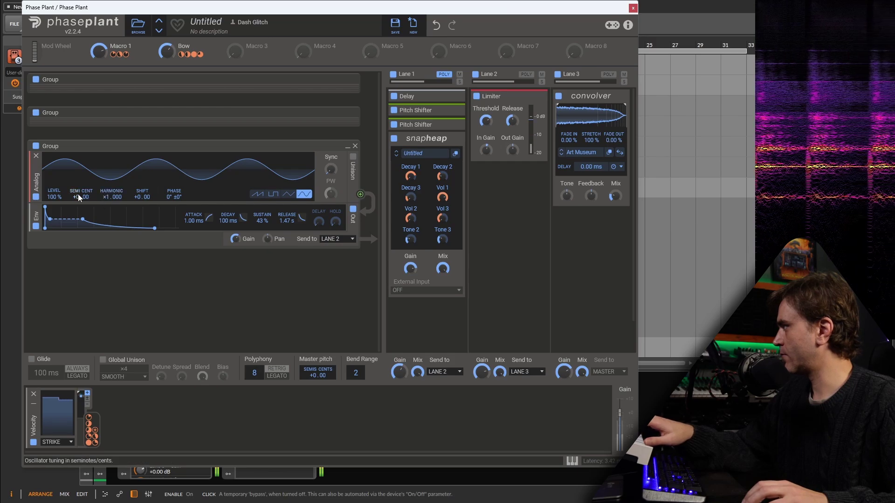
left_click_drag(78, 194, 77, 219)
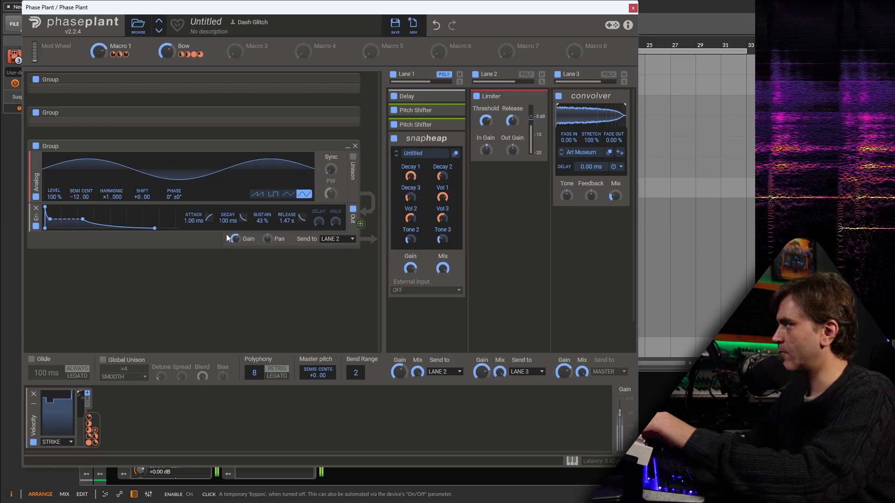
left_click_drag(96, 49, 96, 49)
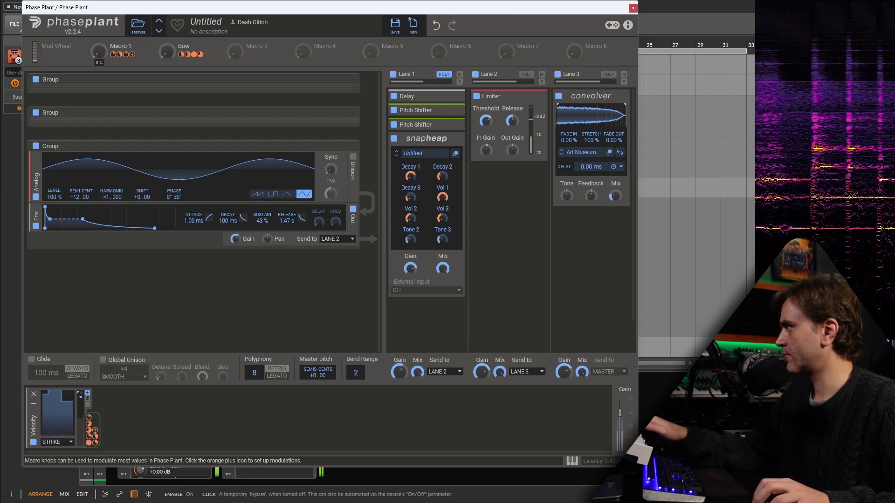
left_click_drag(96, 49, 99, 52)
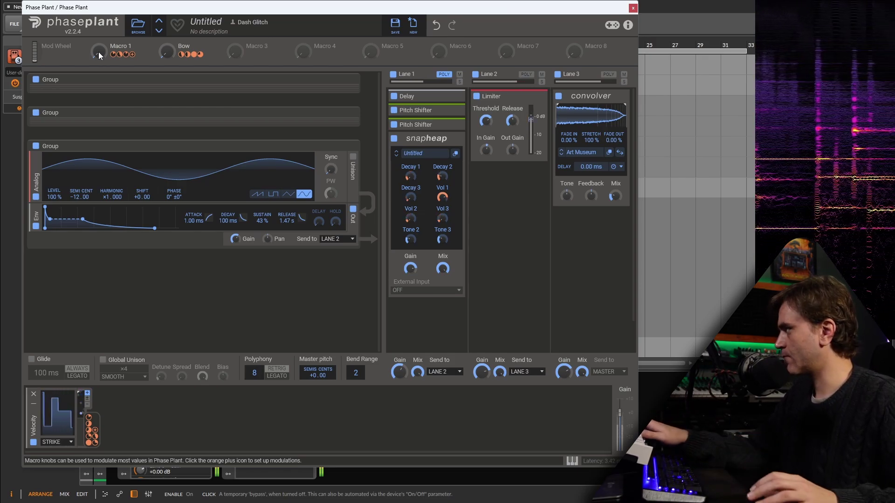
- Set the sine envelope to 176 ms decay, 29% sustain and 1.01 s release, and modulate the oscillator's reduced level with Velocity
mouse_move(262, 221)
left_mouse_down()
mouse_move(263, 234)
mouse_move(279, 216)
left_mouse_up()
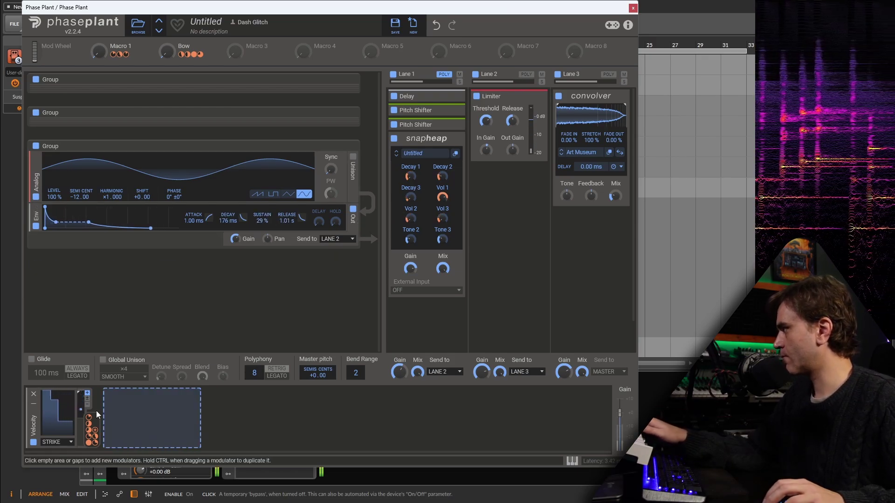
left_click_drag(95, 430, 59, 179)
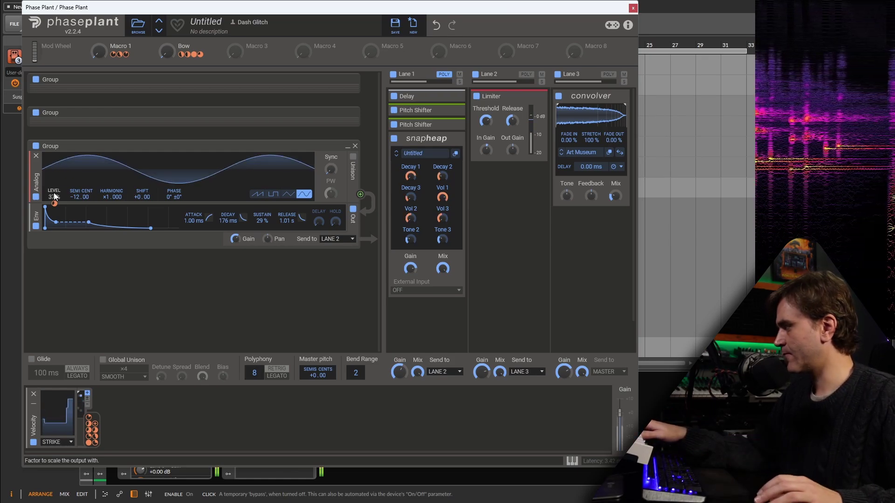
- Raise the Bow macro and Macro 1 to audition the sine layer with bowing
left_click_drag(170, 55, 167, 52)
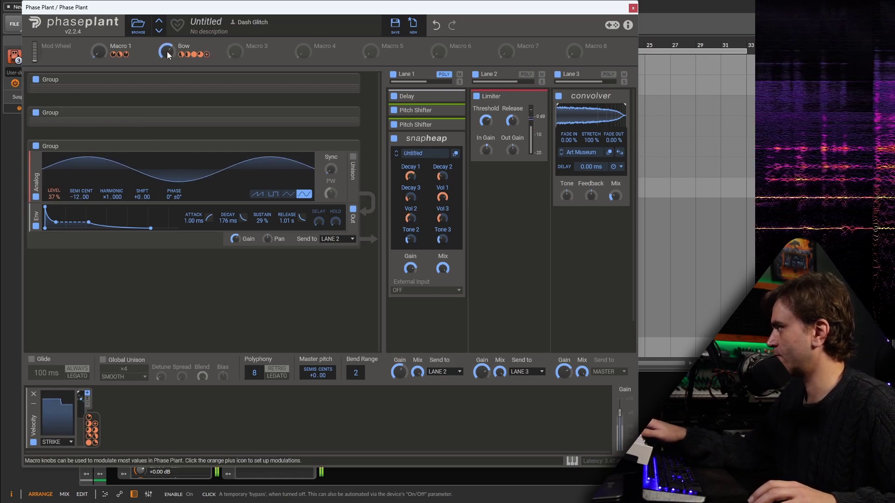
left_click_drag(90, 53, 90, 46)
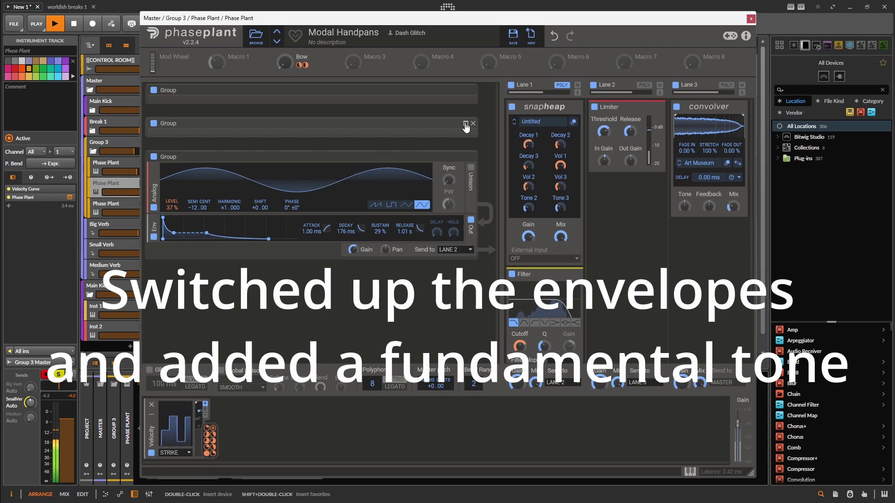
- Expand the granular group and the collapsed group above it in the Modal Handpans patch to examine their generators and envelopes
left_click(465, 126)
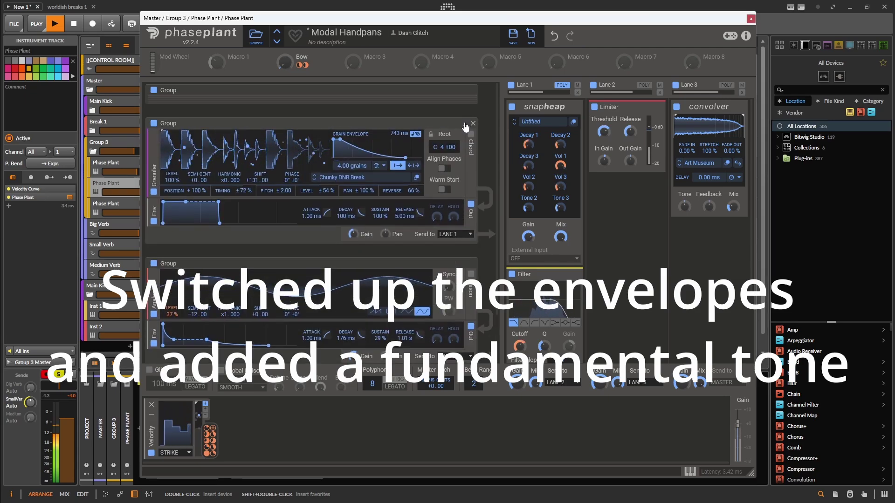
left_click(465, 92)
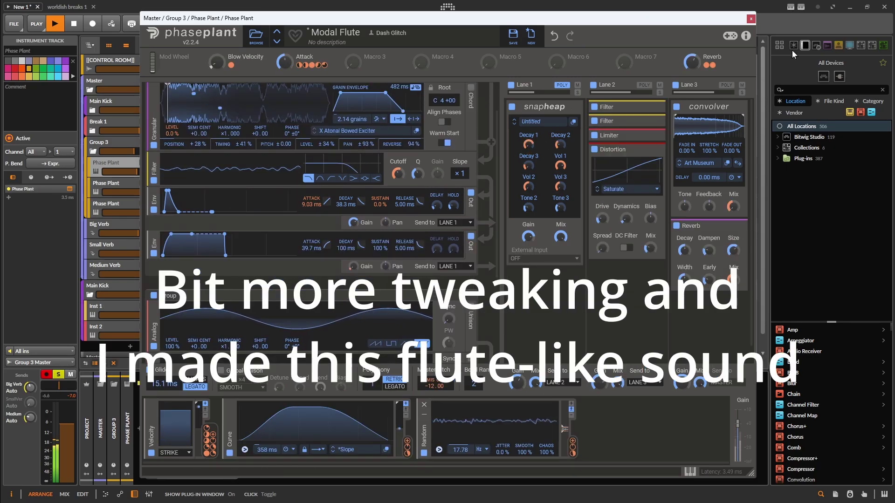
- Close the Modal Flute plug-in window and add the Break 1 and Main Kick groups to the soloed tracks
left_click(750, 19)
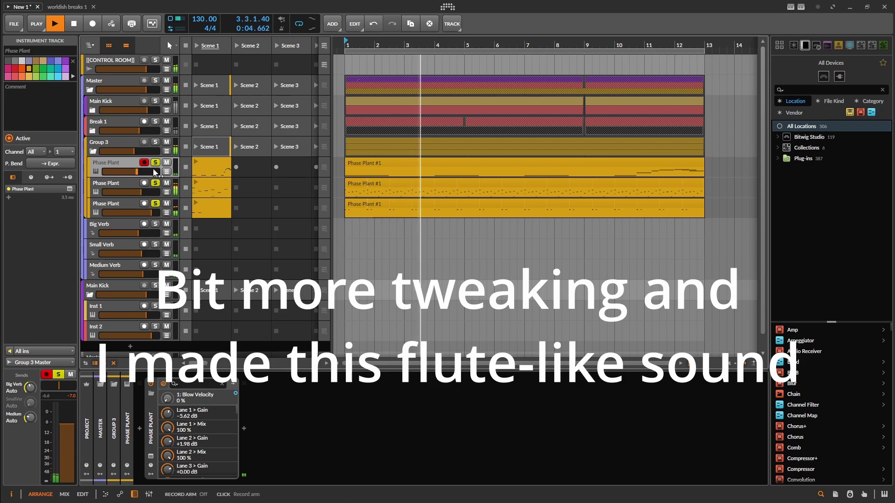
left_click(155, 122)
left_click(156, 102)
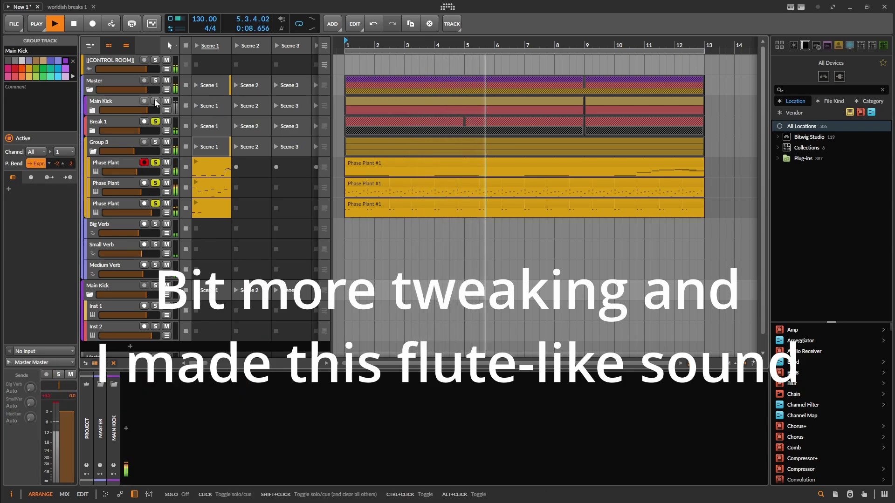
left_click(156, 102)
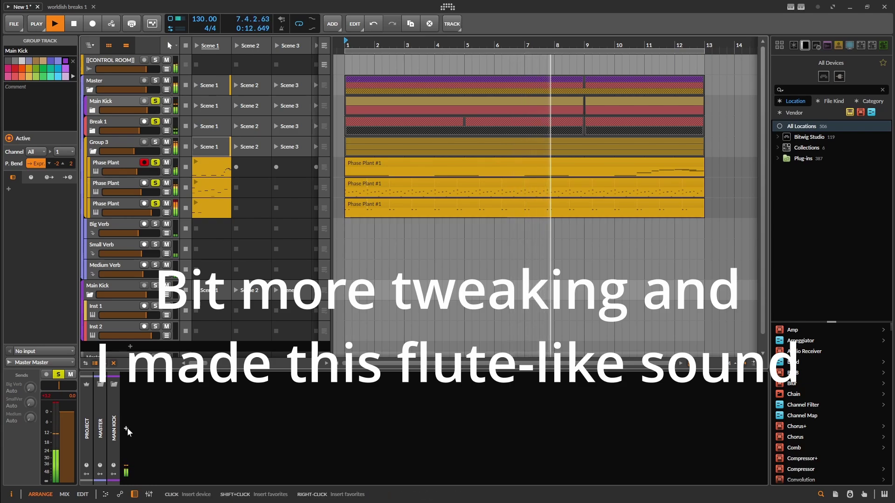
- Select the first and second Phase Plant tracks in Group 3 to examine their device chains
left_click(117, 165)
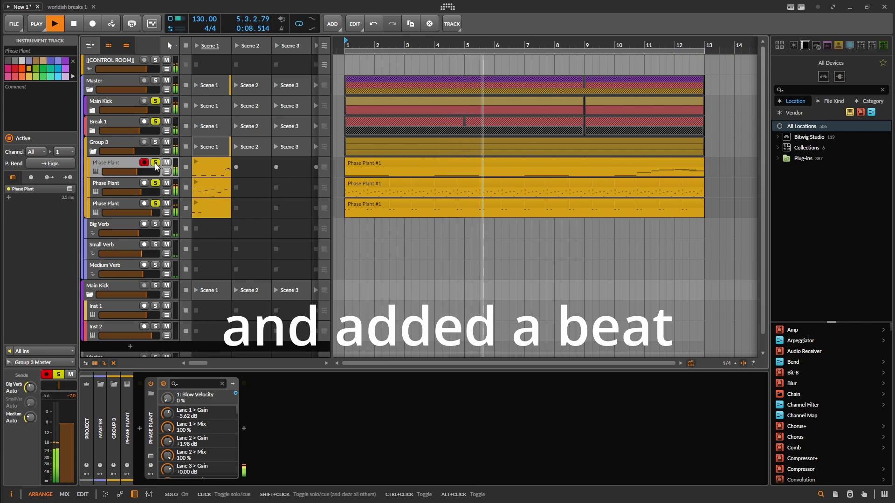
left_click(110, 185)
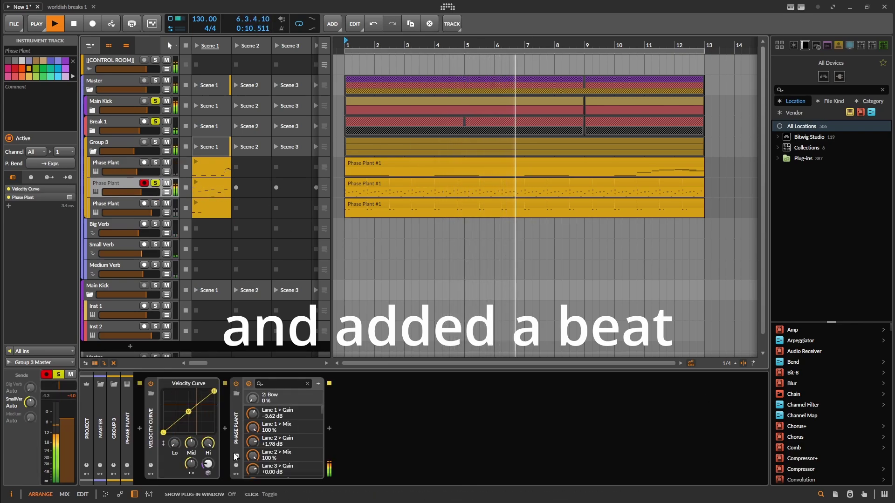